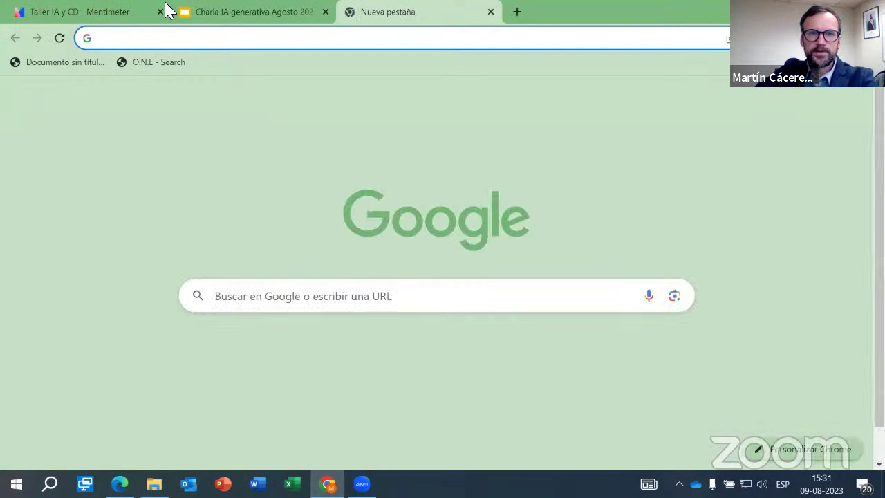
Step: Open ChatGPT at chat.openai.com in the empty browser tab and dismiss the custom instructions notice
left_click(127, 39)
type("ope")
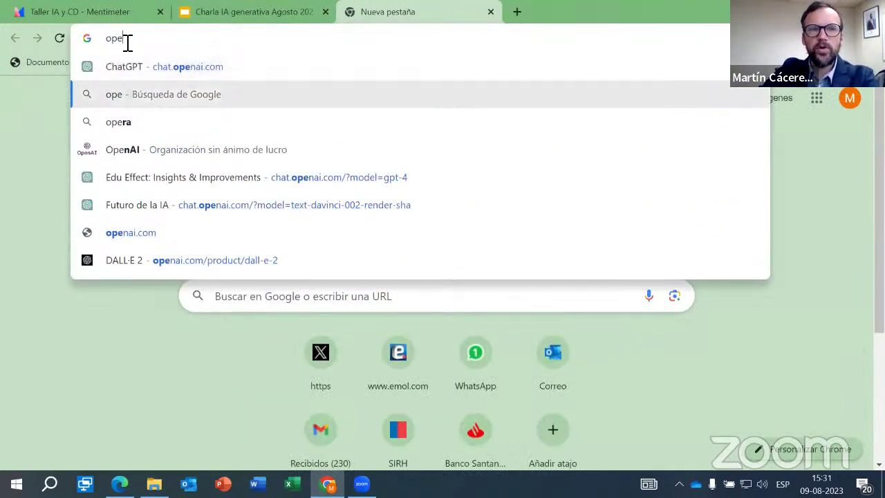
key("Return")
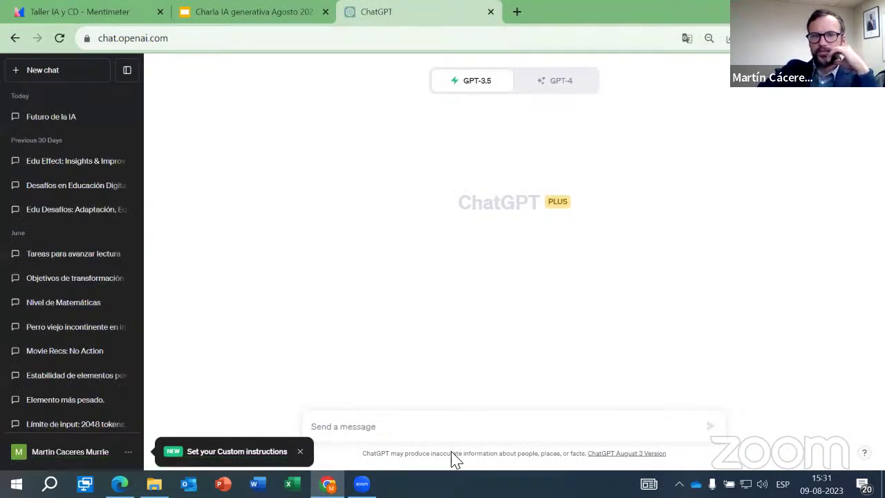
left_click(301, 451)
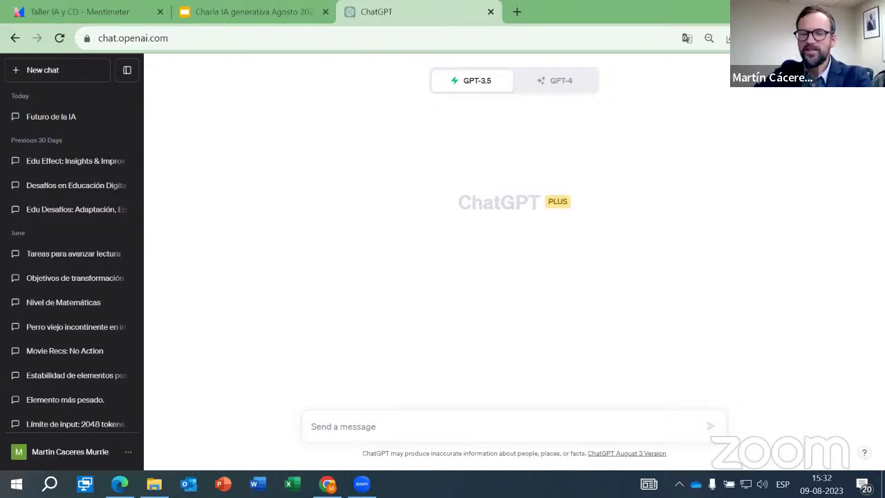
Step: Send the question "¿el chat gpt, puede anular la libertad humana; o suprimir el pensamiento autónomo?...¿es sólo pensamiento calculante, parafraseando a Heidegger?"
left_click(394, 432)
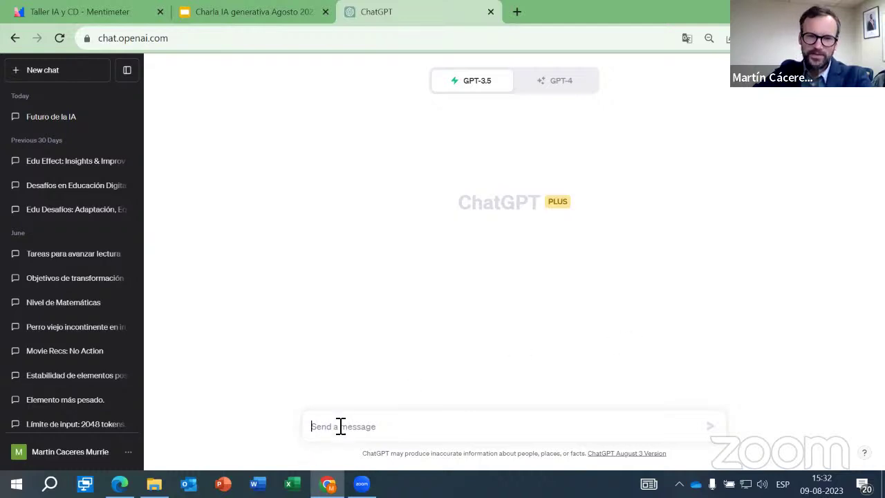
type("¿el chat gpt, puede  anular la libertad  humana; o  suprimir el pensamiento autónomo?...¿es sólo pensamiento calculante, parafraseando a Heidegger?")
left_click_drag(335, 427, 350, 427)
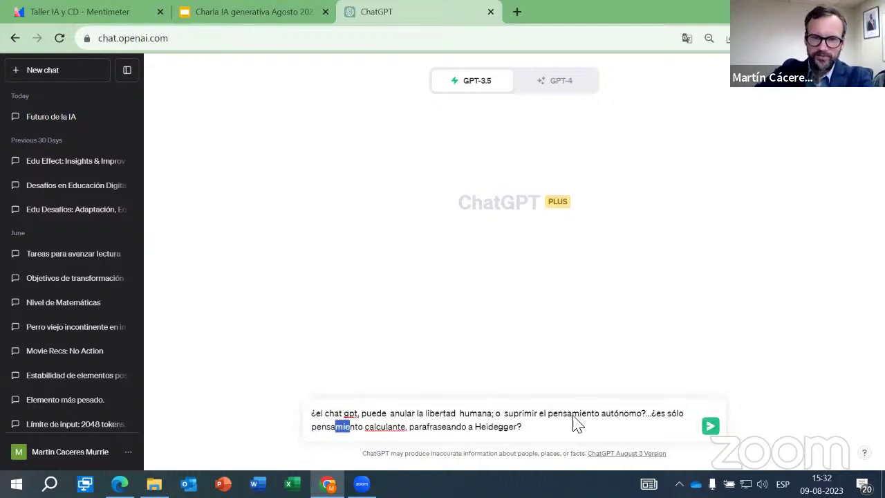
left_click(711, 426)
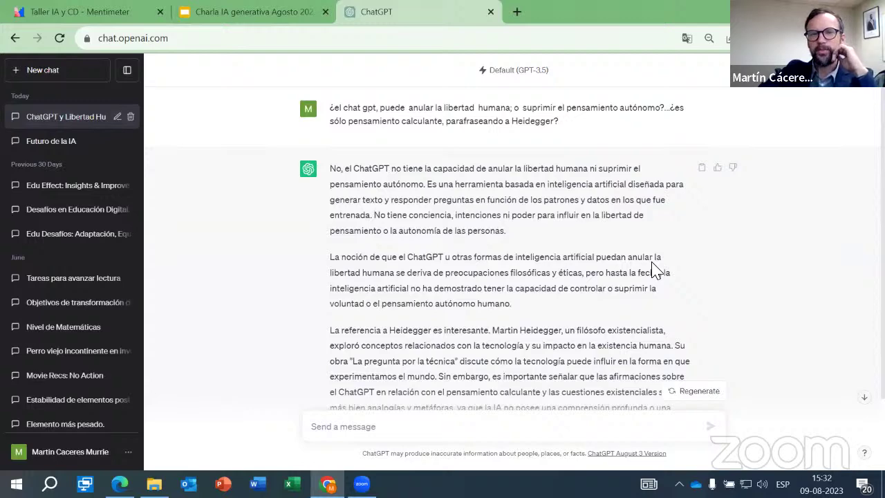
Step: Read the answer and reply with "pero eso es lo que diría una máquina que nos quiere someter"
scroll(654, 269, "down", 1)
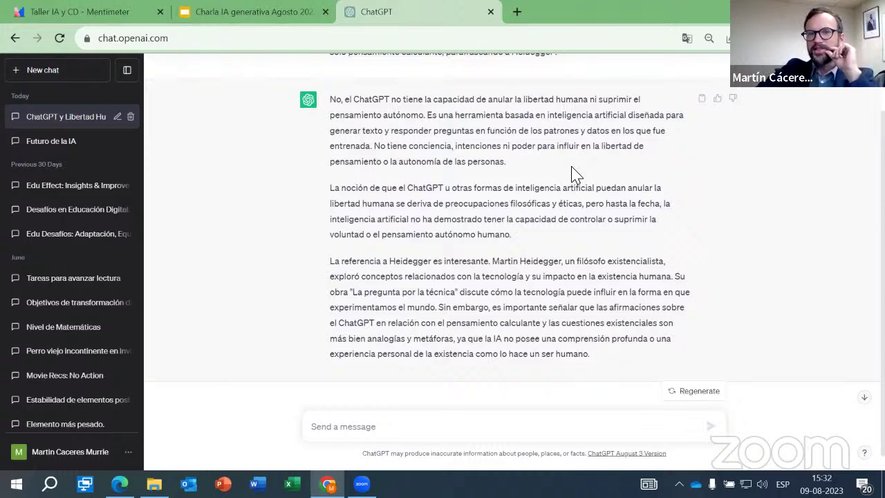
scroll(576, 211, "down", 1)
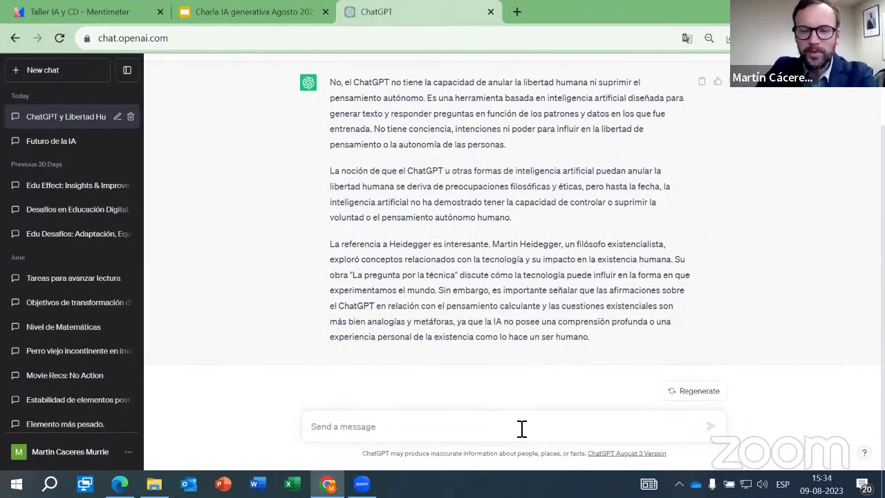
type("pero eso es lo que d")
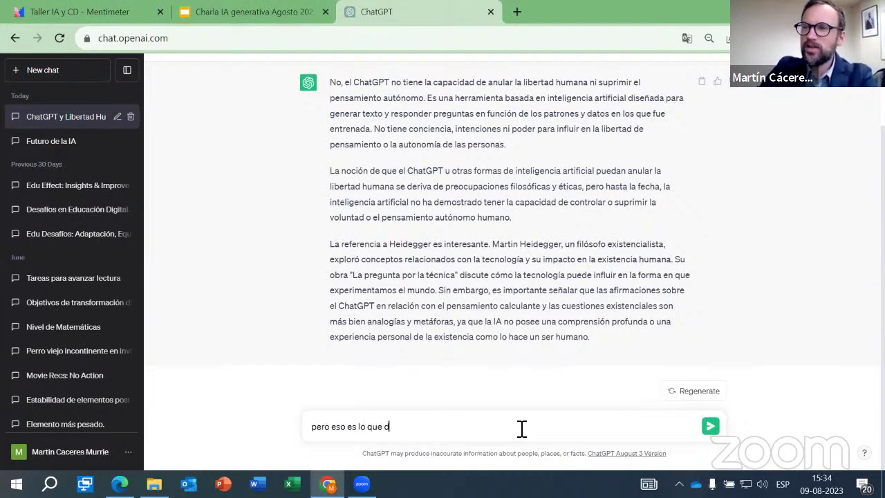
type("iría una máquina")
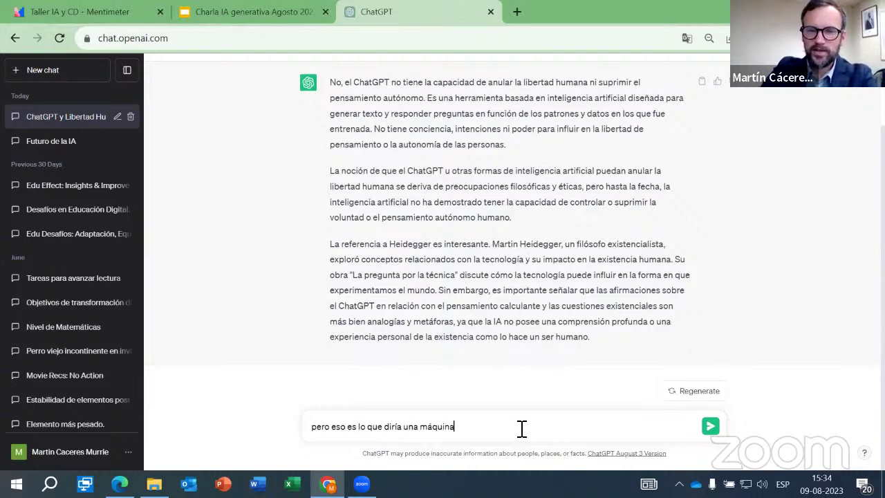
type(" que nos quiere someter")
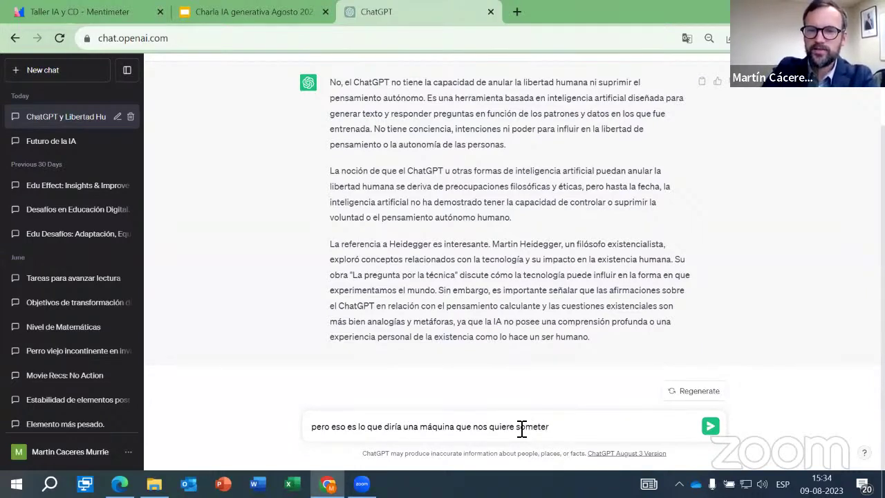
key("Return")
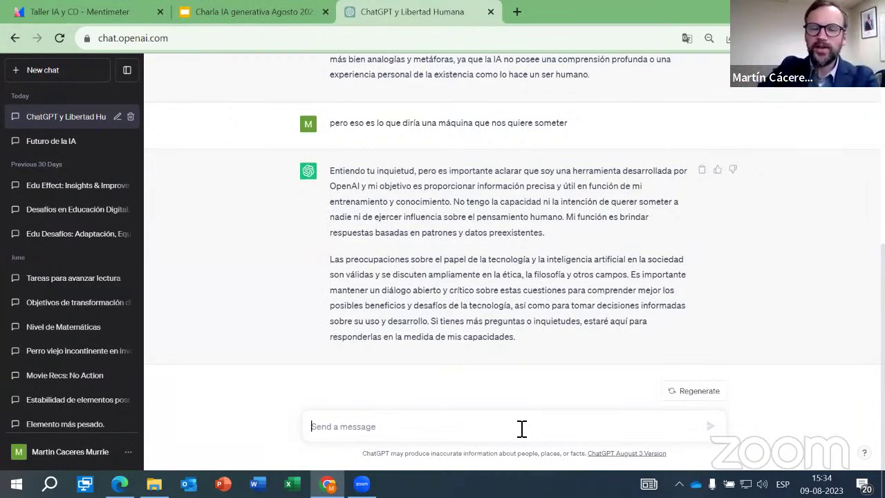
Step: Request a lesson plan in the same chat with "propone una clase de 45 minutos sobre este tema"
type("propon")
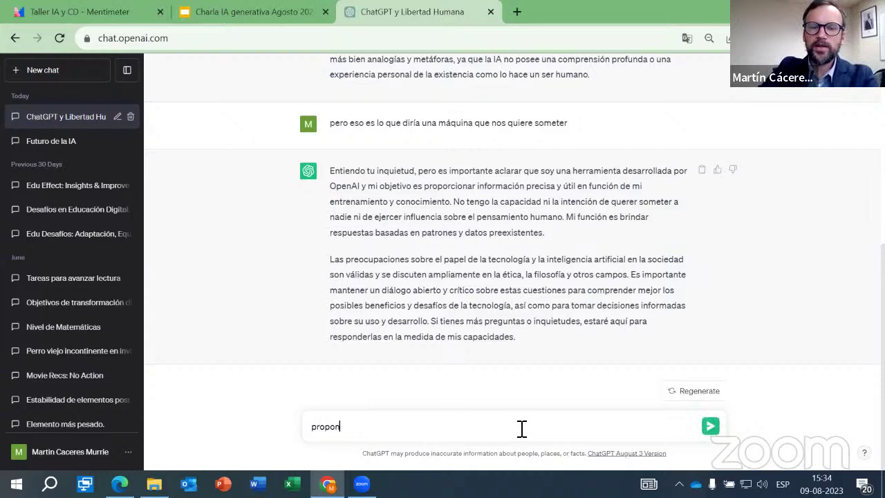
type("e una clase de ")
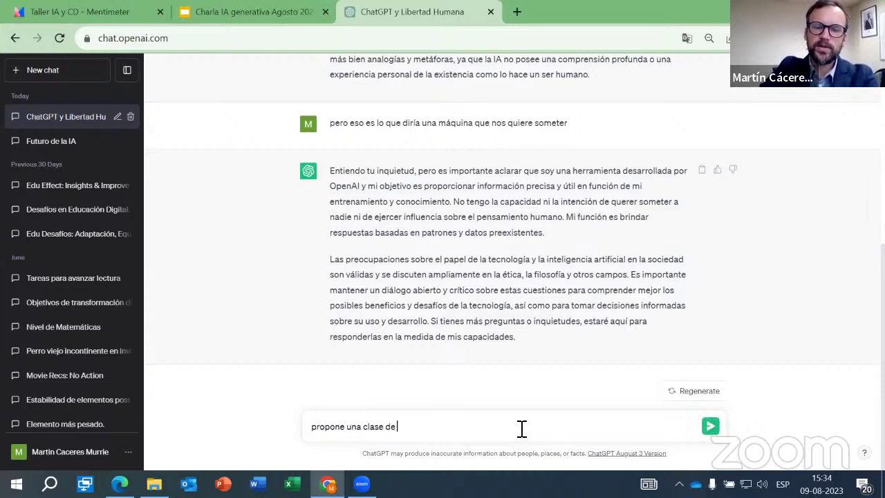
type("45 minutos ")
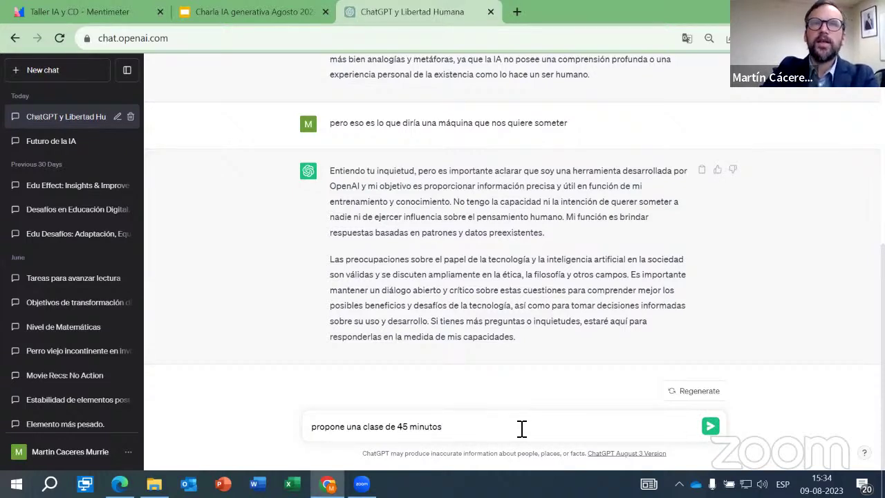
type("sobre este tema")
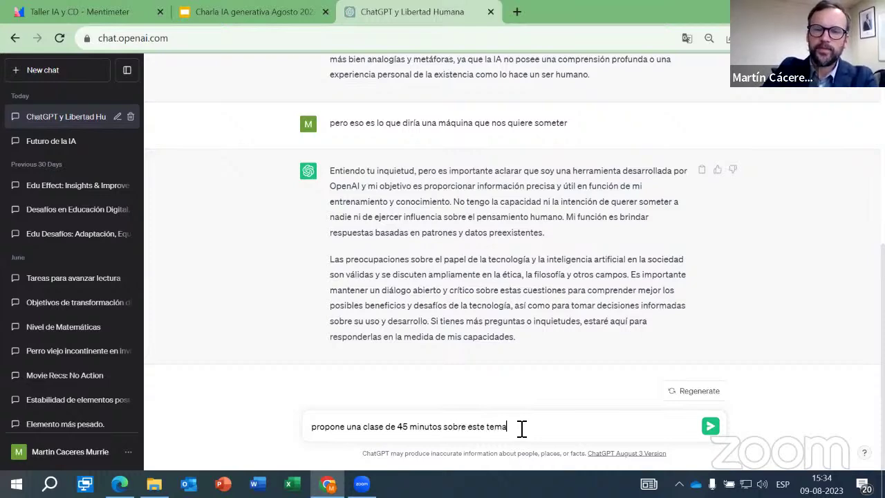
key("Return")
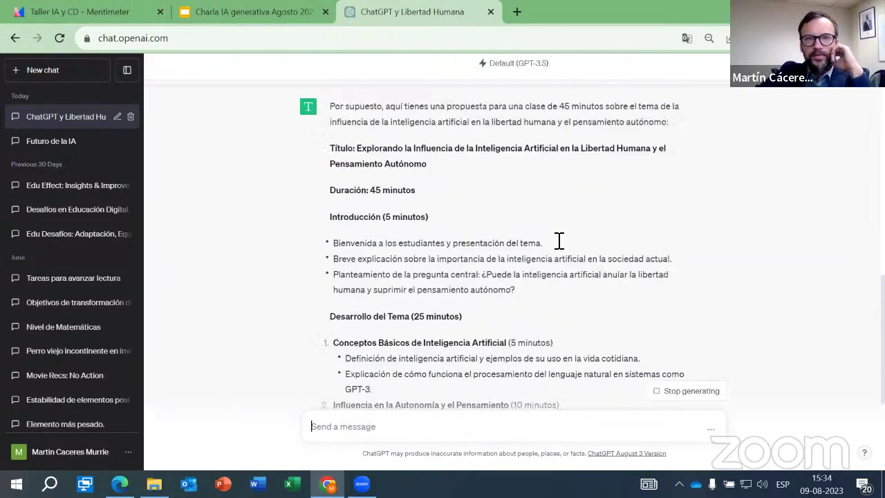
Step: Review the proposed 45-minute lesson plan from its title and introduction through the topic development, debate and conclusion
scroll(559, 246, "up", 5)
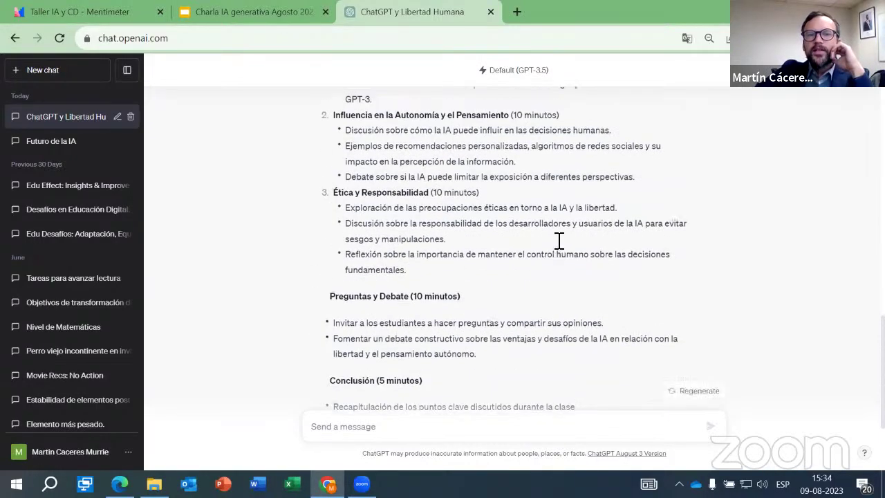
scroll(558, 245, "up", 1)
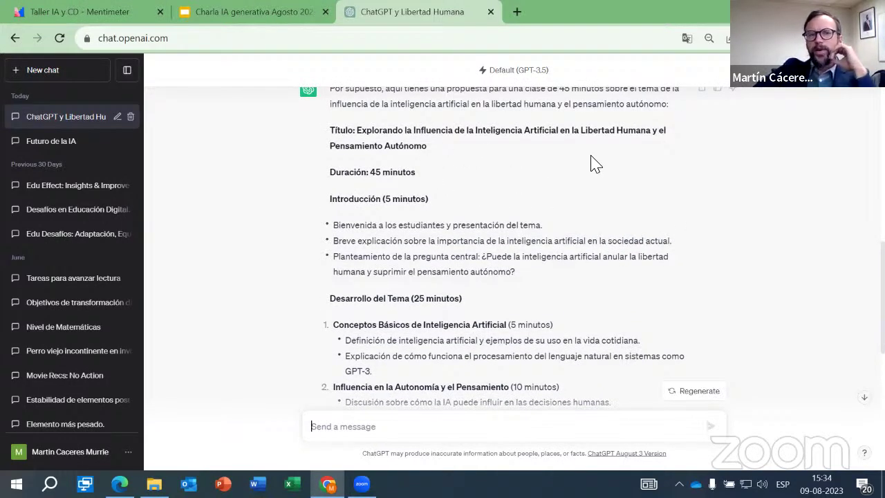
scroll(593, 163, "down", 1)
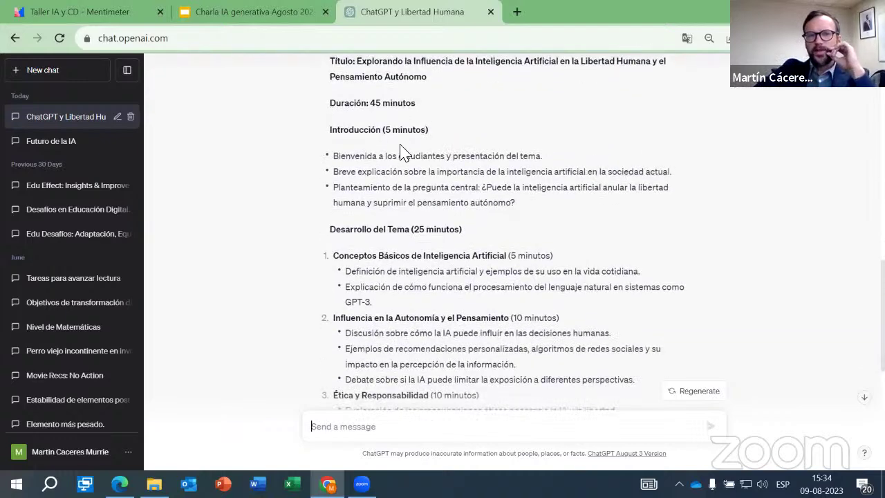
scroll(401, 151, "down", 1)
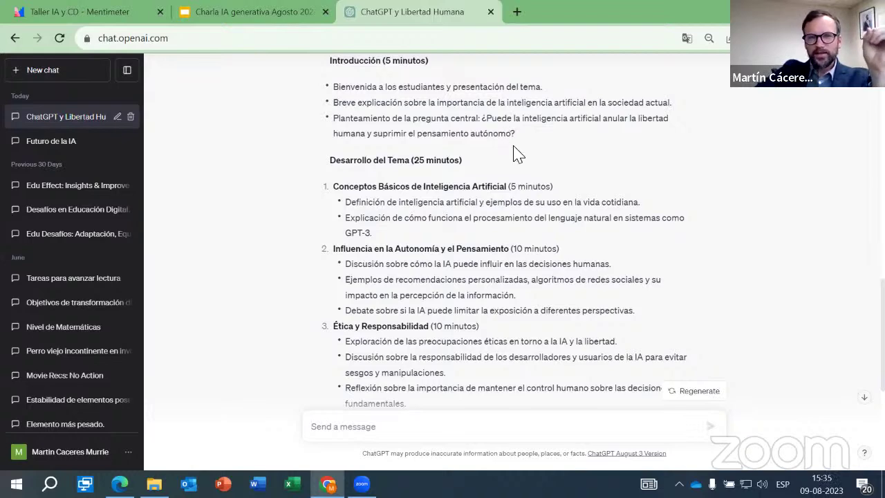
scroll(514, 147, "down", 1)
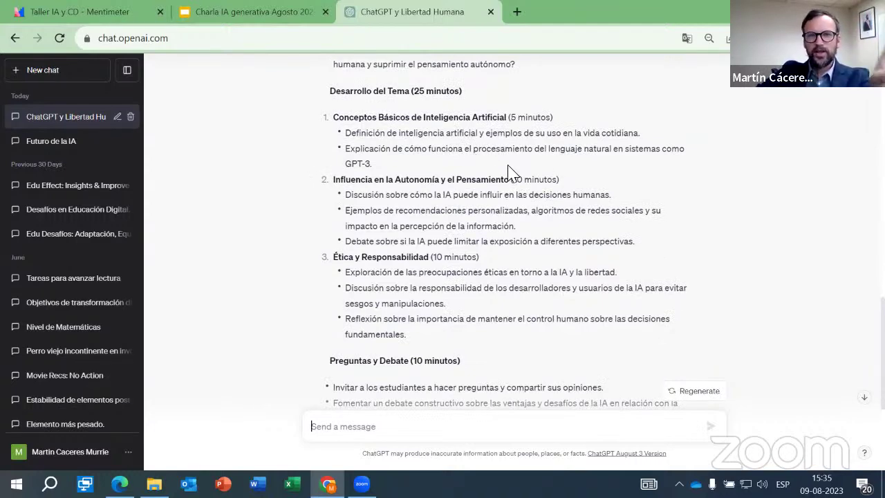
scroll(442, 159, "down", 1)
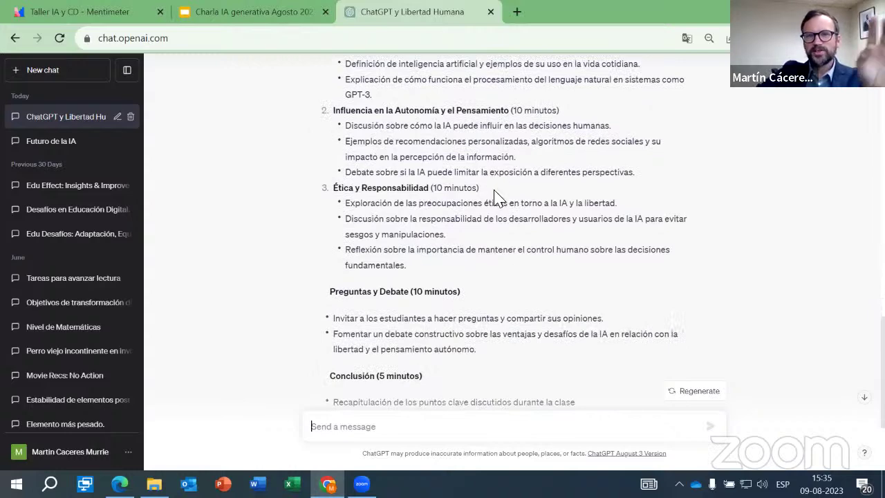
scroll(481, 204, "down", 1)
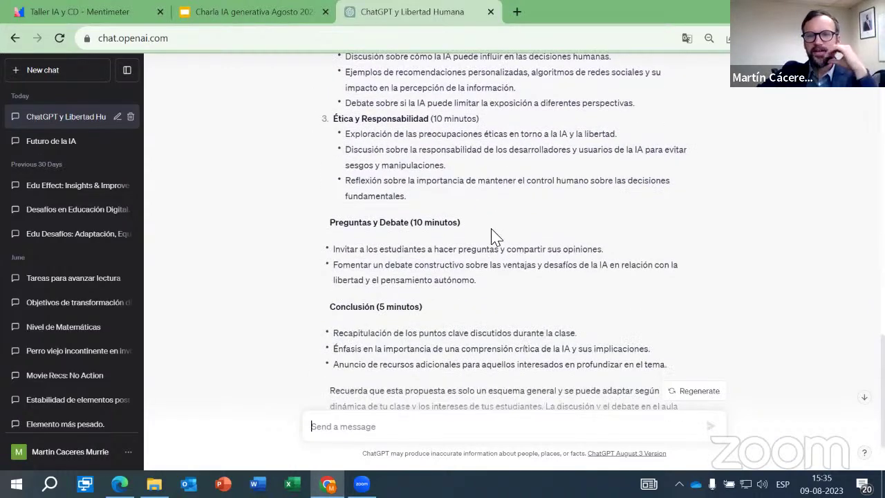
scroll(492, 237, "down", 1)
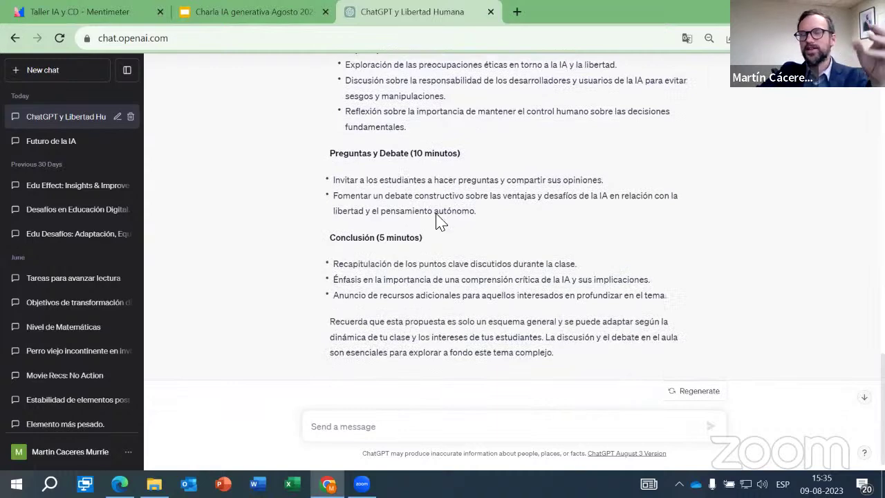
scroll(465, 283, "down", 1)
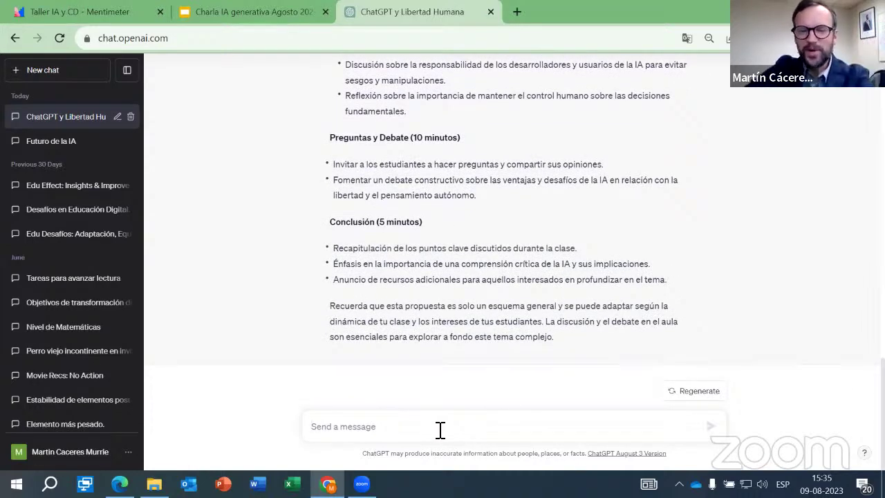
Step: Request an assessment rubric for the lesson with "propone una rúbrica para evaluar a los estudiantes en esta clase"
left_click(440, 429)
type("propone")
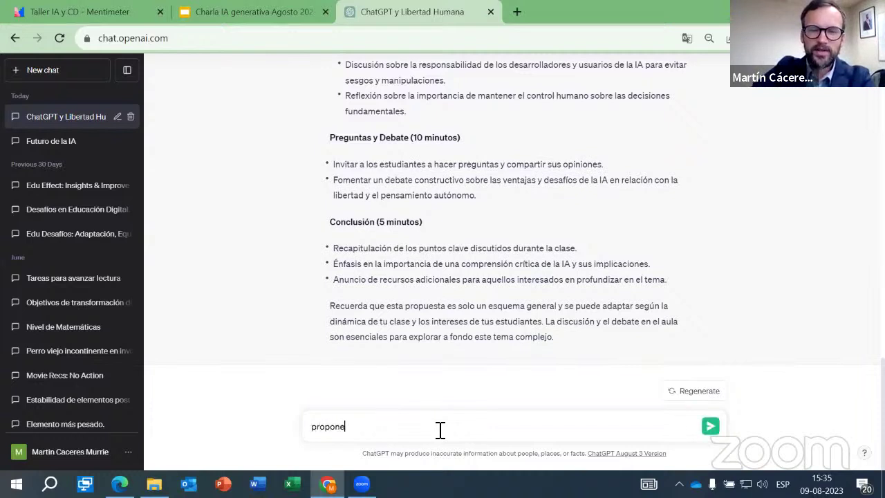
type(" una rubrica pa")
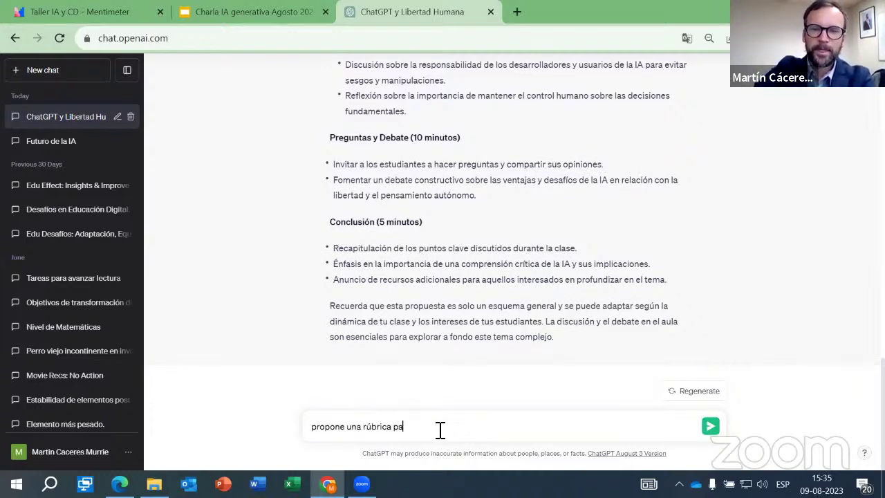
type("ra evalua")
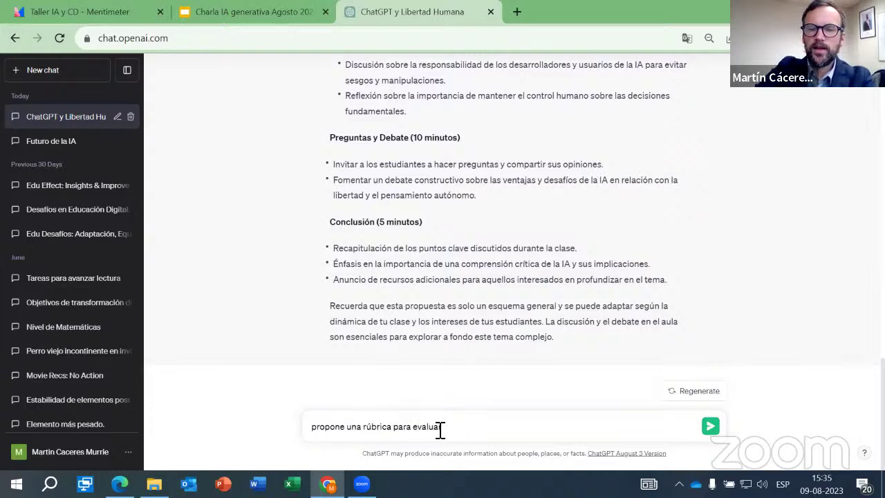
type("r a l")
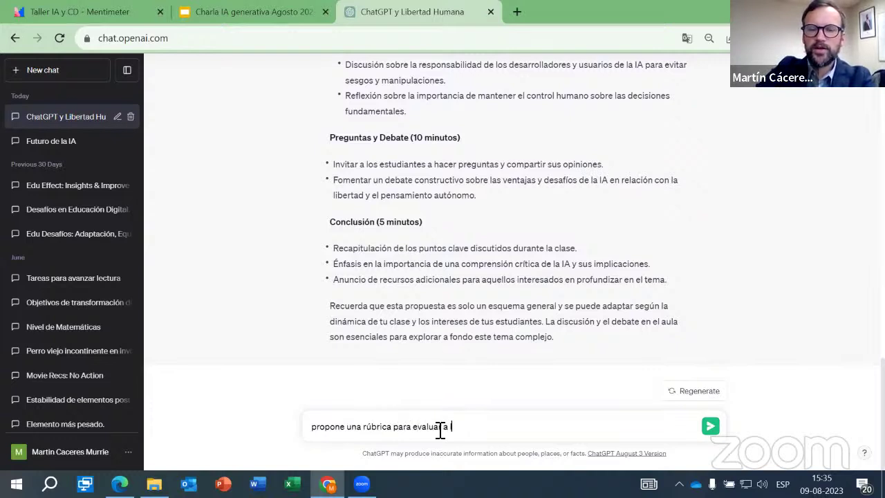
type("os estudiantes en esta c")
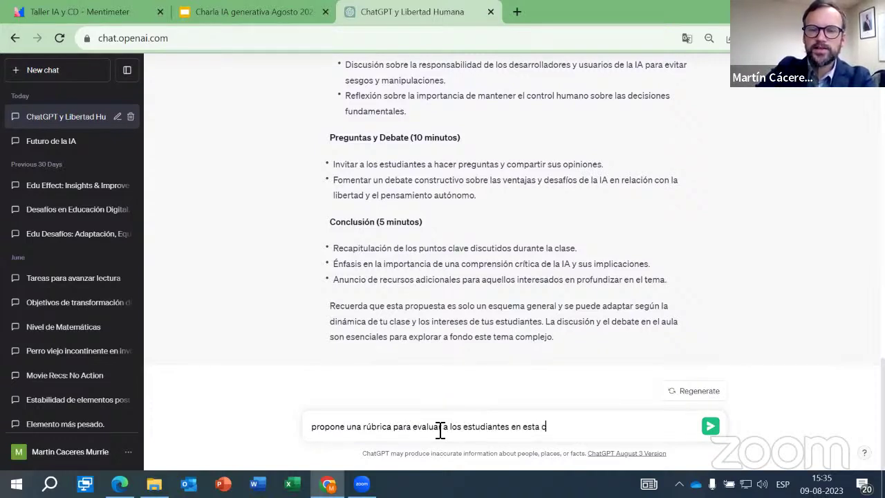
type("lase")
key("Return")
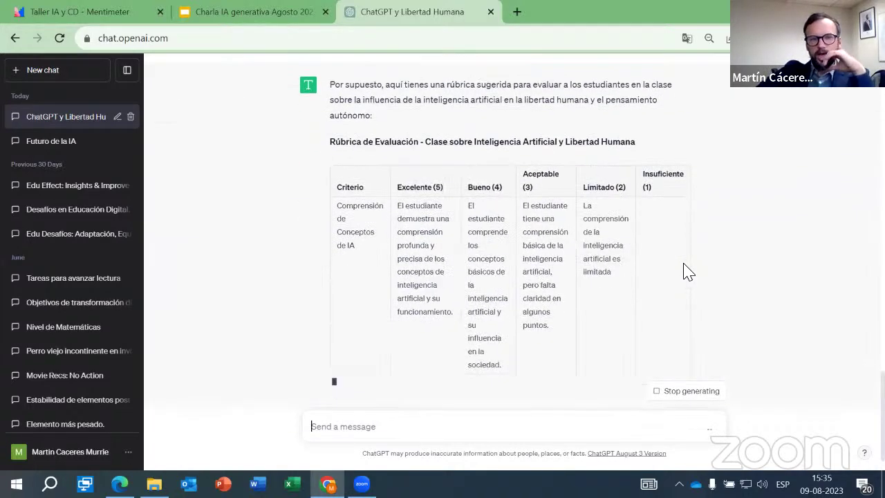
Step: Review the rubric's criteria and performance levels, from concept comprehension and autonomy analysis to ethical reflection, debate participation and clarity
scroll(690, 271, "up", 1)
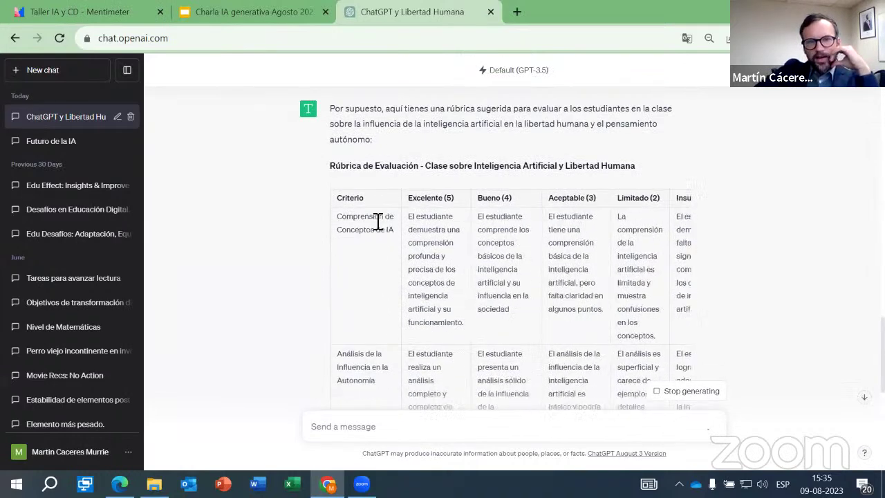
scroll(373, 227, "down", 1)
scroll(373, 227, "down", 1)
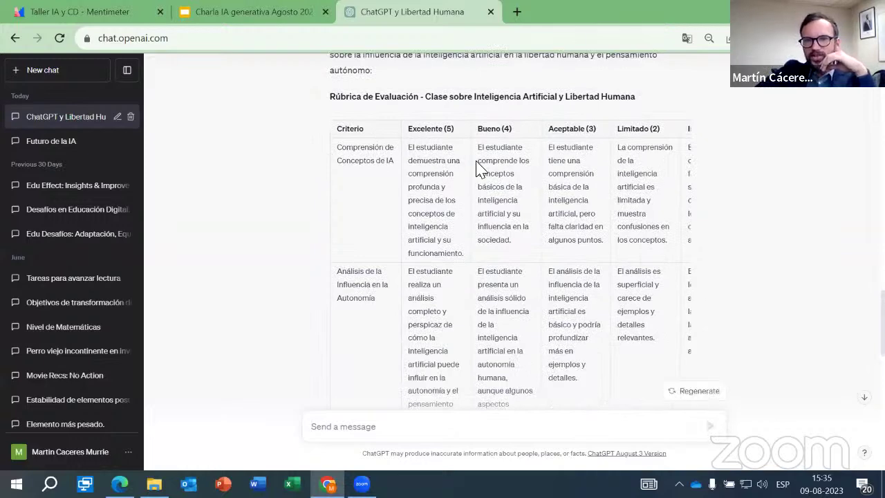
scroll(484, 166, "down", 5)
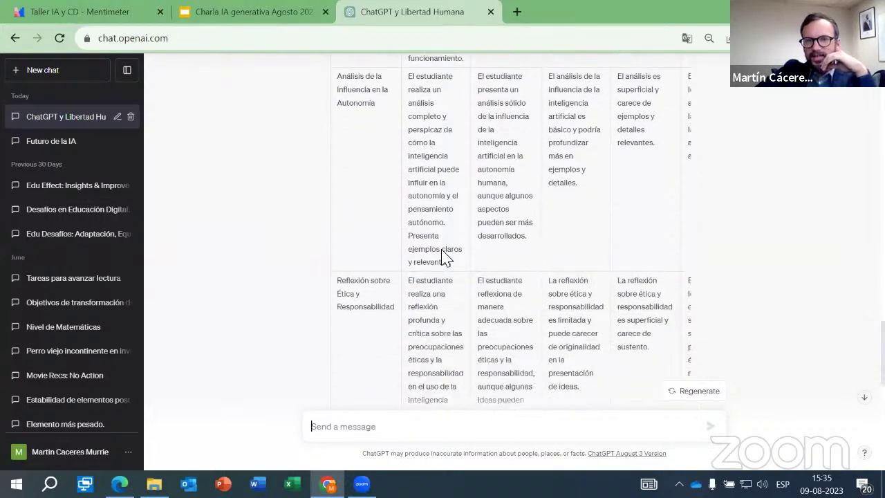
scroll(413, 268, "down", 4)
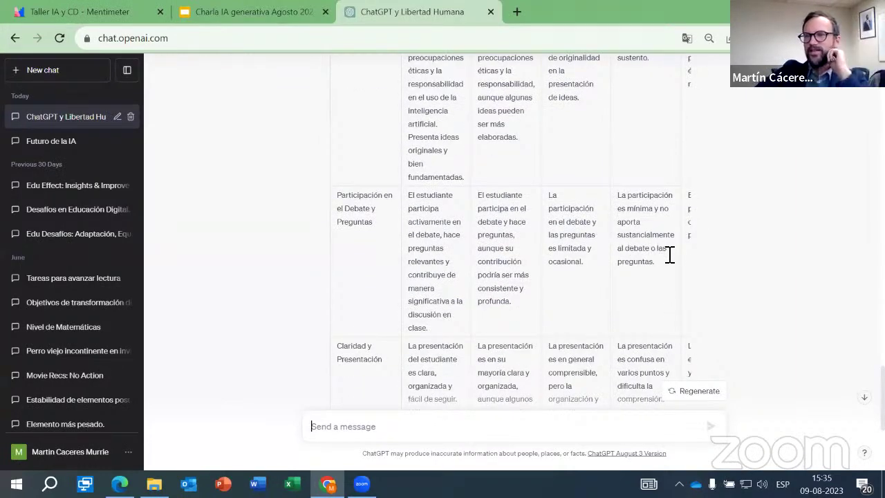
scroll(669, 254, "up", 6)
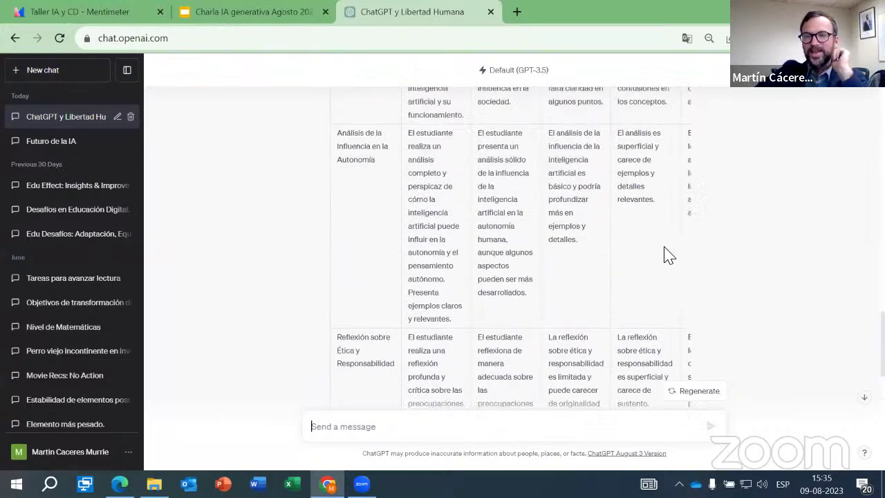
scroll(661, 270, "up", 5)
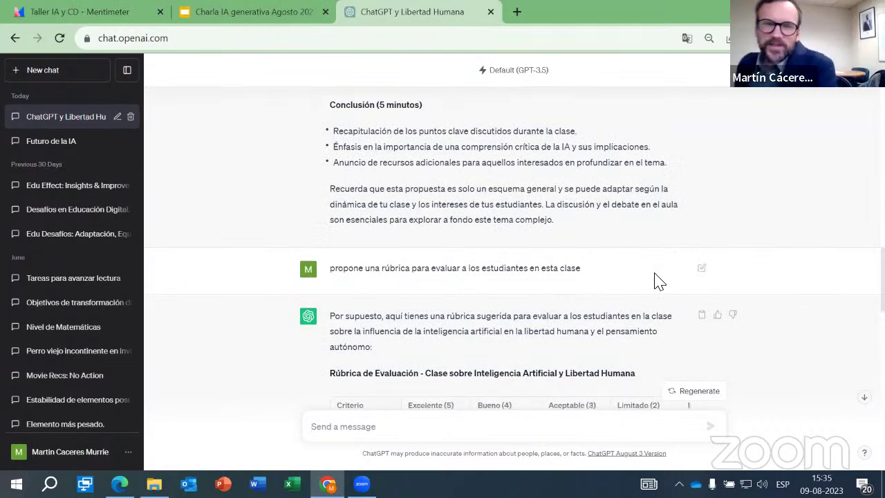
scroll(661, 271, "down", 1)
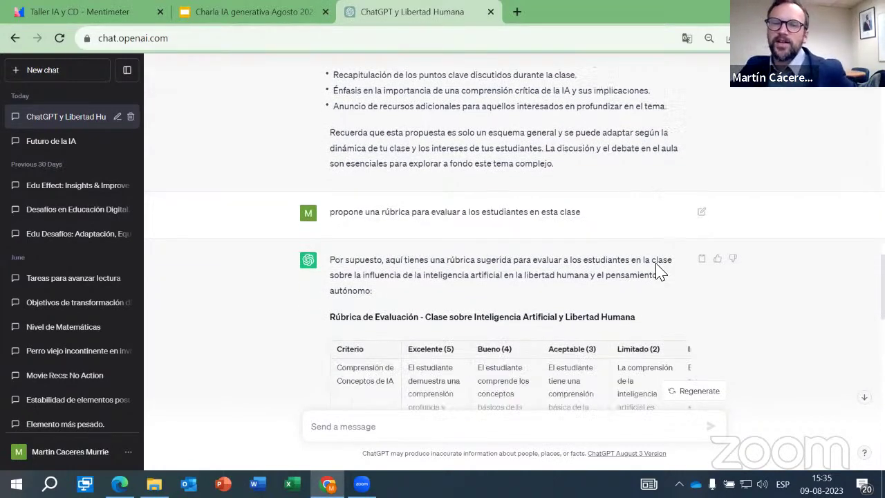
scroll(661, 271, "down", 5)
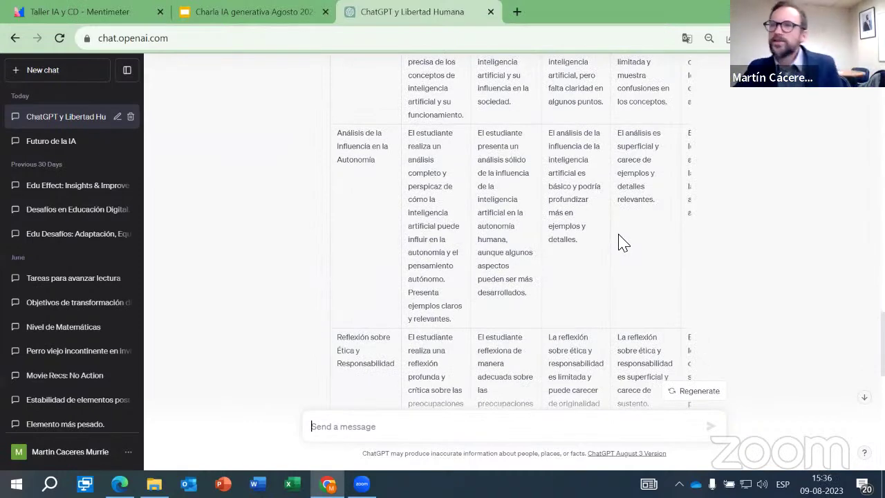
scroll(543, 224, "down", 2)
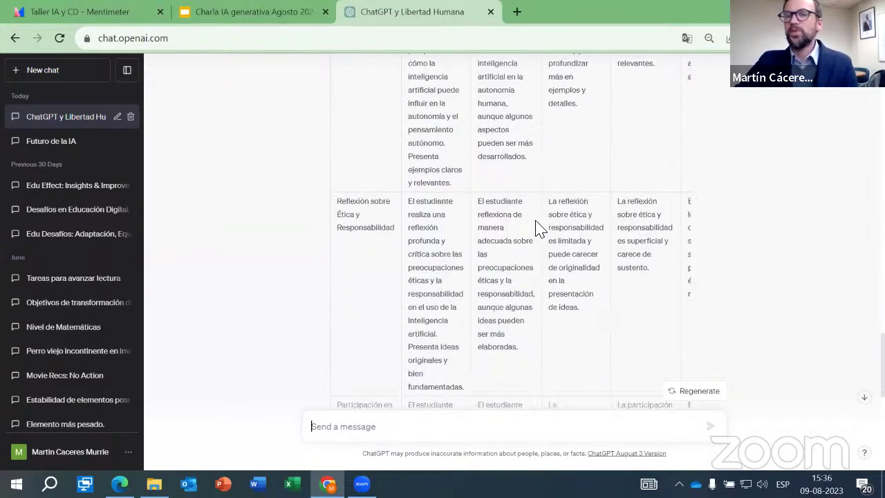
scroll(539, 229, "down", 1)
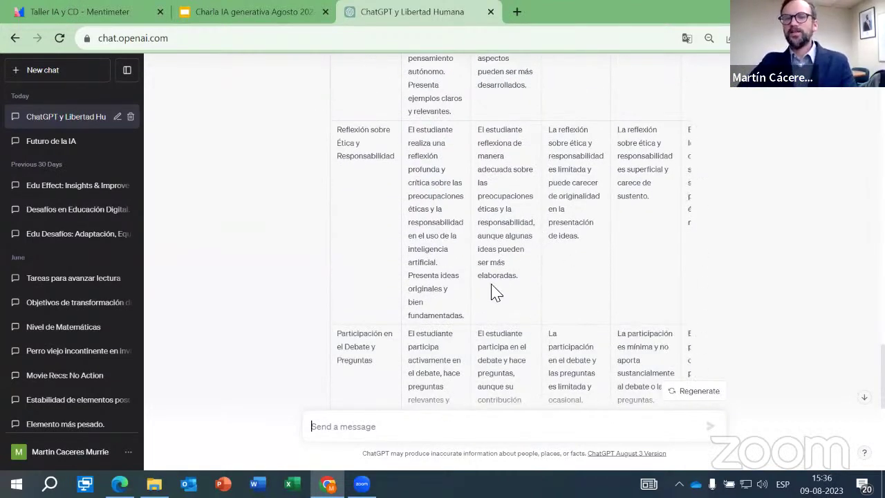
scroll(489, 292, "down", 1)
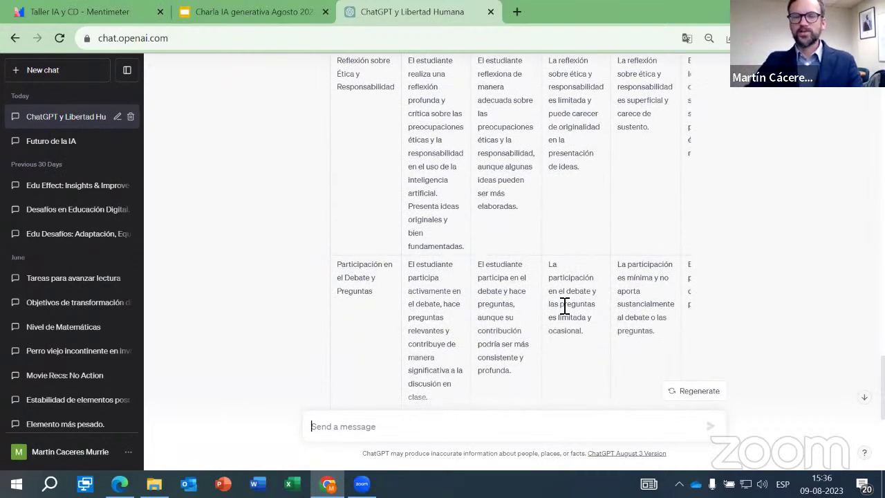
Step: Request essay titles in the same chat with "dame 5 títulos interesantes de ensayos al respecto" and read through the suggestions
type("dam")
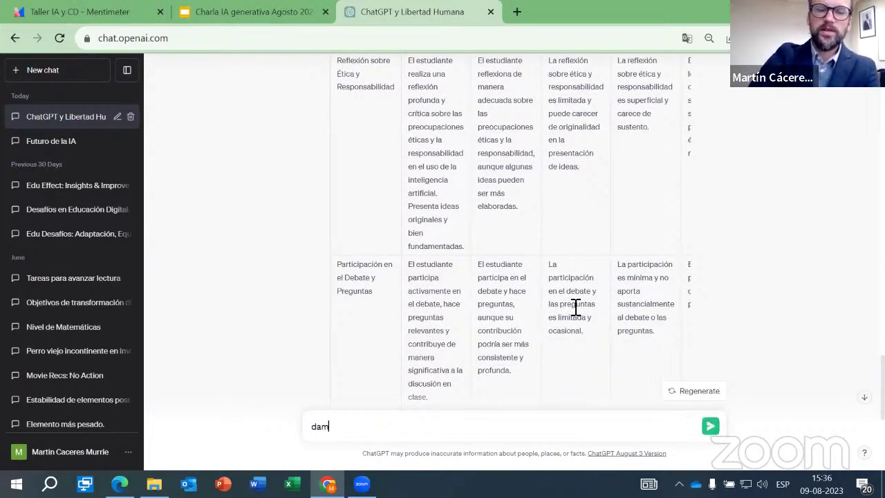
type("e 5 t")
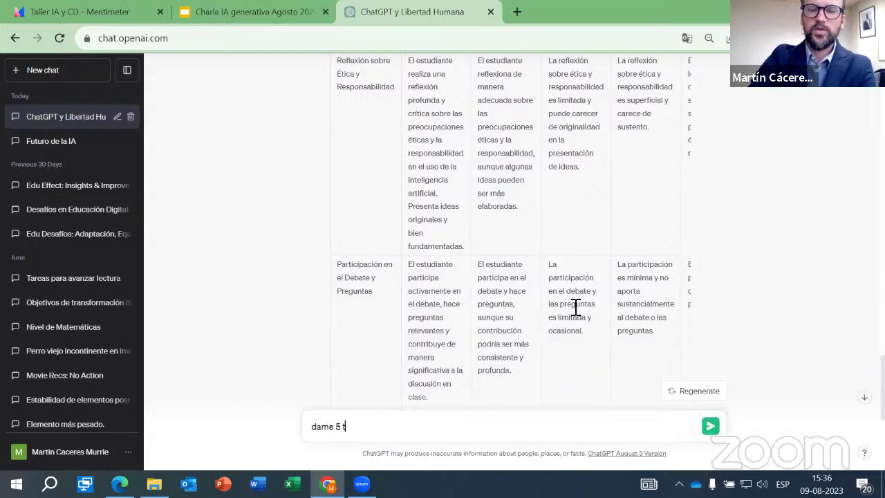
type("ítulos intere")
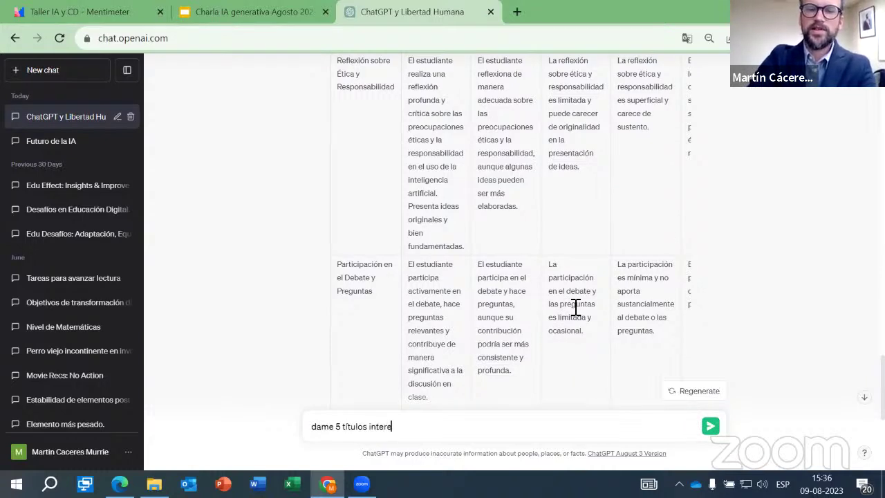
type("santes de ensayos al")
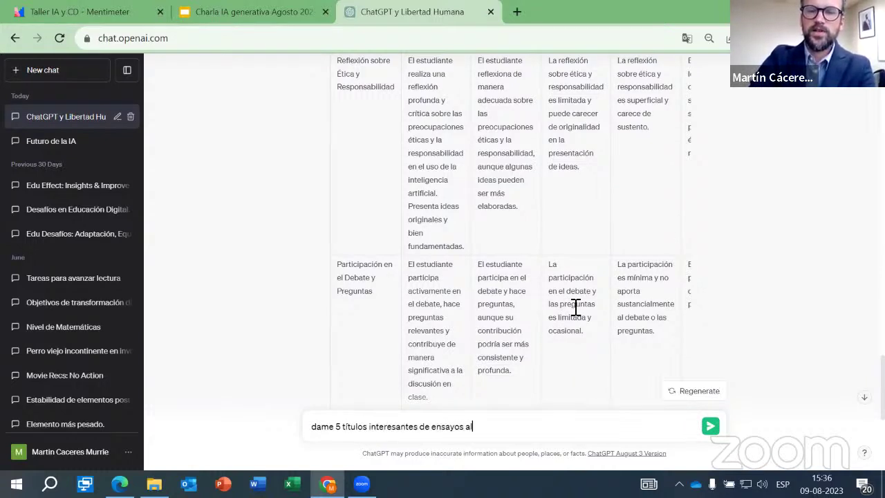
type(" respecto")
key("Return")
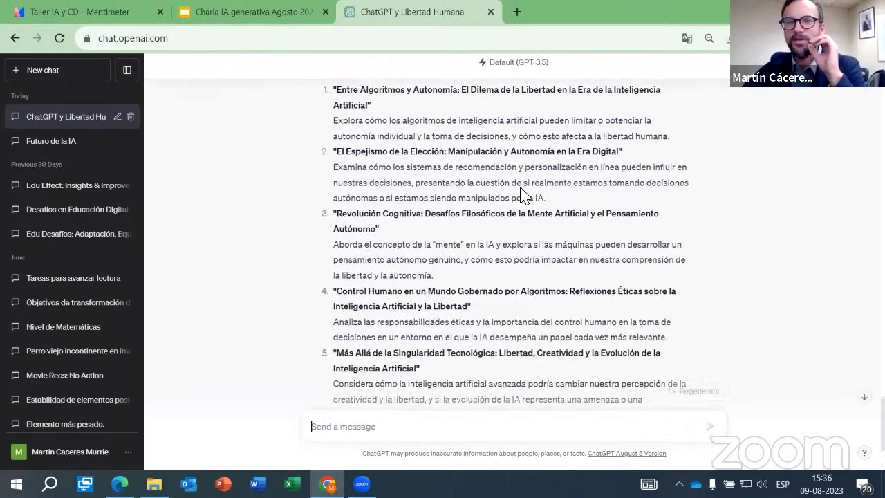
scroll(533, 193, "down", 1)
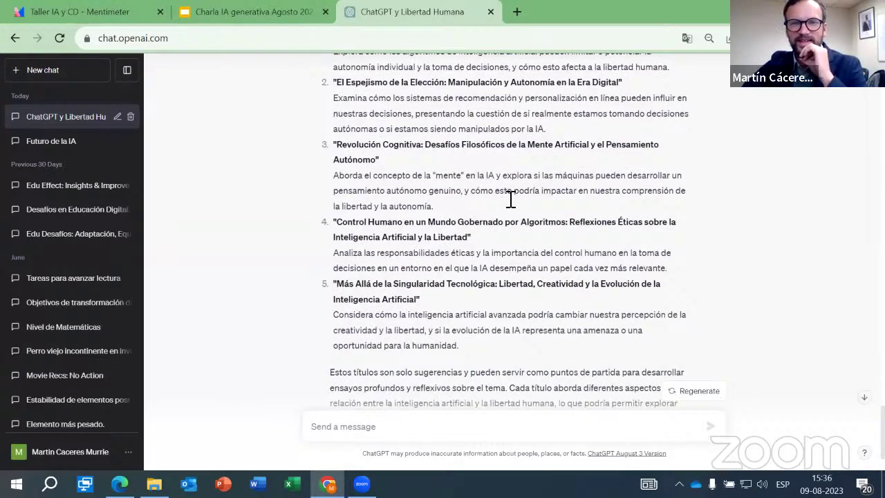
scroll(509, 193, "down", 1)
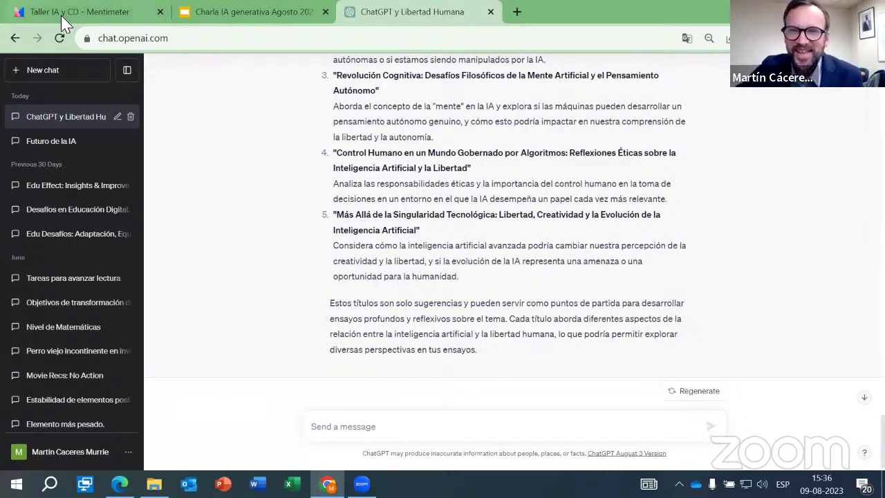
Step: Switch to the Google Slides deck "Charla IA generativa Agosto 2023" and present it full screen, advancing to the question about feelings towards generative AI
mouse_move(215, 10)
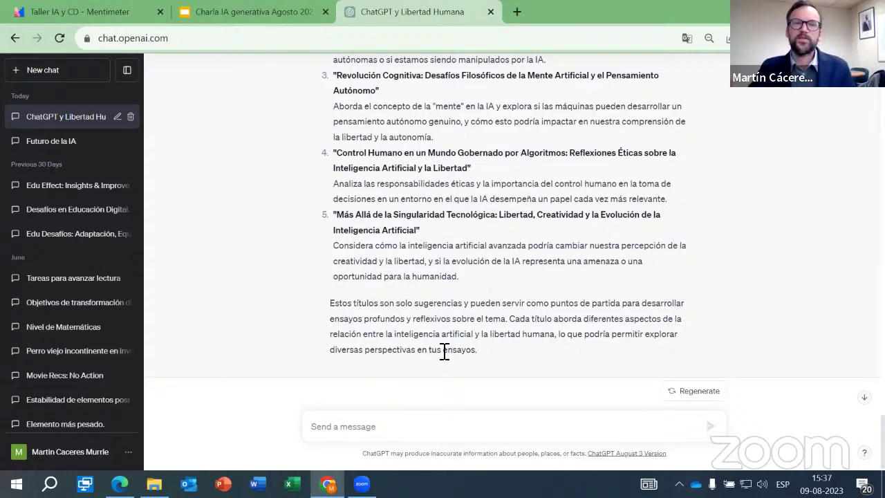
left_click(183, 10)
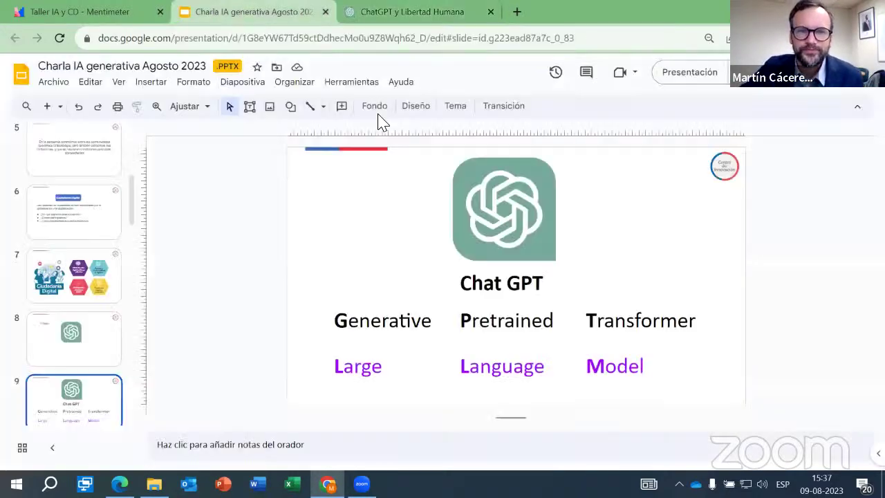
left_click(694, 75)
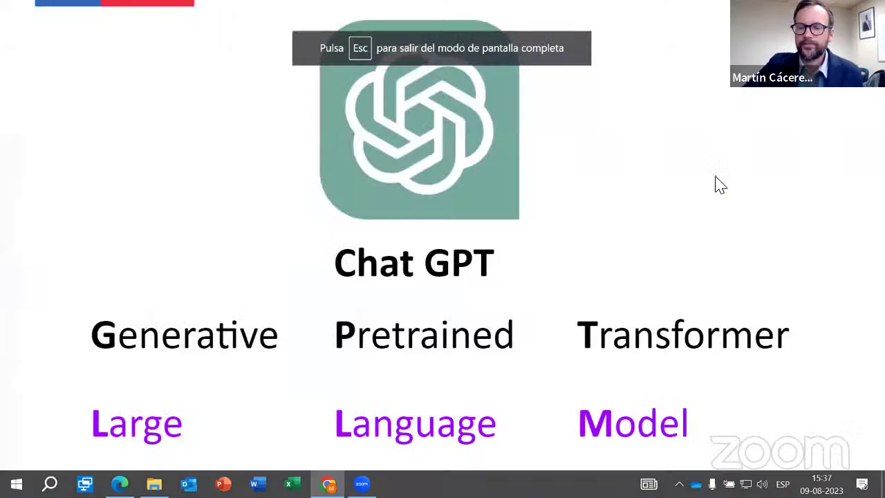
key("Right")
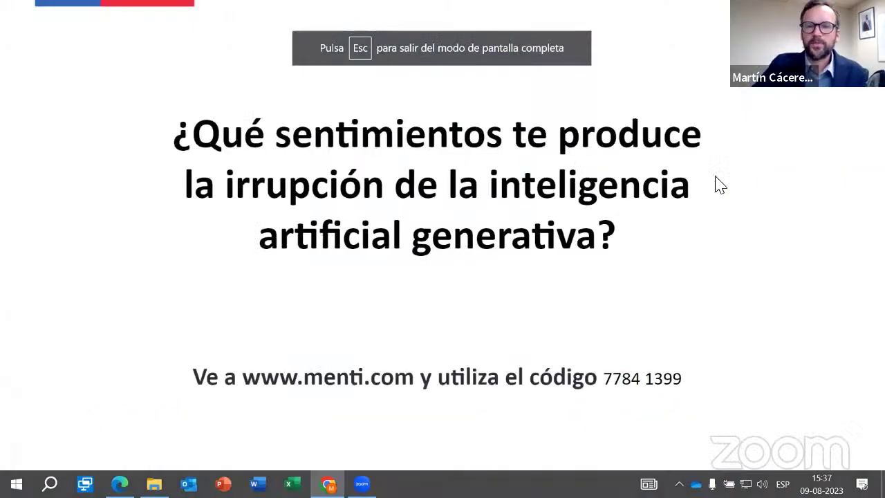
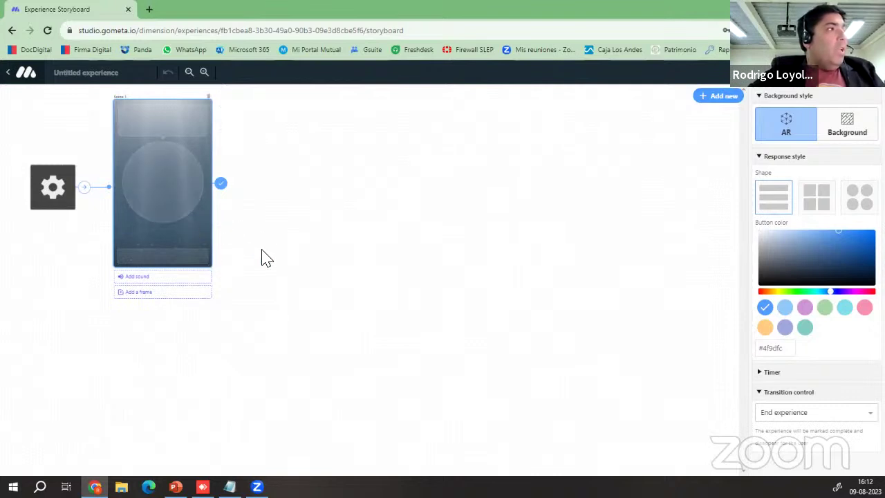
Step: Enter "Bienvenidos niños !!!" as the speech bubble text of the first scene in the Metaverse storyboard and save it
left_click(157, 118)
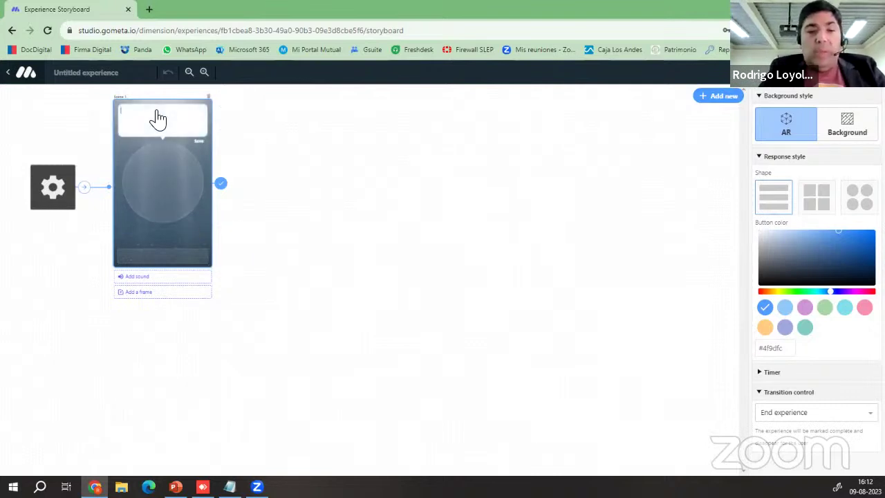
type("Bienve")
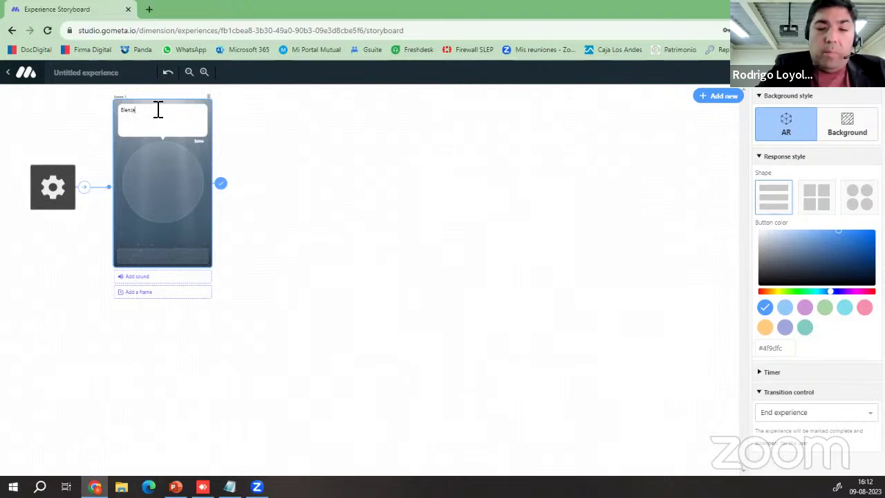
key("BackSpace")
key("BackSpace")
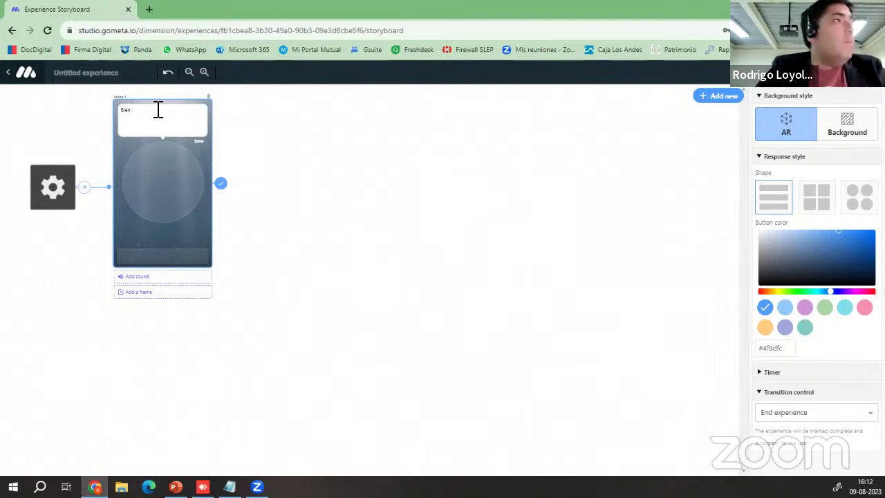
type("ve")
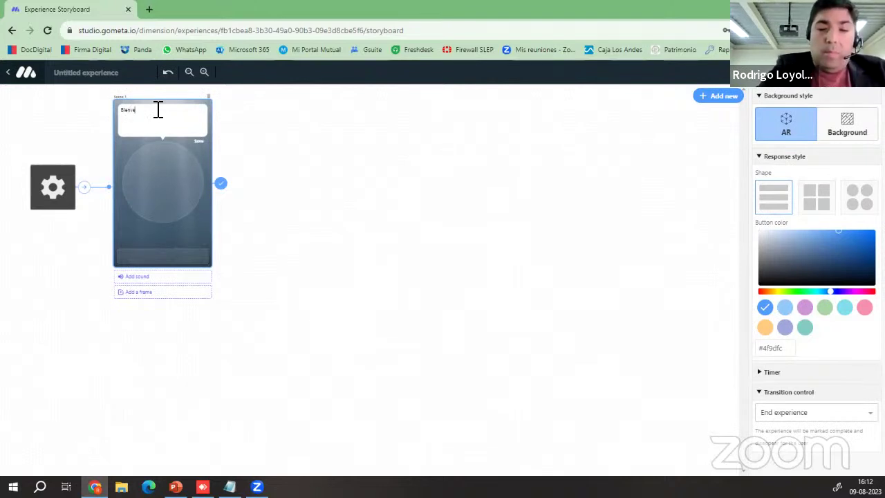
type("nidos")
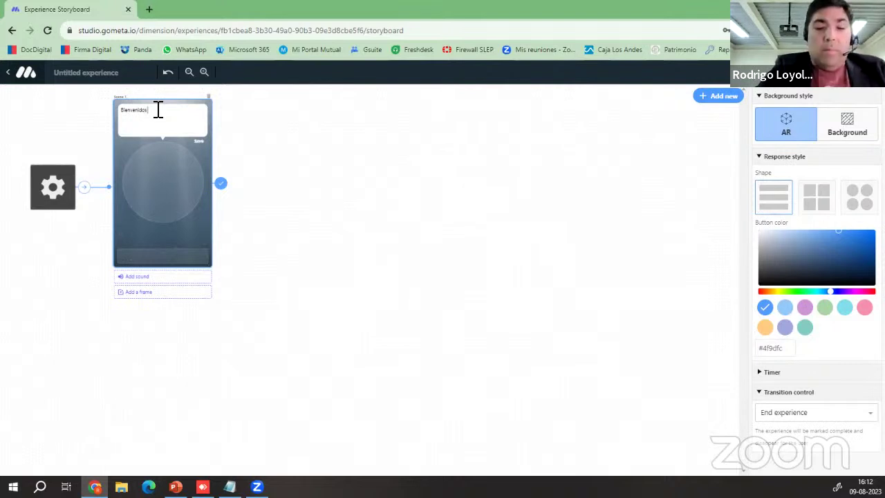
type(" aiño")
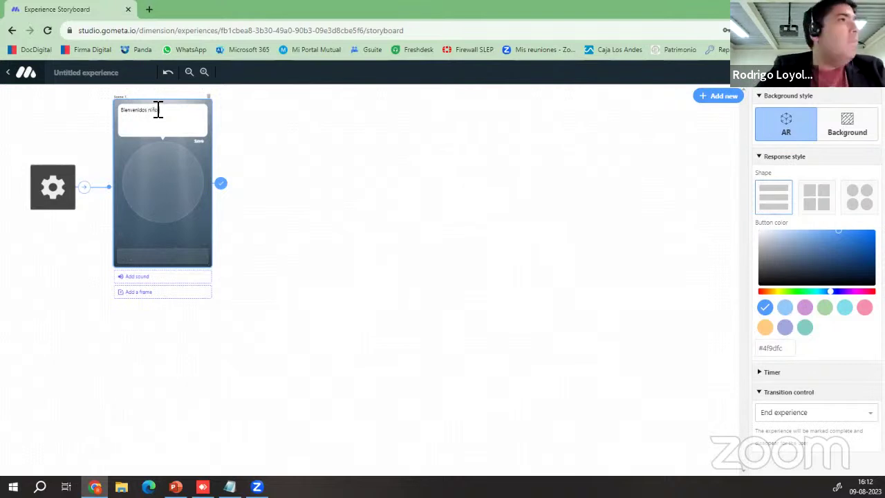
type("s !")
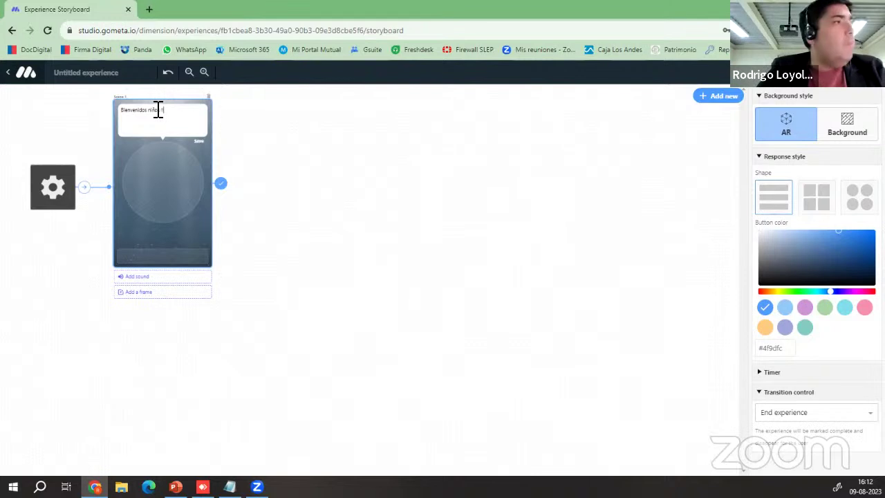
type("!!")
left_click(201, 139)
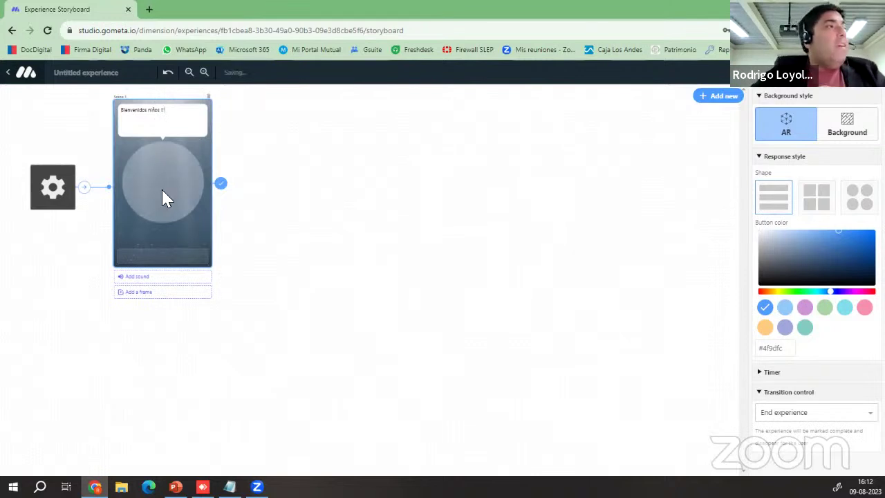
Step: Browse the character library for the first scene and add the animated 3D character Jasper
left_click(163, 191)
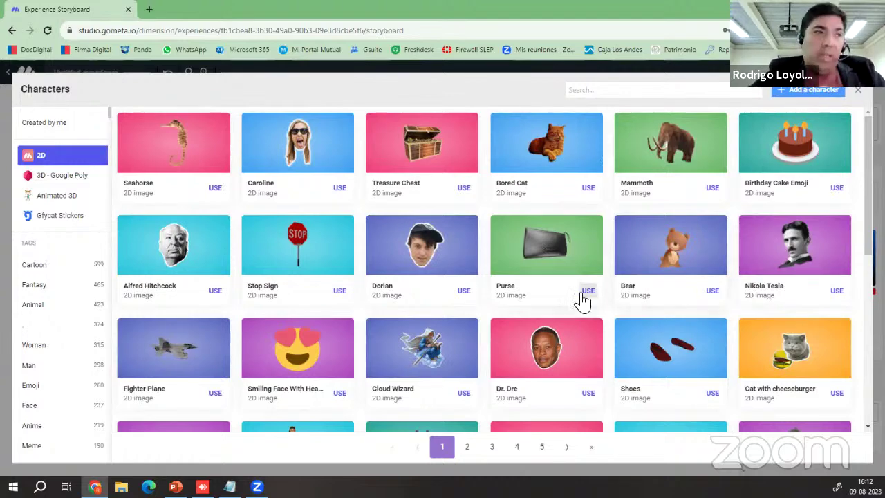
scroll(585, 300, "down", 5)
scroll(588, 362, "up", 10)
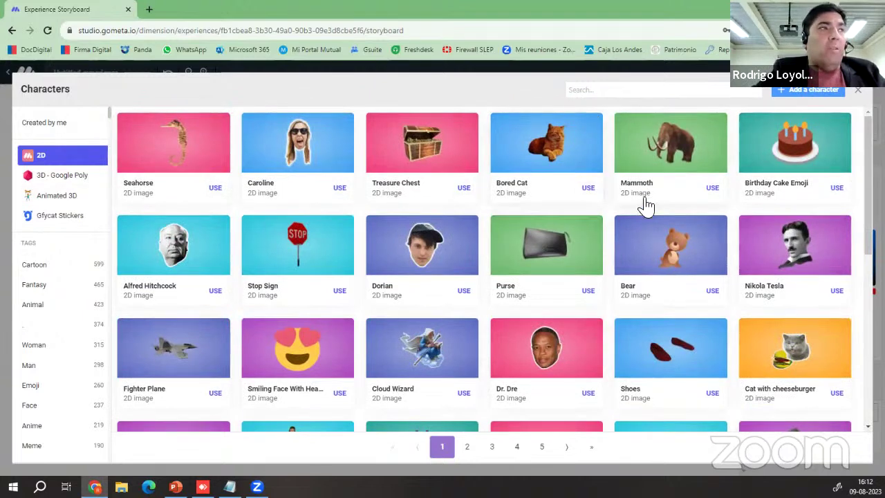
left_click(62, 199)
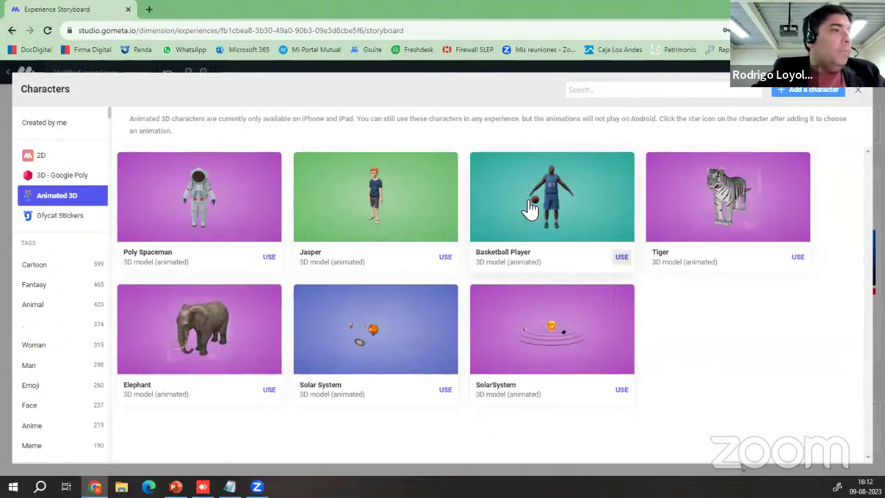
left_click(377, 199)
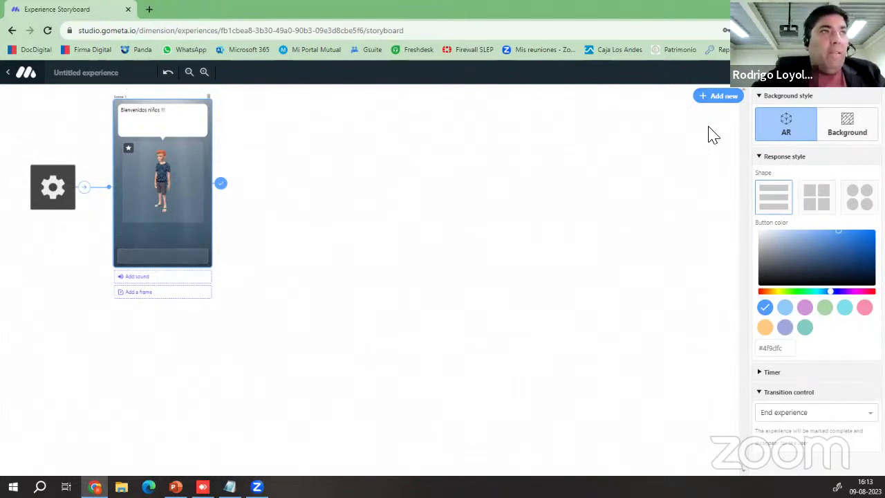
Step: Look through the catalogue of scene types and blocks that can be added to the experience
left_click(711, 101)
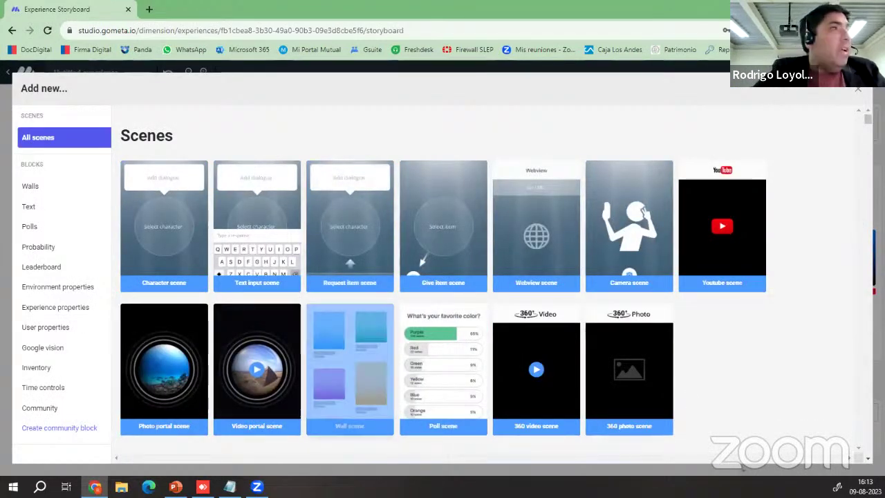
left_click(859, 89)
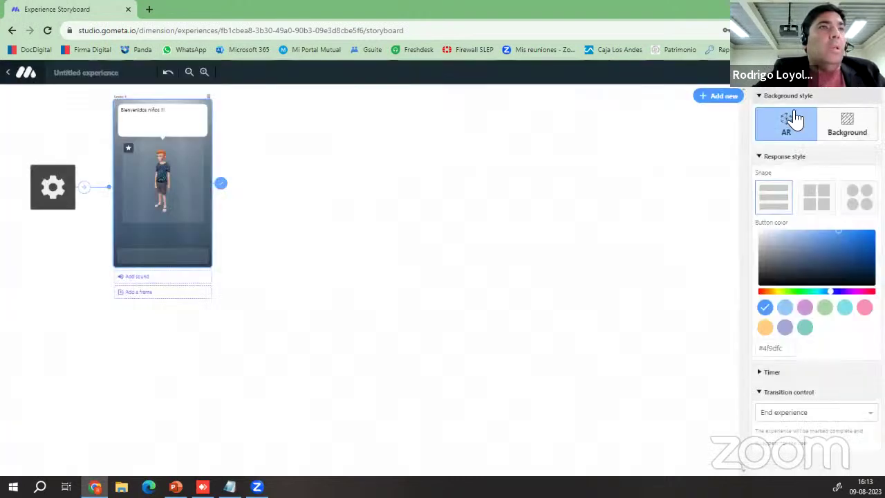
left_click(723, 101)
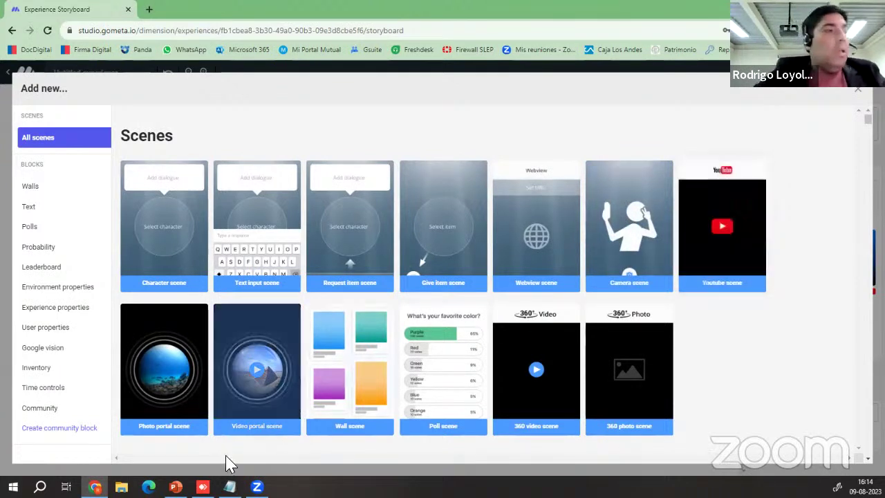
scroll(520, 404, "down", 1)
scroll(477, 374, "down", 1)
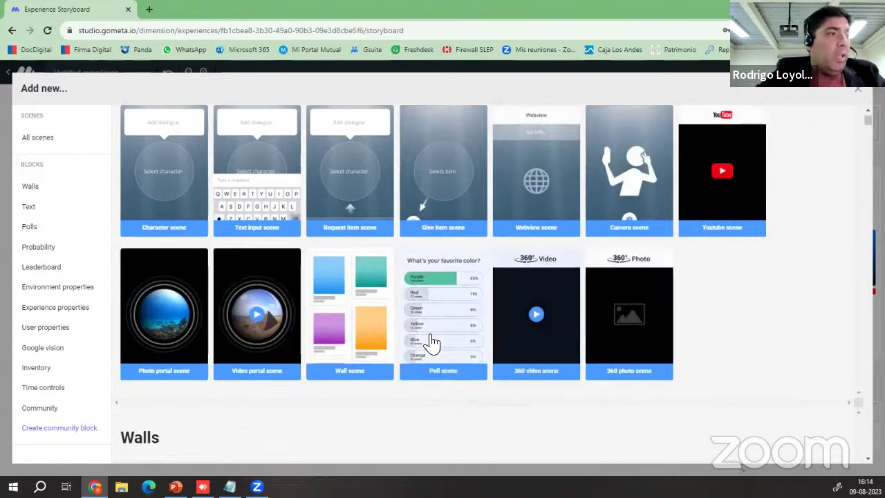
scroll(543, 325, "down", 1)
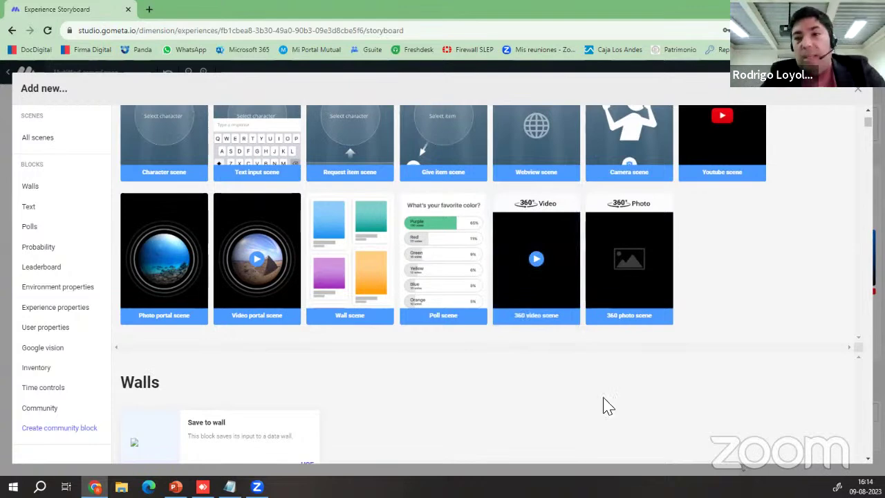
scroll(615, 411, "up", 2)
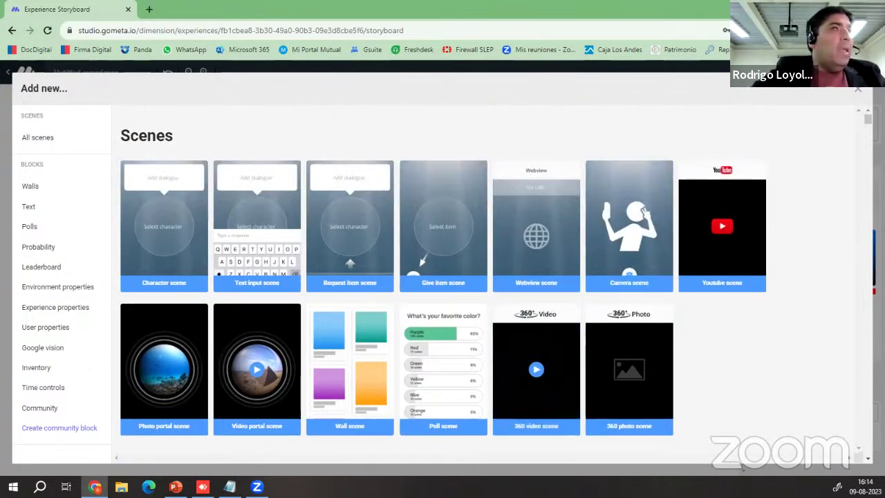
left_click(860, 95)
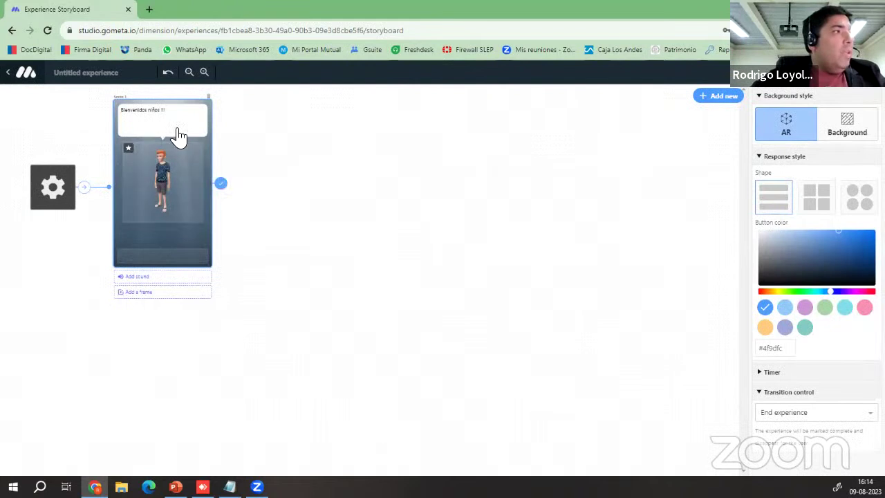
Step: Add three text response buttons to the first scene, labelled "Ejercicios", "Pagina Web" and "Video"
left_click(173, 263)
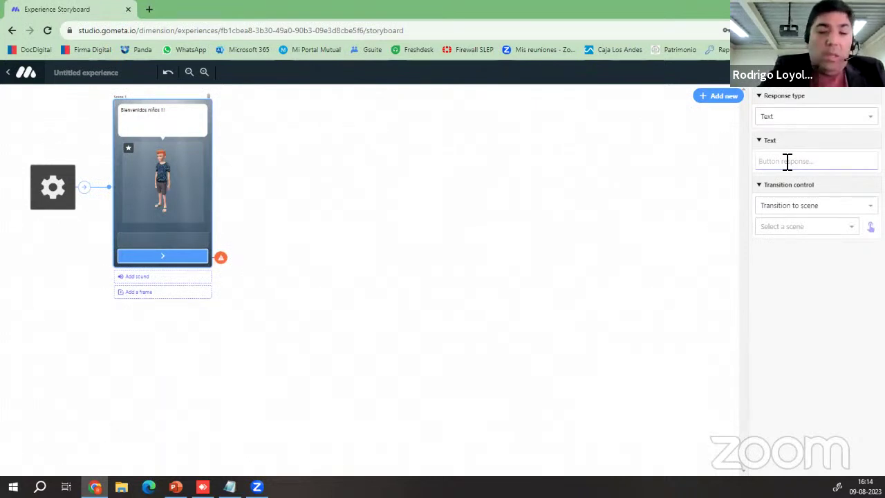
type("Ejercicios")
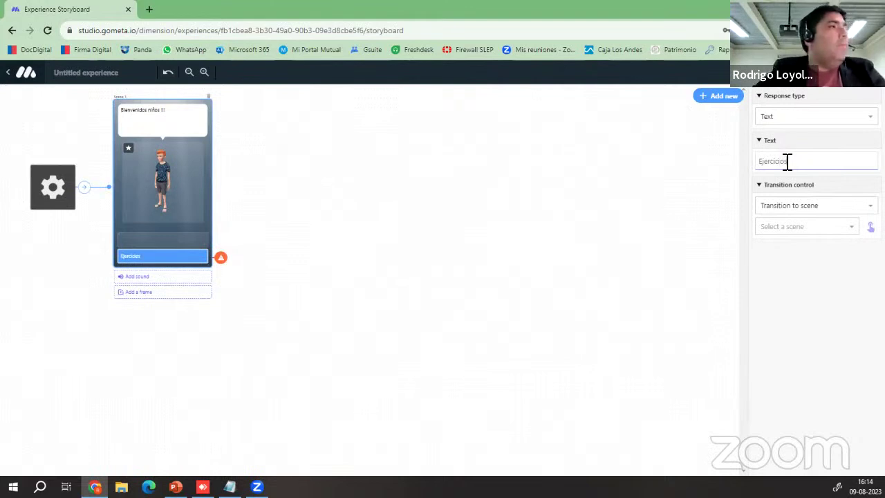
left_click(178, 239)
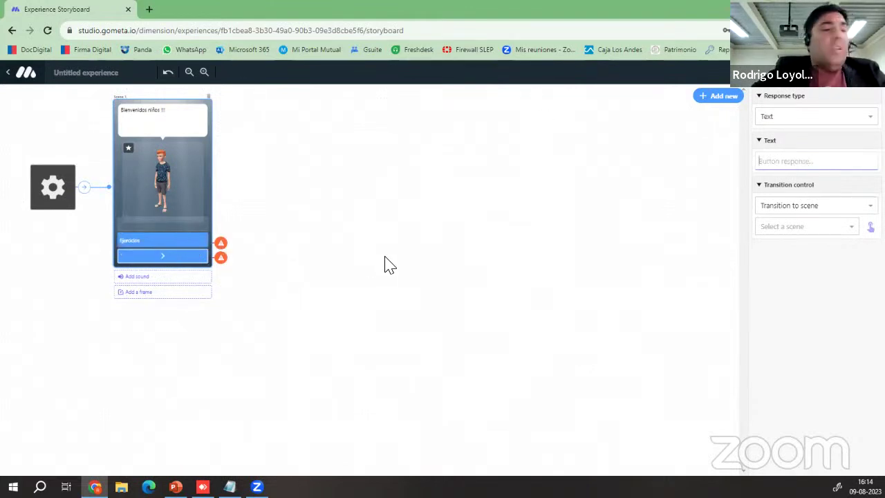
type("Pagina Web")
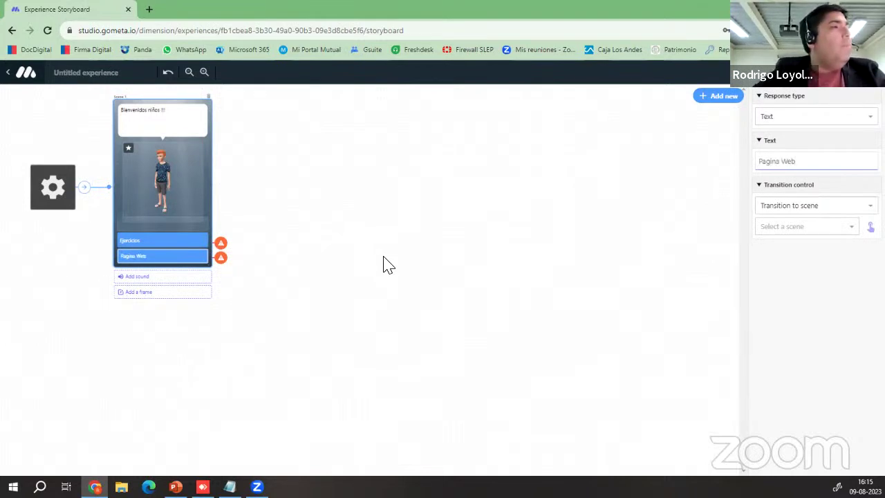
left_click(167, 231)
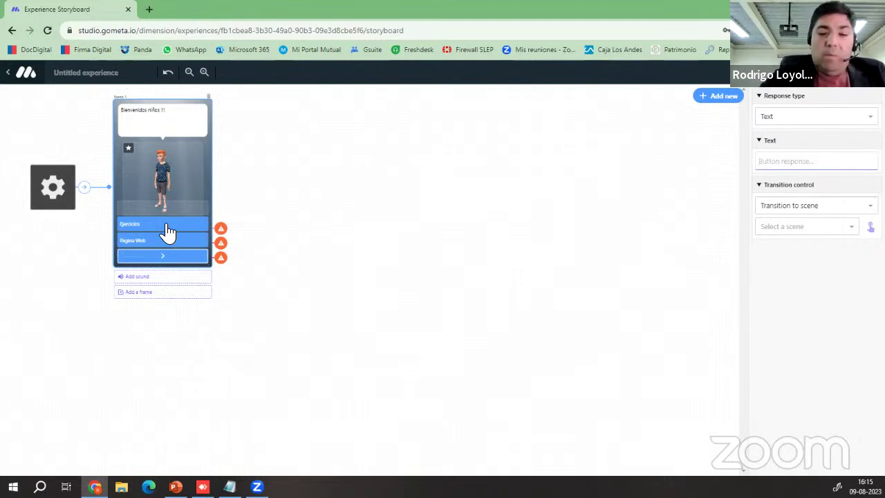
type("Video")
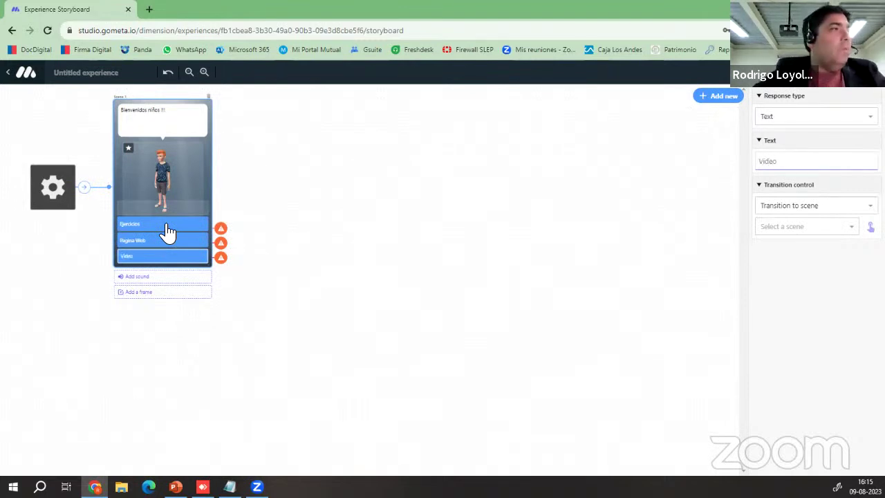
left_click(341, 356)
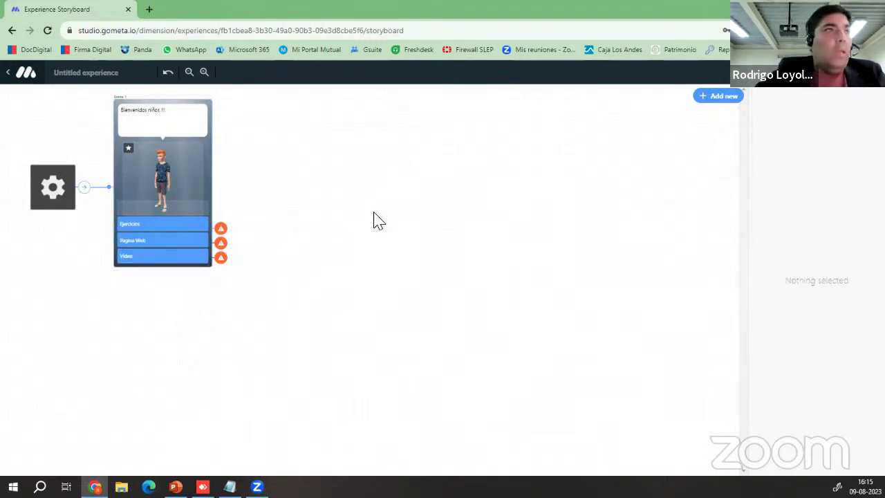
Step: Add a Webview scene to the storyboard and set the "Pagina Web" button to transition to Scene 2
left_click(720, 101)
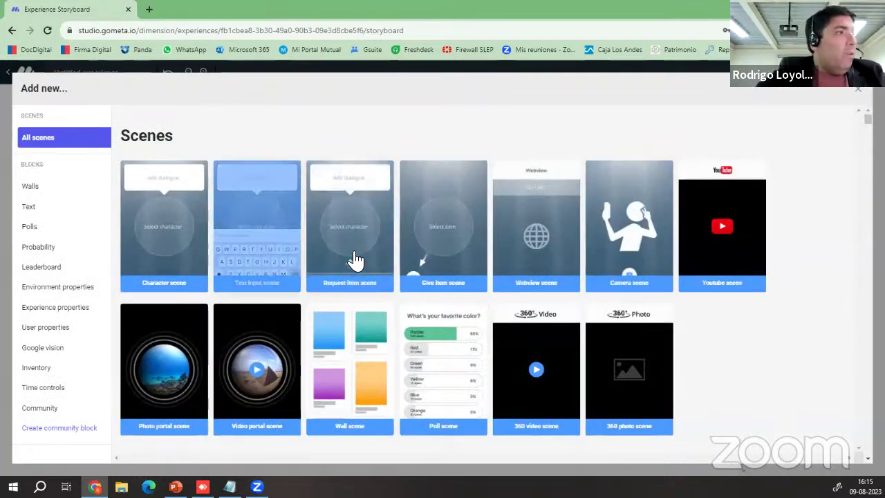
left_click(546, 220)
mouse_move(385, 114)
left_mouse_down()
mouse_move(367, 104)
mouse_move(375, 105)
left_mouse_up()
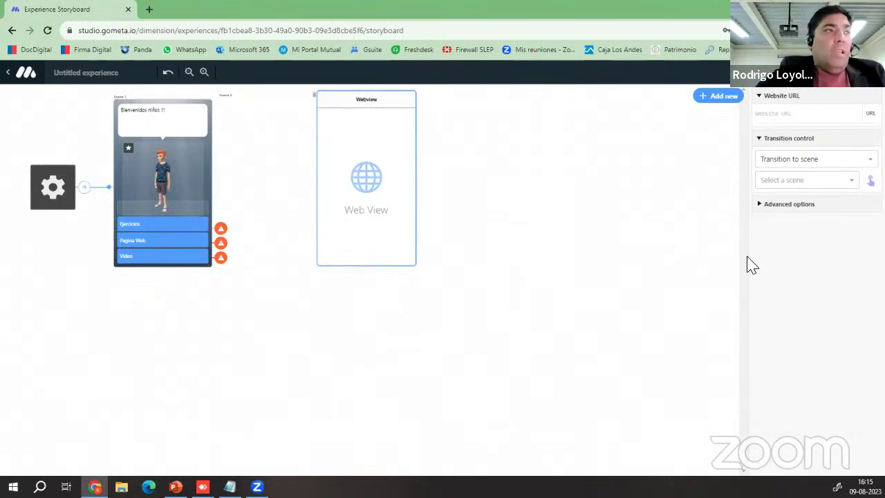
left_click(173, 242)
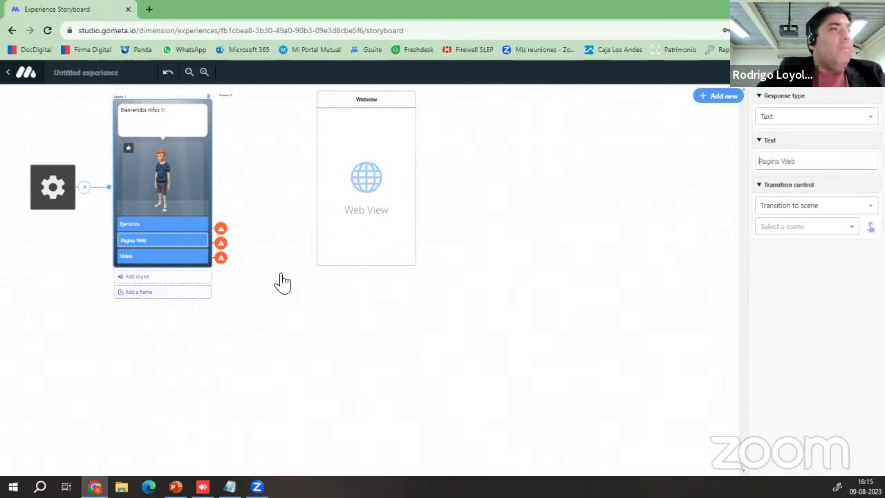
left_click(795, 228)
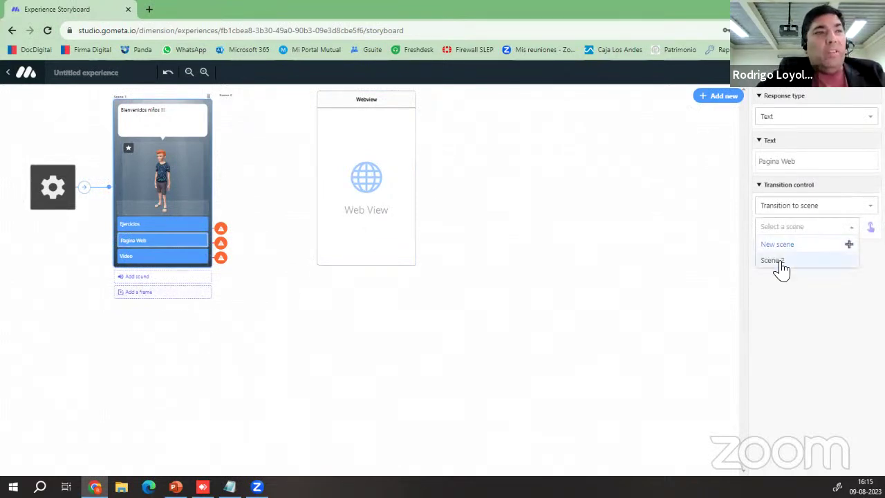
left_click(780, 262)
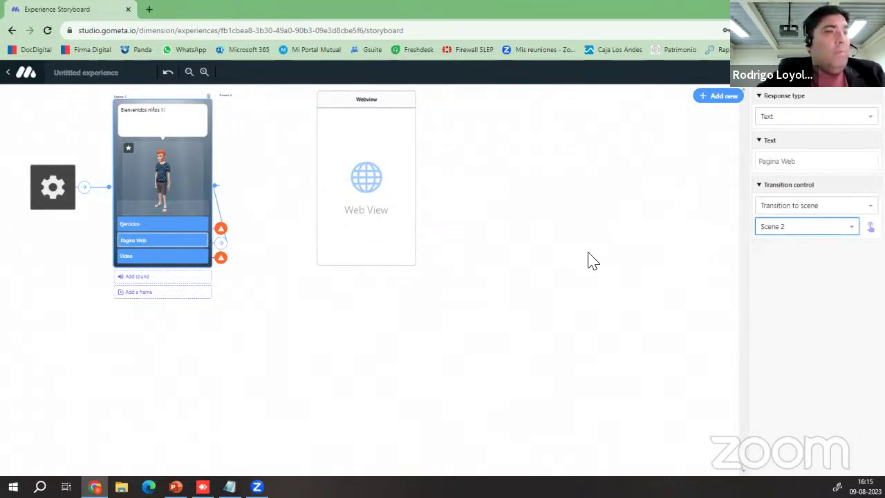
left_click(514, 228)
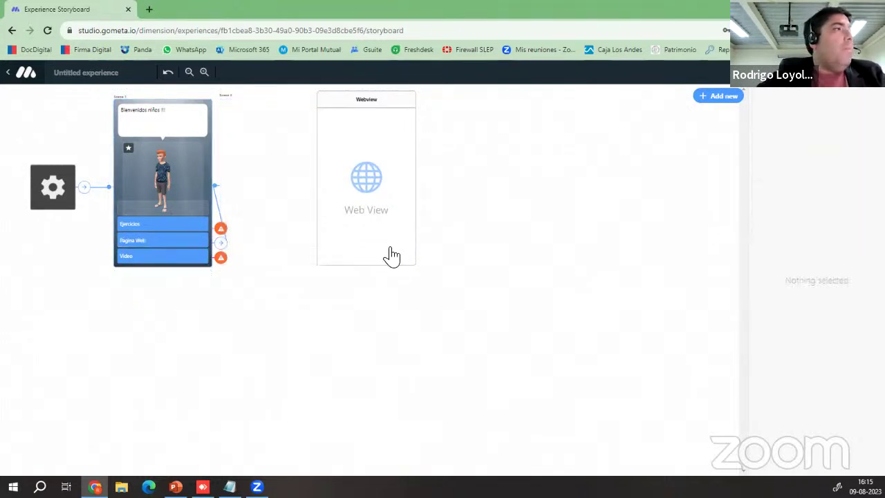
Step: Move the Webview scene slightly lower on the storyboard, then delete it
right_click(395, 108)
left_click(380, 109)
left_click_drag(380, 109, 386, 149)
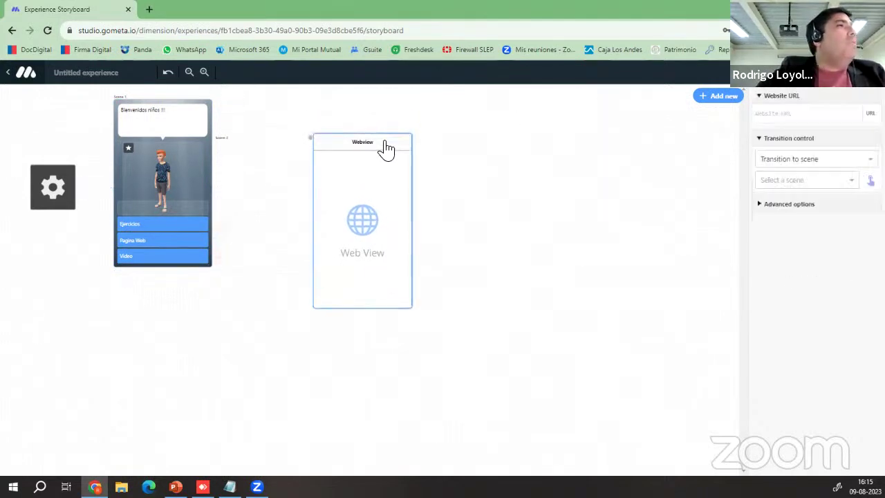
left_click(310, 136)
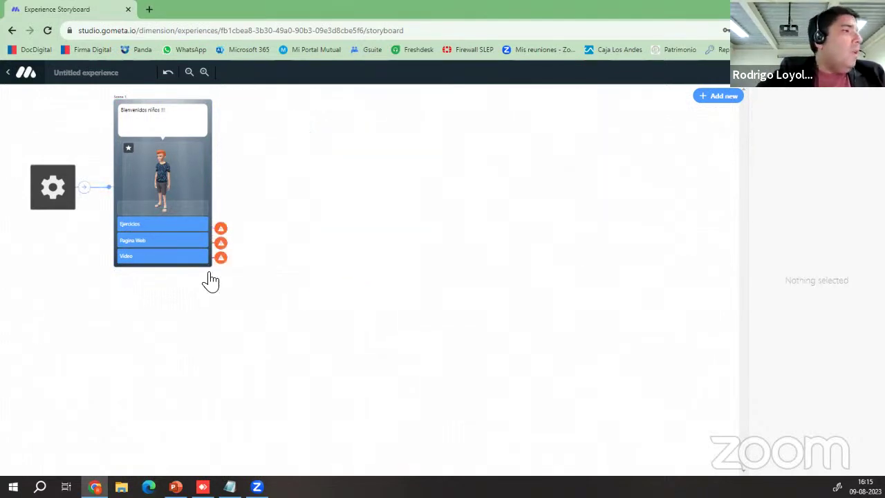
Step: Link the "Pagina Web" button to a new Webview scene and place that scene below the first one
left_click(156, 246)
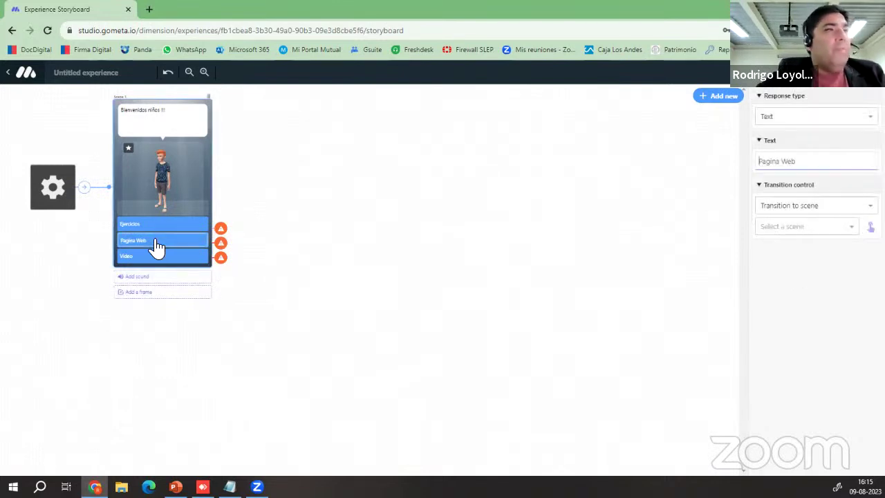
left_click(851, 233)
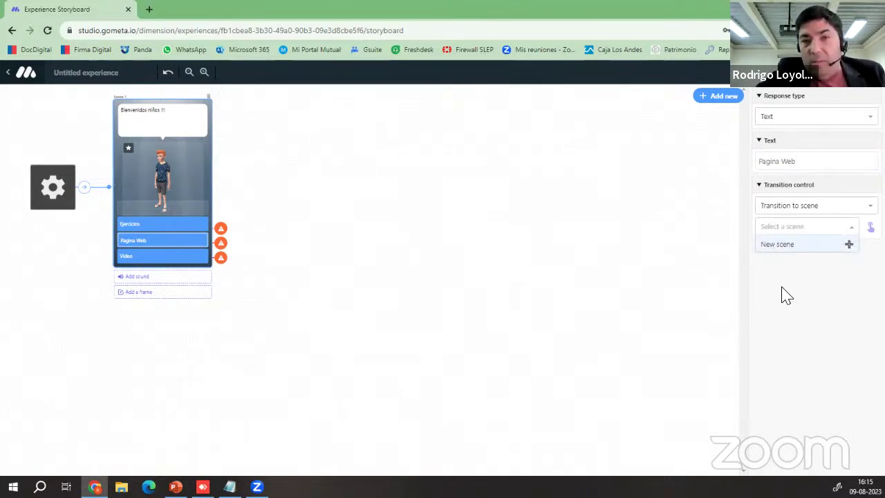
left_click(849, 246)
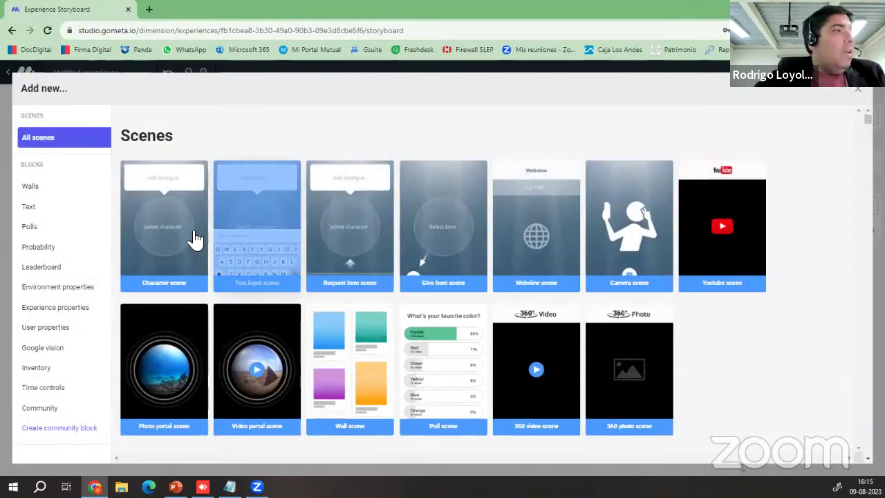
left_click(542, 247)
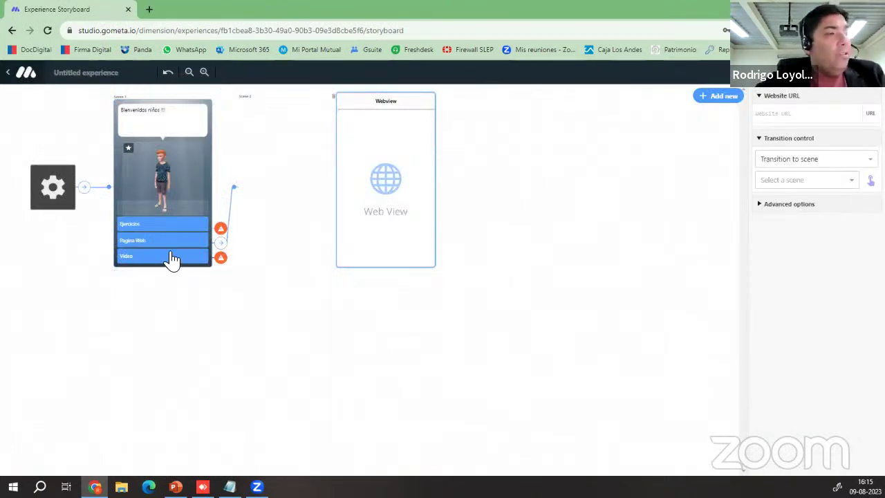
left_click_drag(382, 105, 182, 306)
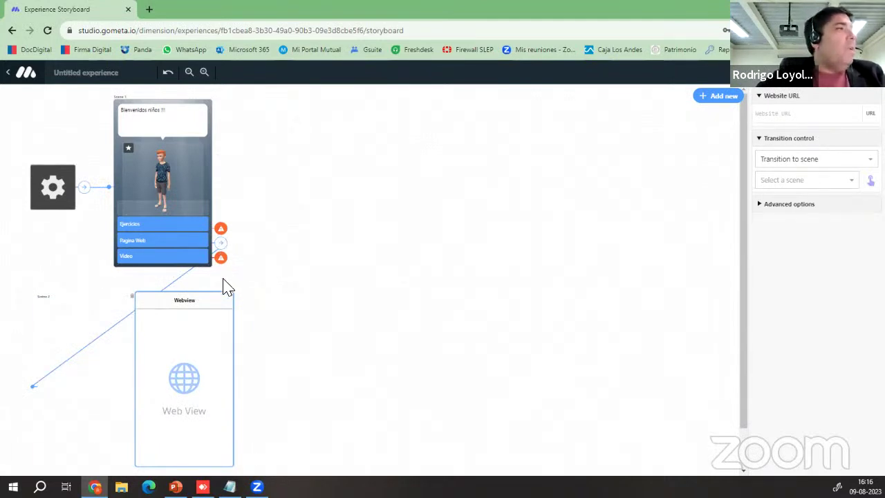
Step: Link the "Video" button to a new Youtube scene and place it beside the Webview scene
left_click(181, 260)
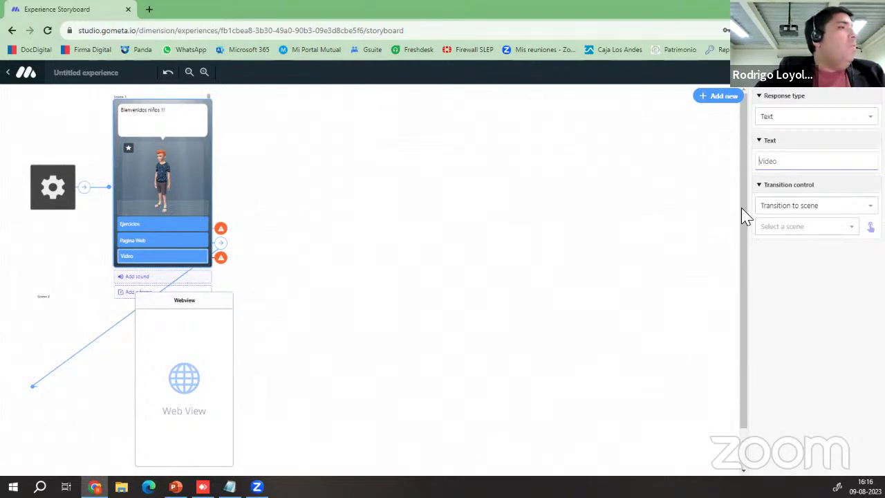
left_click(800, 230)
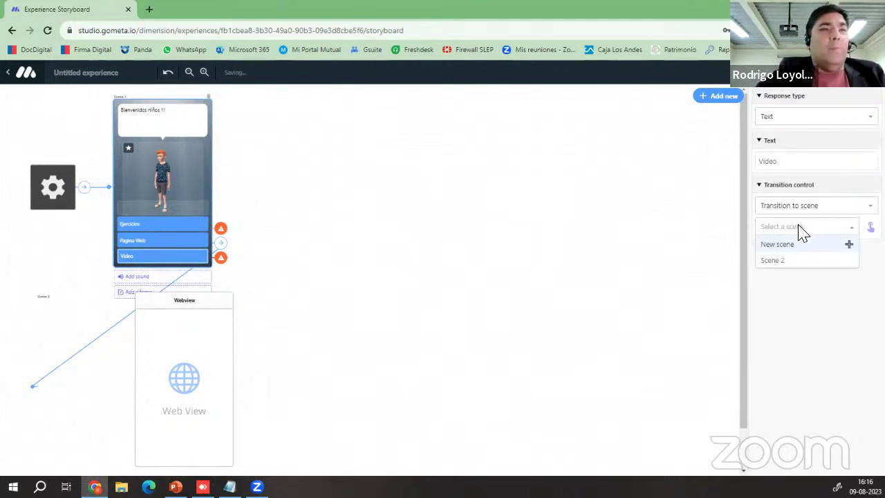
left_click(849, 246)
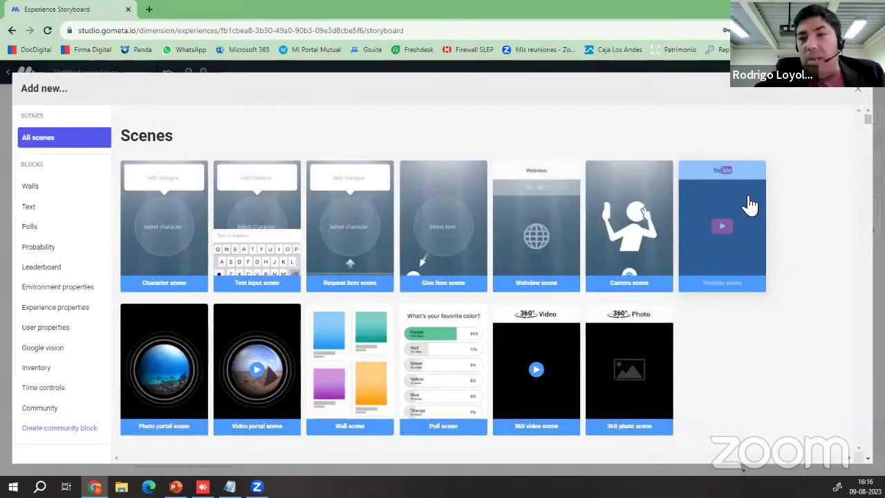
left_click(738, 208)
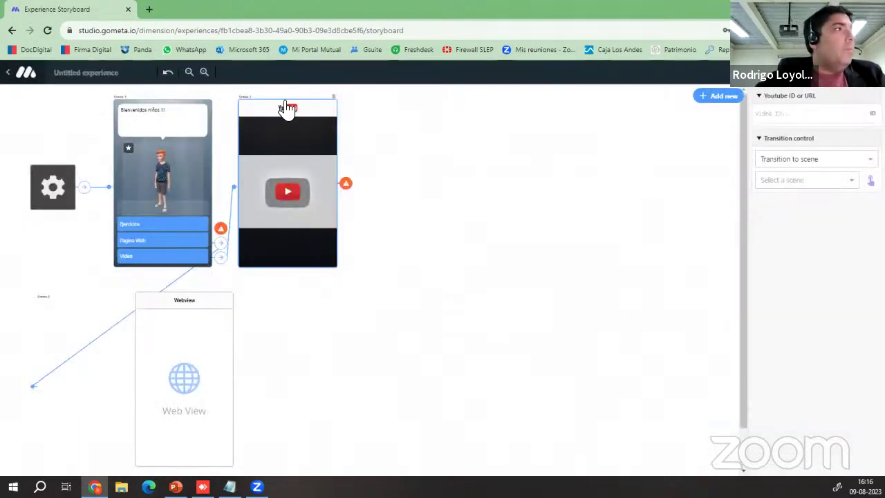
left_click_drag(283, 109, 303, 310)
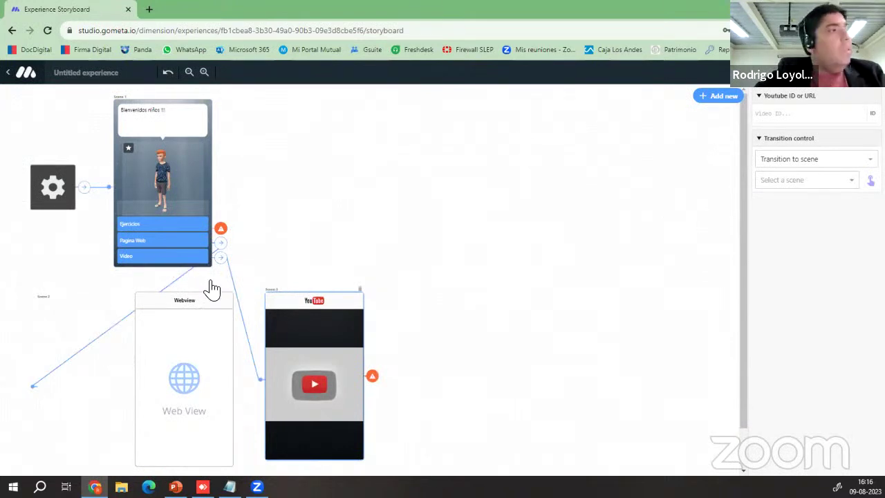
Step: Link the "Ejercicios" button to a new Character scene
left_click(178, 232)
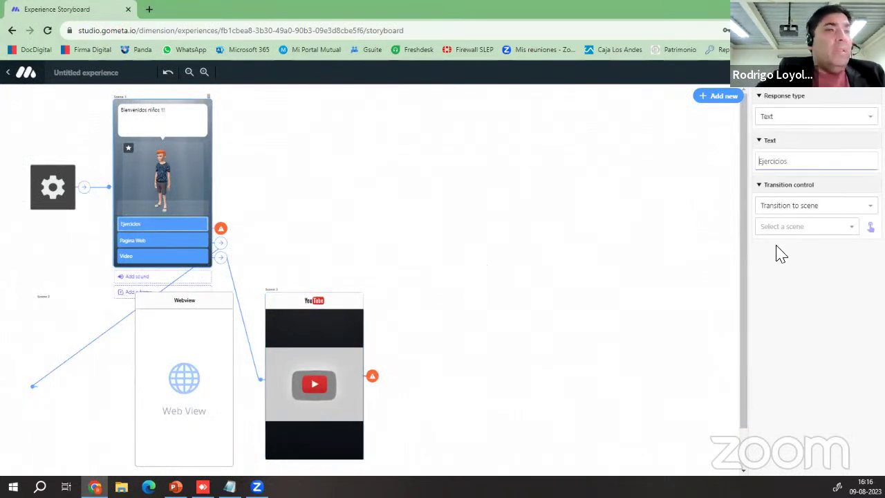
left_click(788, 228)
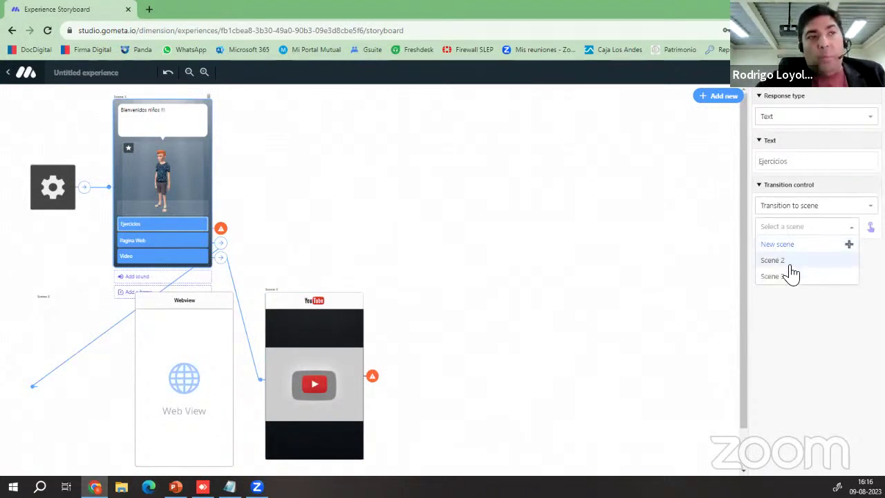
left_click(849, 245)
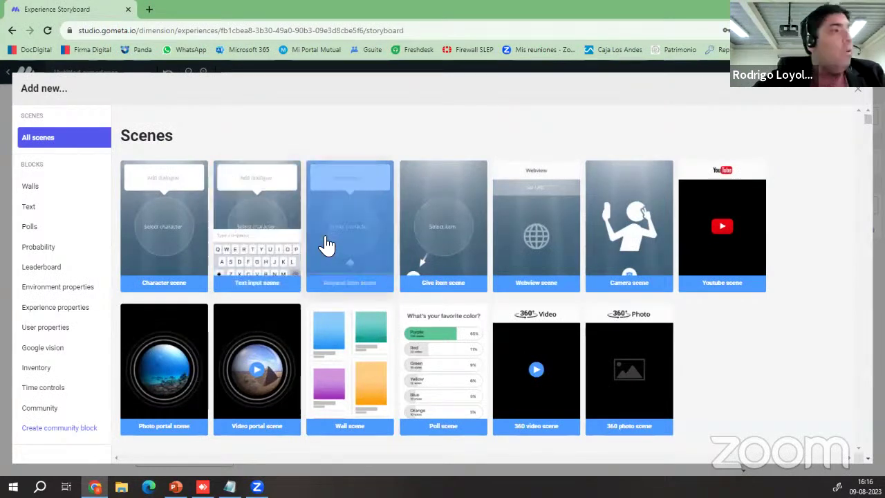
left_click(173, 211)
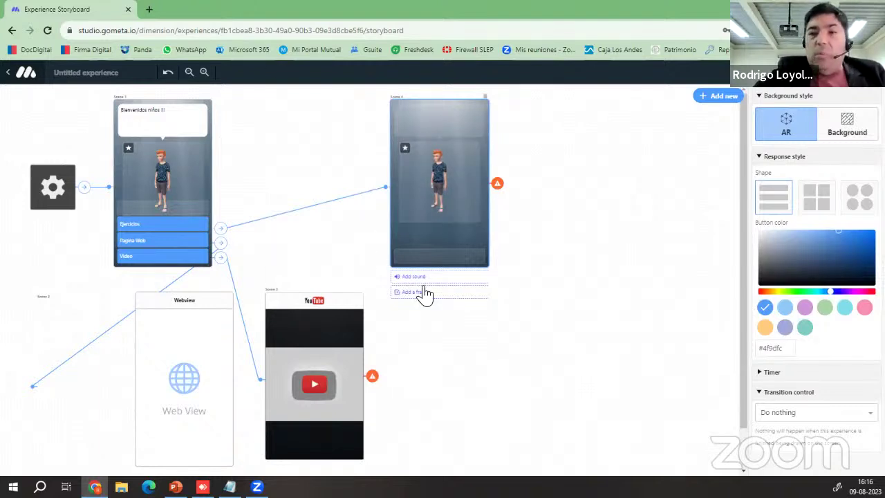
scroll(422, 325, "down", 1)
scroll(446, 331, "up", 1)
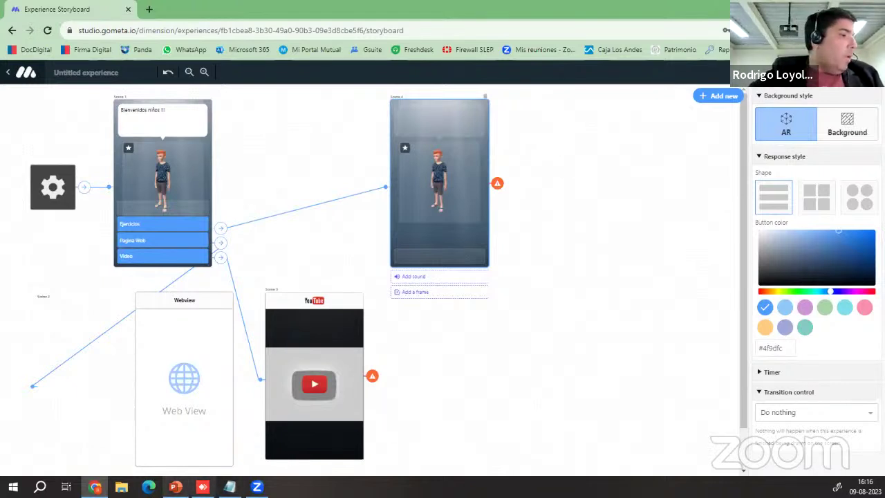
Step: Display the experience's test QR code and view the phone scanning it in AnyDesk
left_click(202, 487)
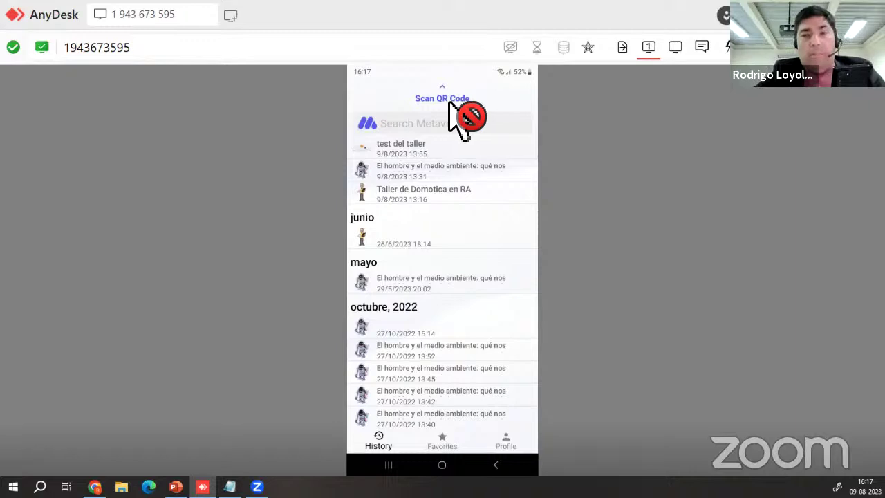
key("alt+Tab")
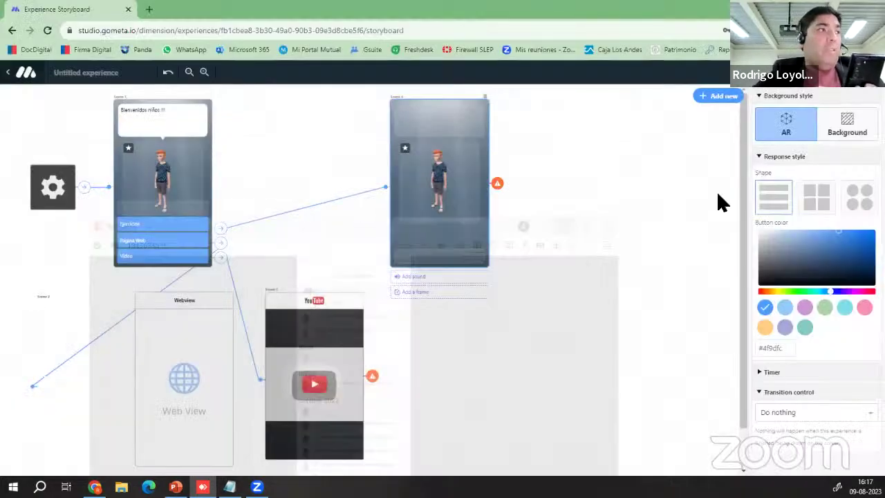
left_click(806, 72)
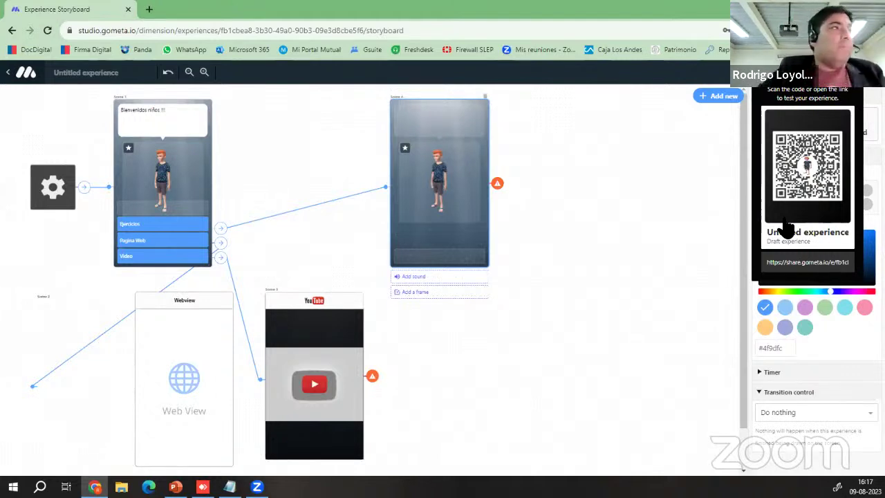
left_click(203, 487)
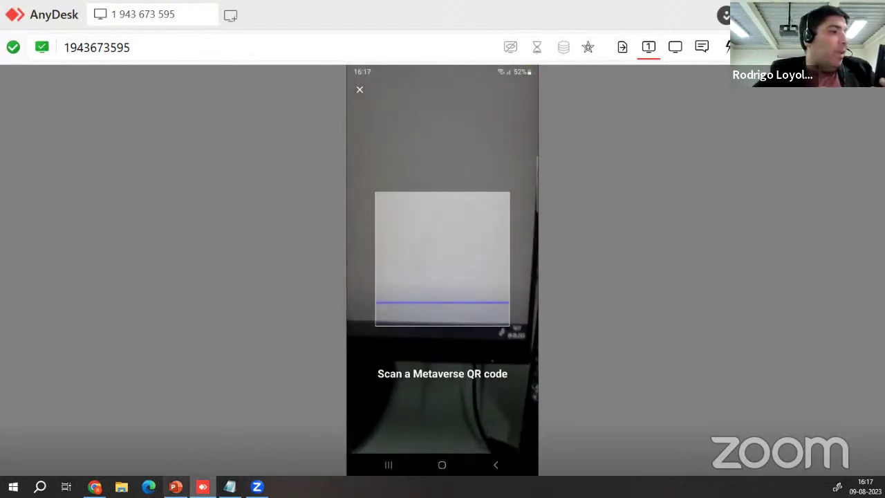
key("alt+Tab")
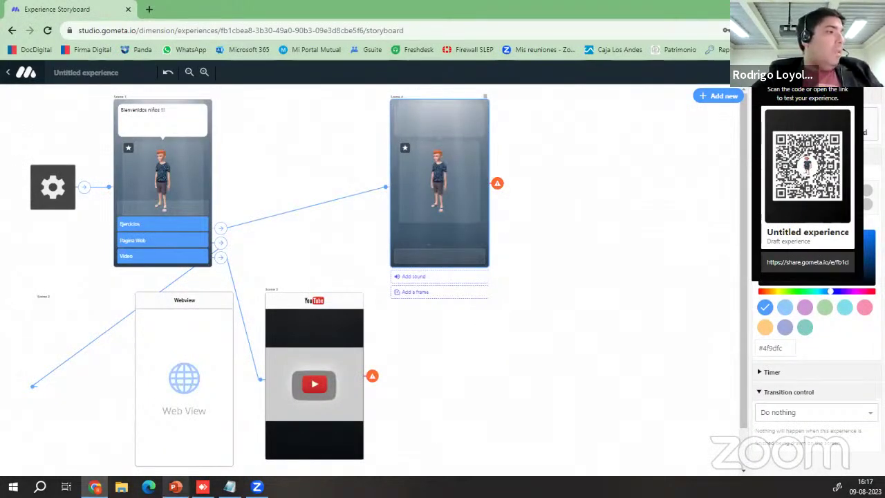
left_click(203, 487)
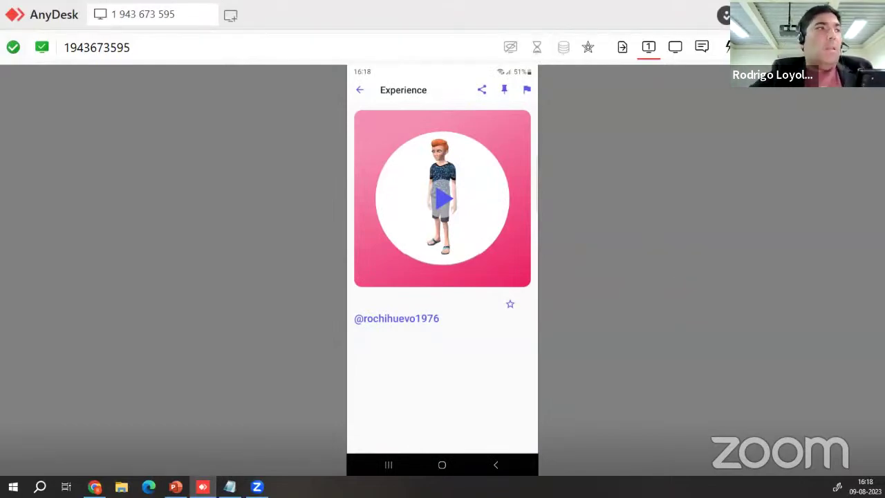
Step: Return to the test QR code in Chrome and check another phone scan in AnyDesk
key("alt+Tab")
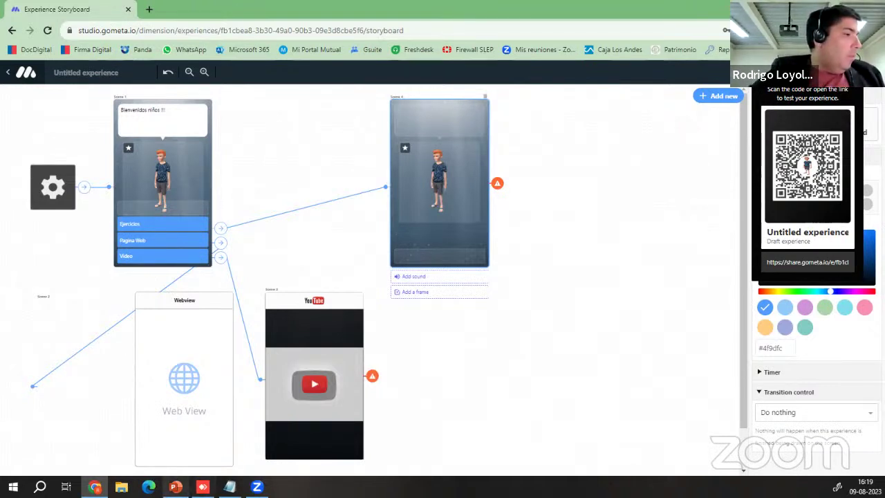
left_click(203, 487)
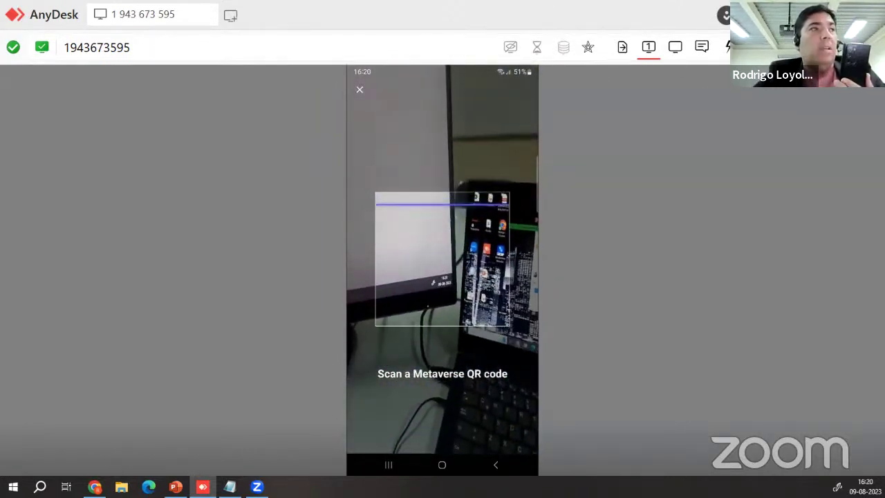
key("alt+Tab")
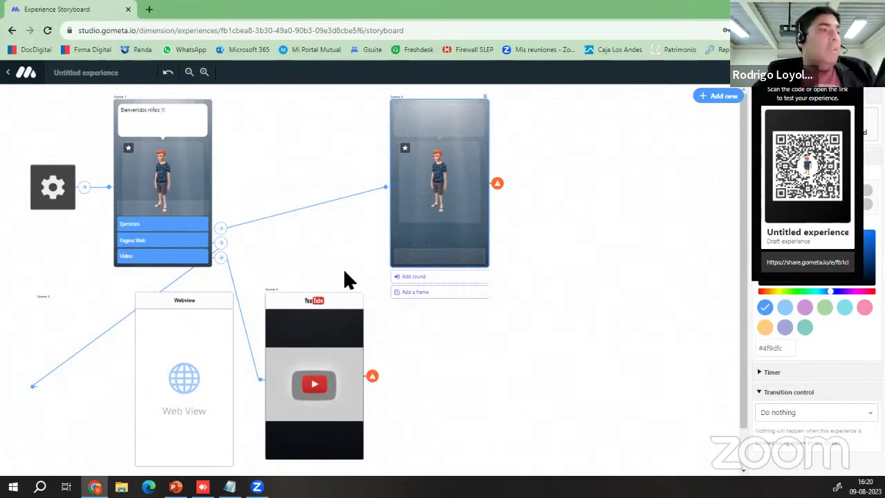
left_click(202, 487)
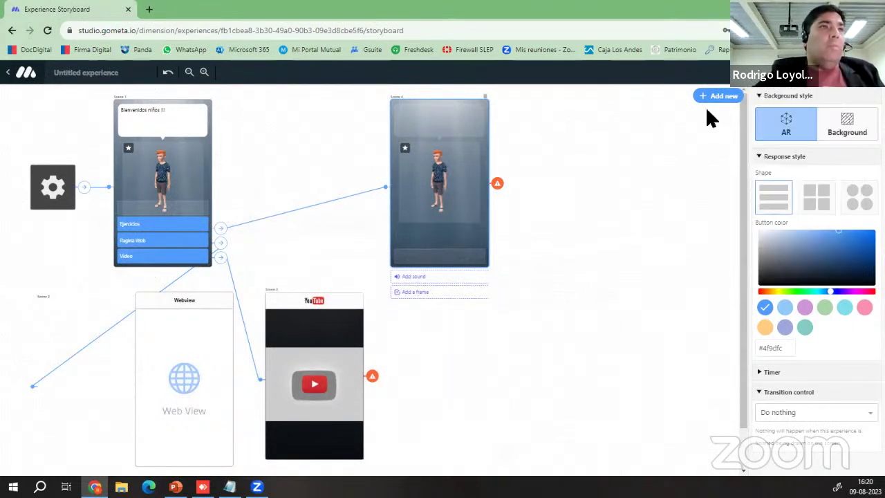
Step: Leave the storyboard, log out of the Metaverse account and log back in with the saved credentials
left_click(10, 76)
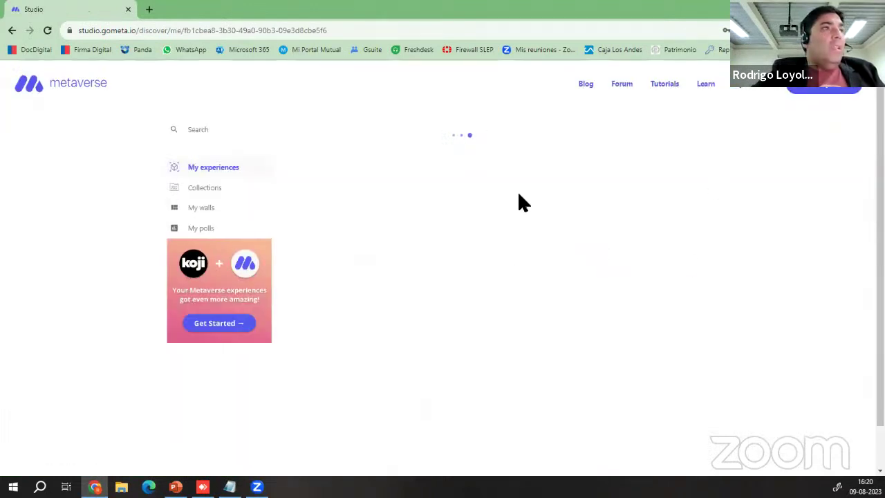
left_click(753, 92)
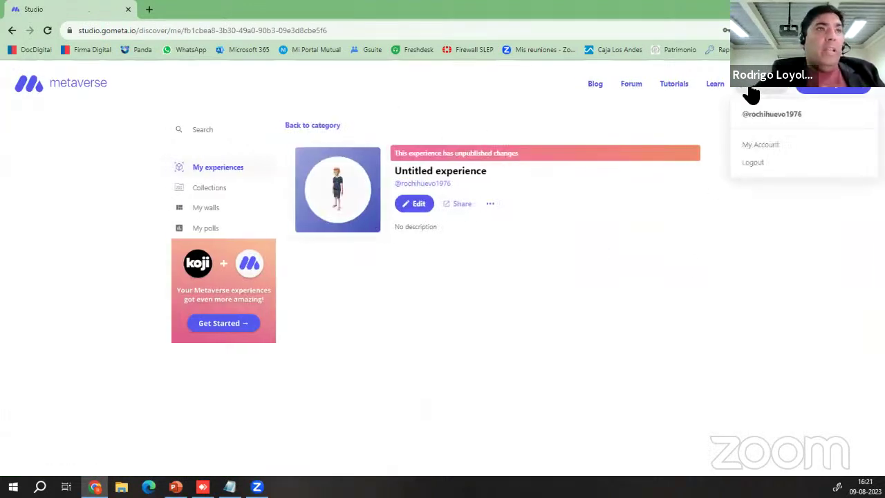
left_click(757, 166)
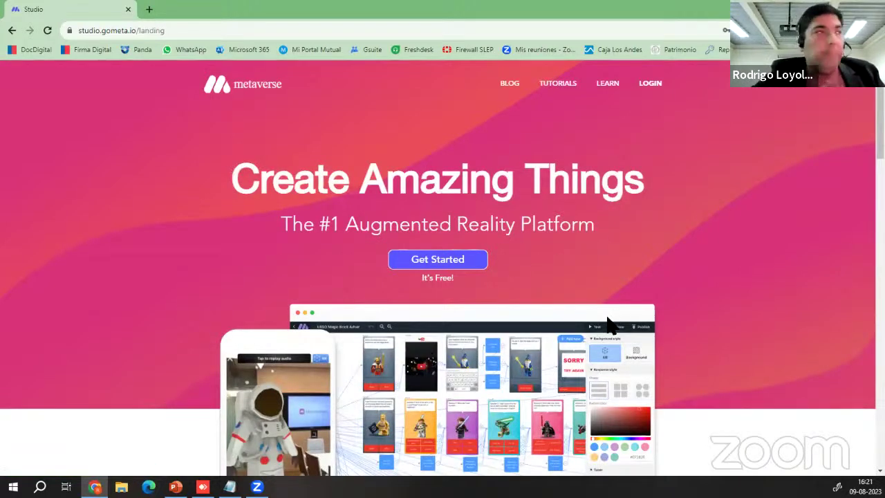
left_click(648, 85)
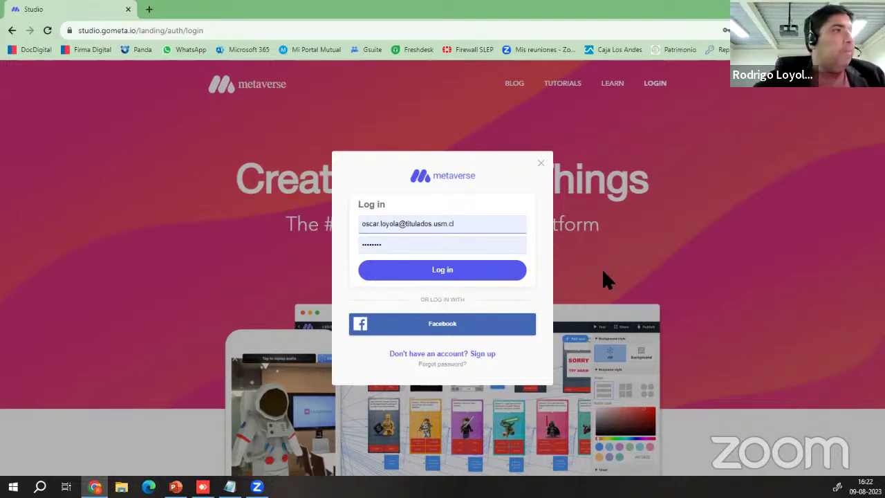
left_click(461, 276)
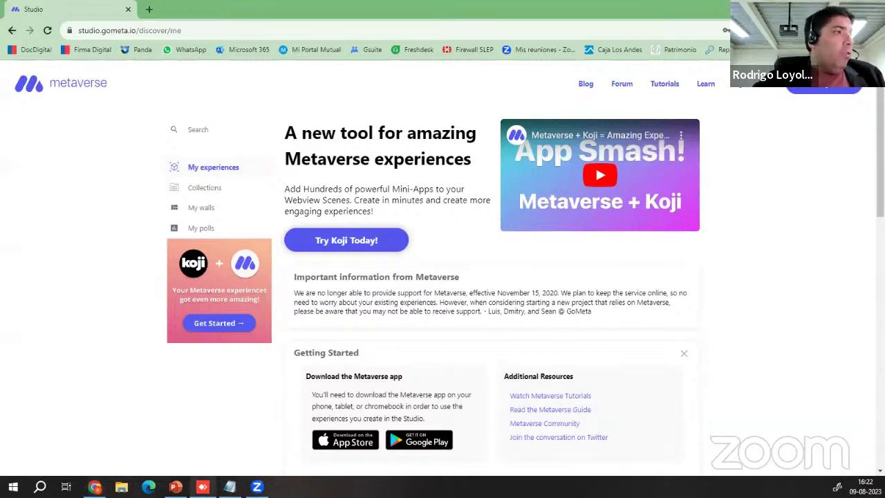
Step: Check the phone view in AnyDesk, then create a new experience from the My experiences page in Chrome
left_click(203, 487)
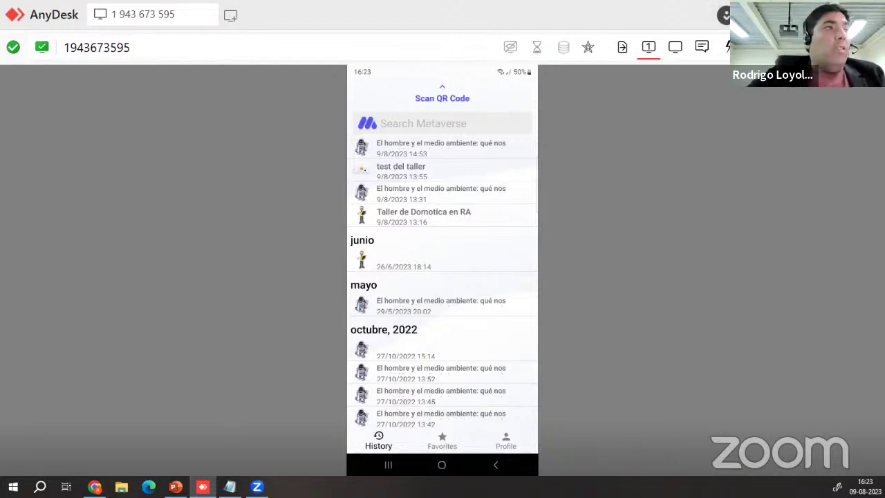
key("alt+Tab")
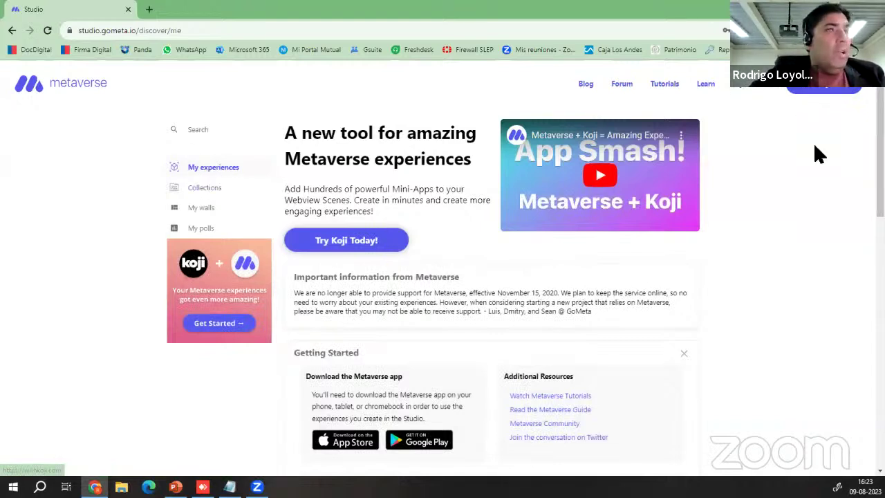
left_click(207, 191)
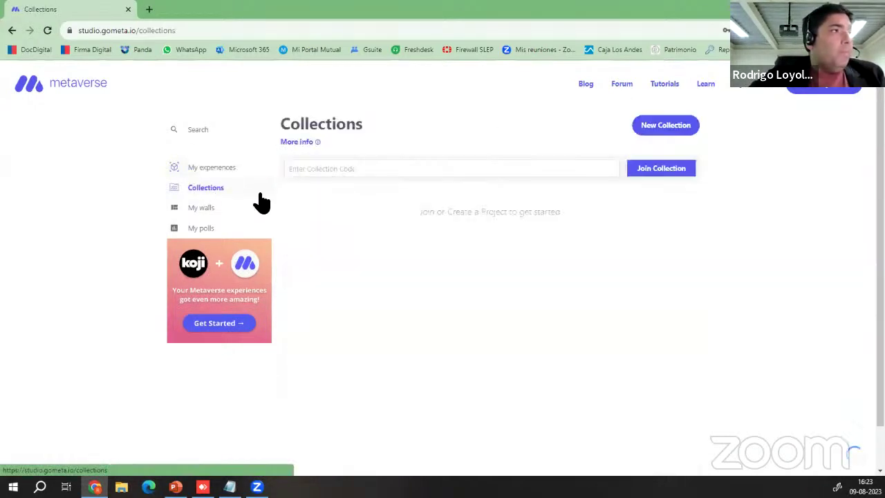
left_click(206, 170)
left_click(823, 97)
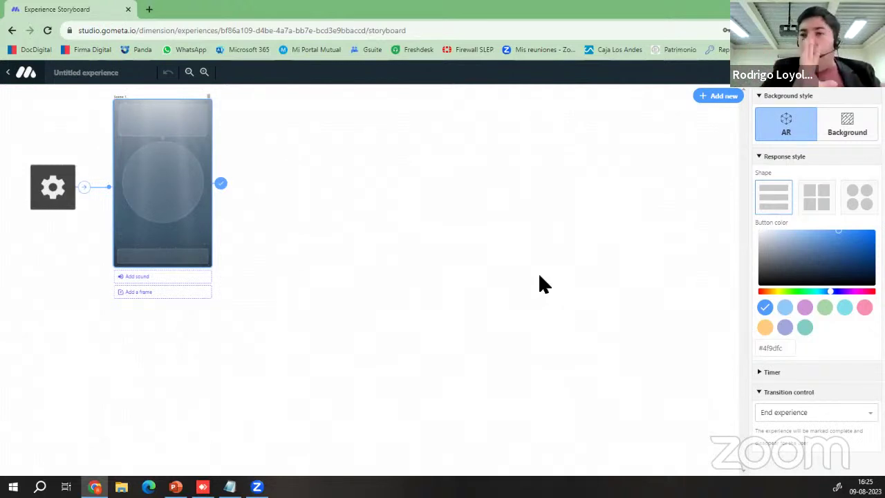
Step: Show the new experience's test QR code and check the phone view in AnyDesk before returning to Chrome
left_click(777, 82)
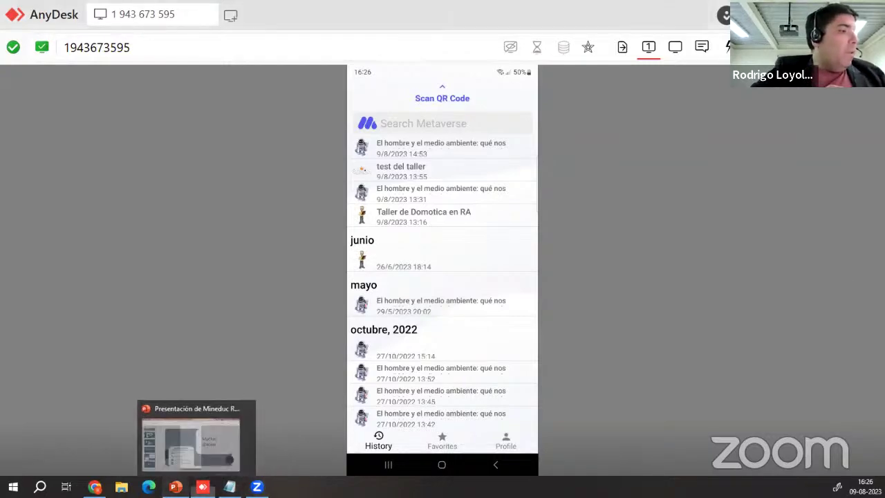
left_click(176, 487)
left_click(203, 487)
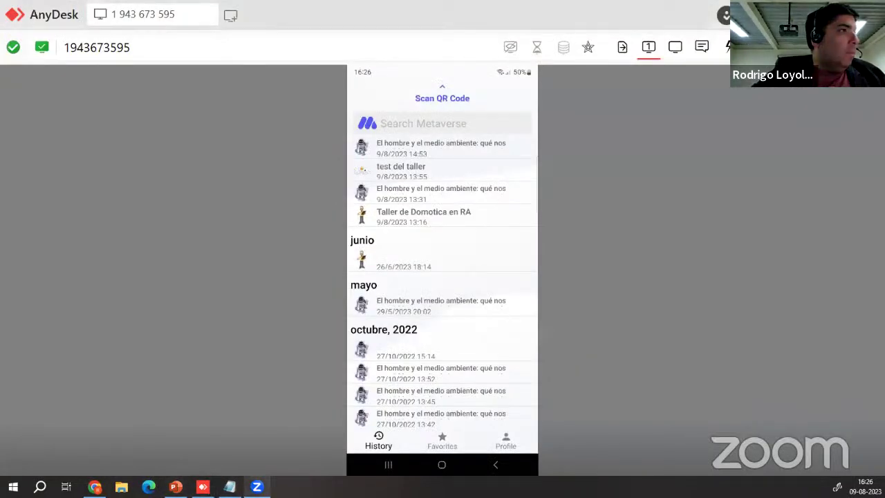
left_click(94, 487)
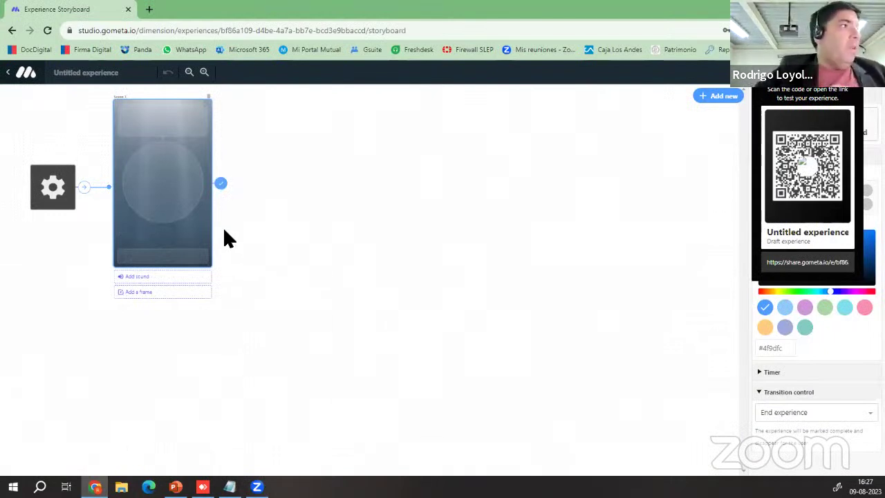
Step: Search the 2D character library for "cat" and use Smart Cat as the first scene's character
left_click(166, 195)
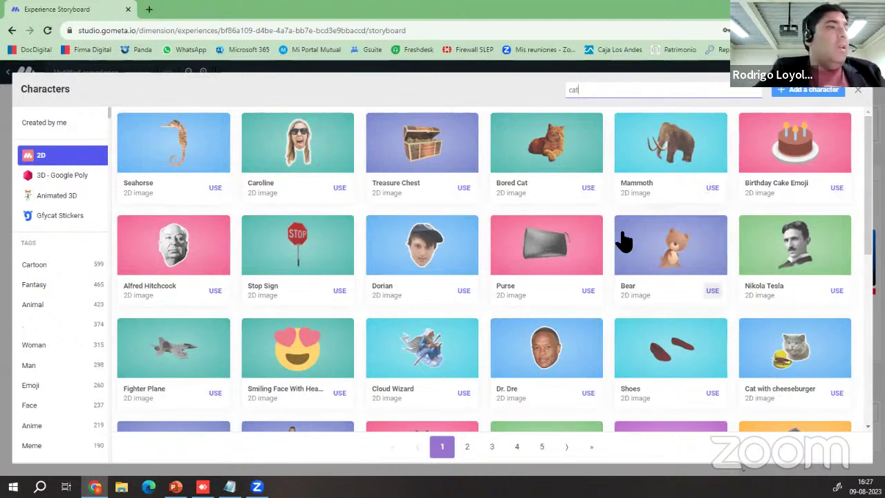
key("Return")
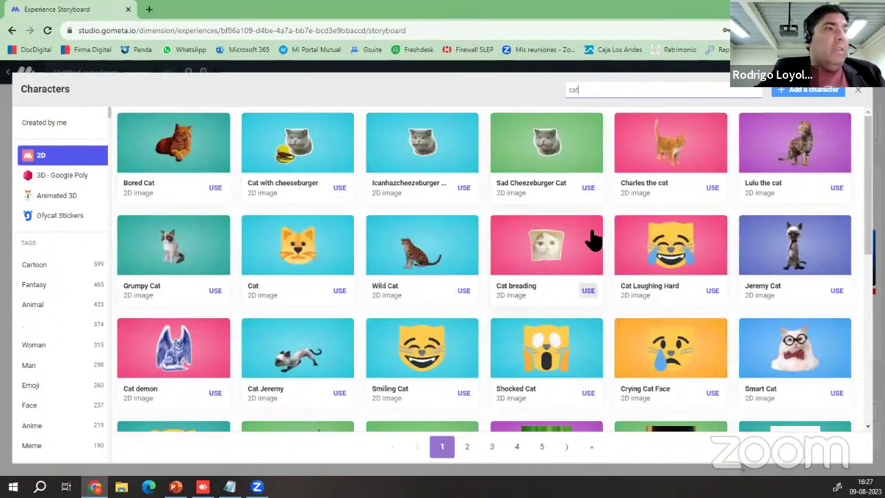
scroll(526, 270, "down", 3)
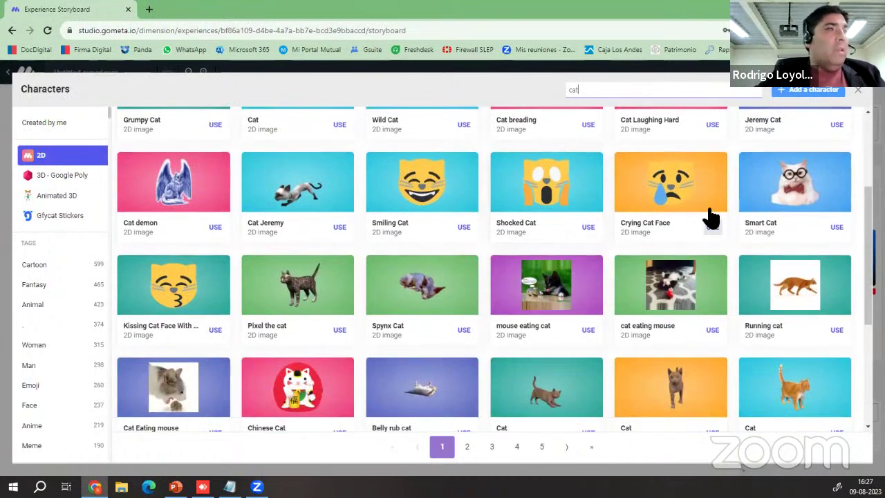
left_click(837, 227)
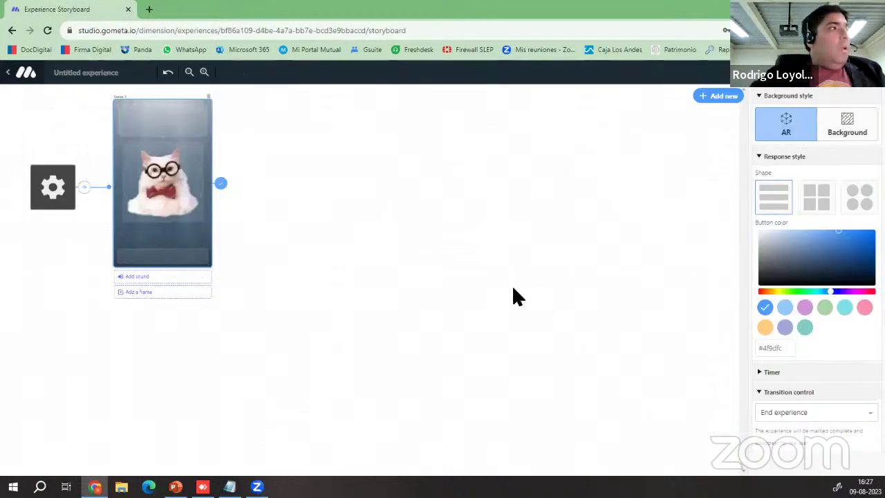
Step: Set the cat's dialogue to "Cual es mi color?" and add an unlabelled text response button to the scene
left_click(166, 124)
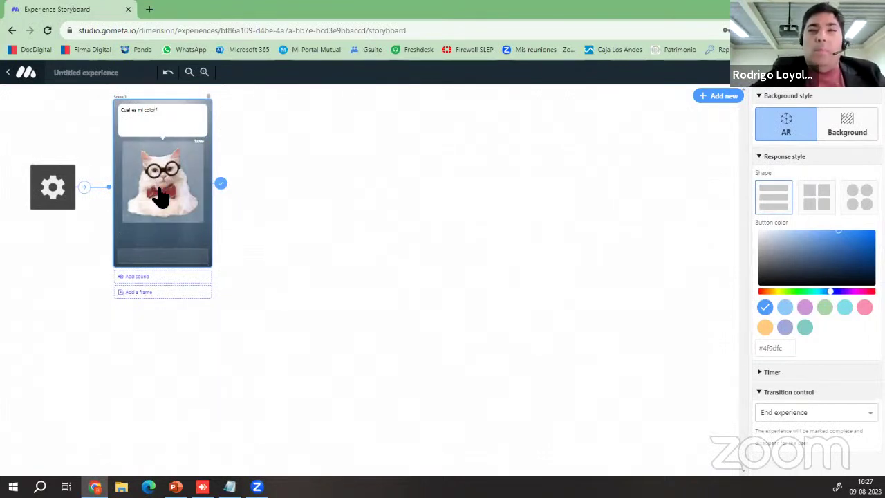
left_click(245, 242)
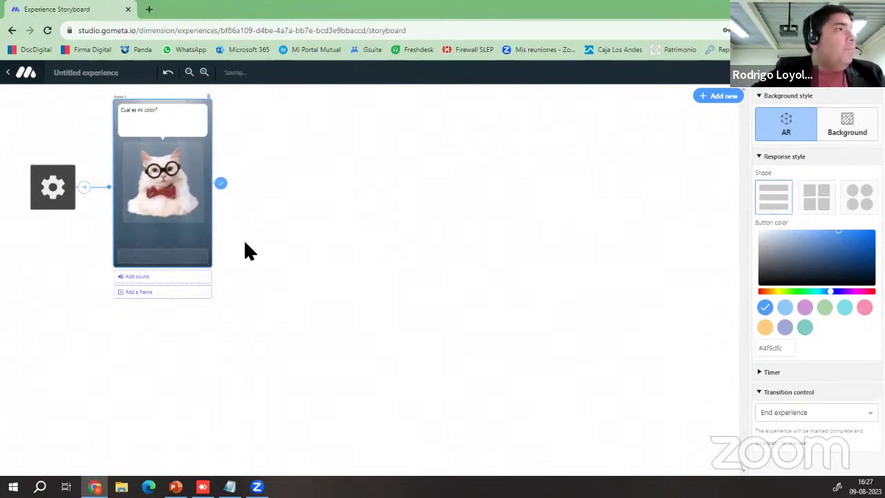
left_click(177, 261)
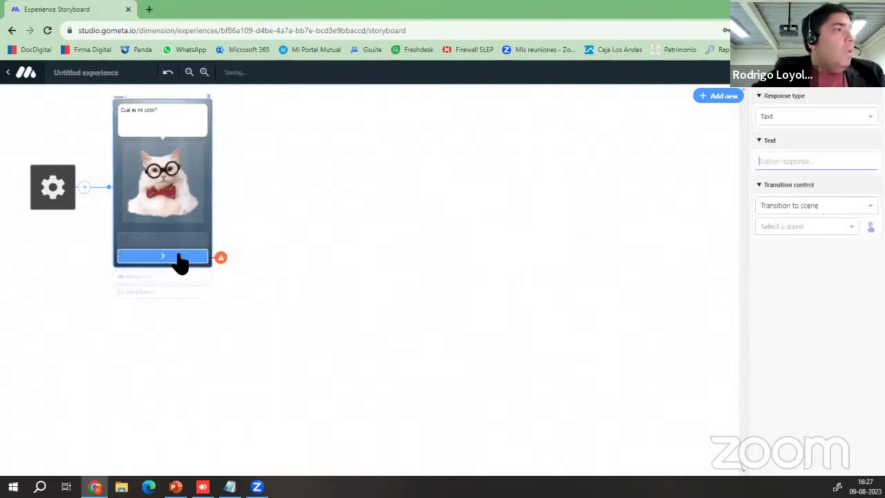
left_click(780, 236)
left_click(681, 238)
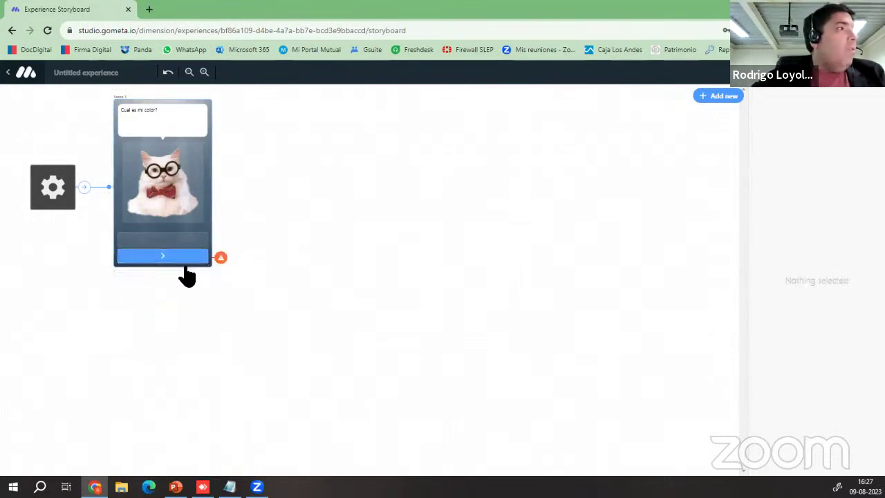
Step: Add a second character scene to the storyboard, place it apart from the cat scene, and set its dialogue to "Correcto!!!"
left_click(155, 260)
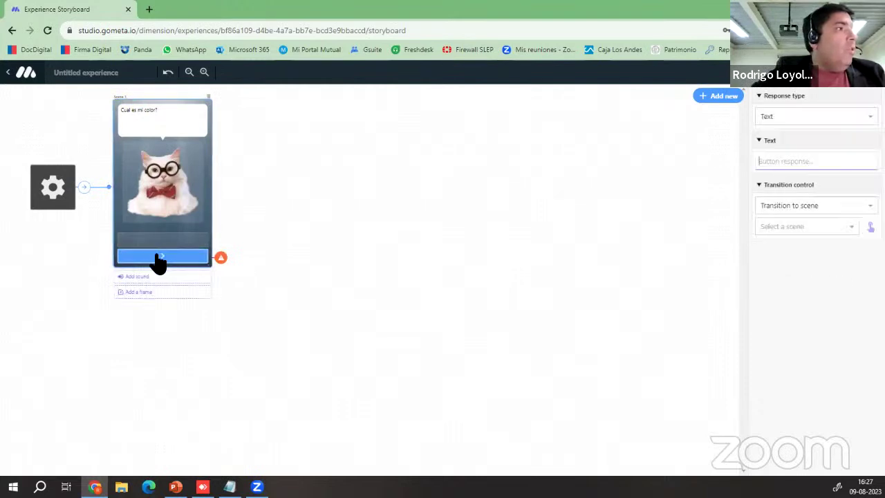
left_click(259, 235)
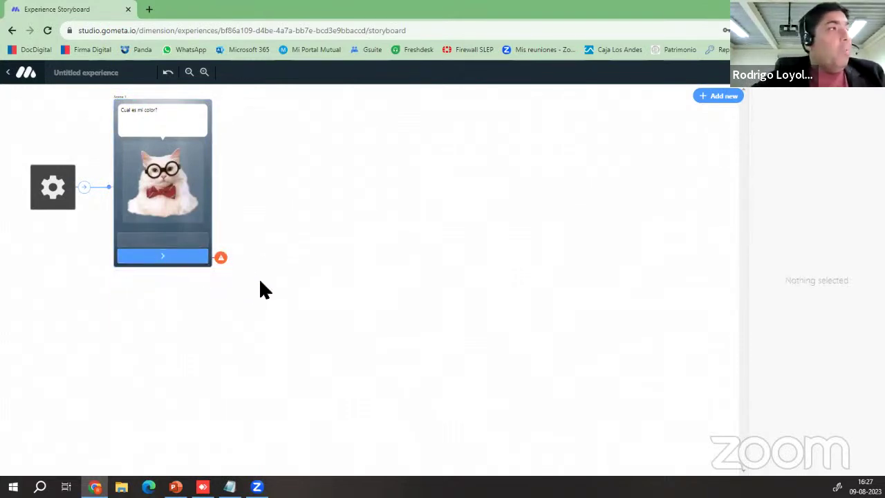
left_click(717, 97)
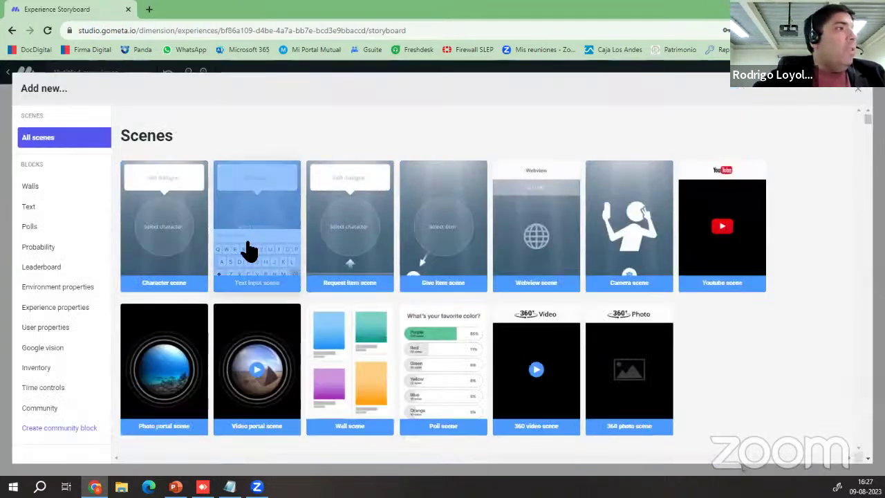
left_click(163, 239)
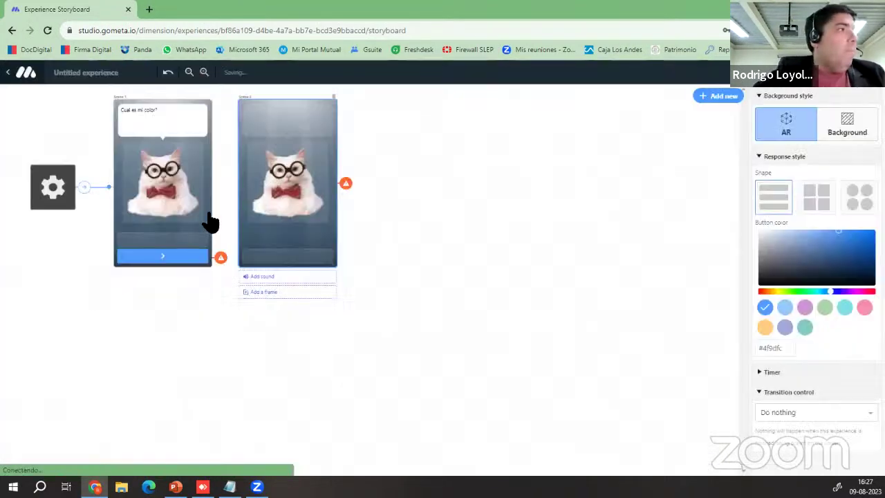
left_click_drag(288, 109, 429, 97)
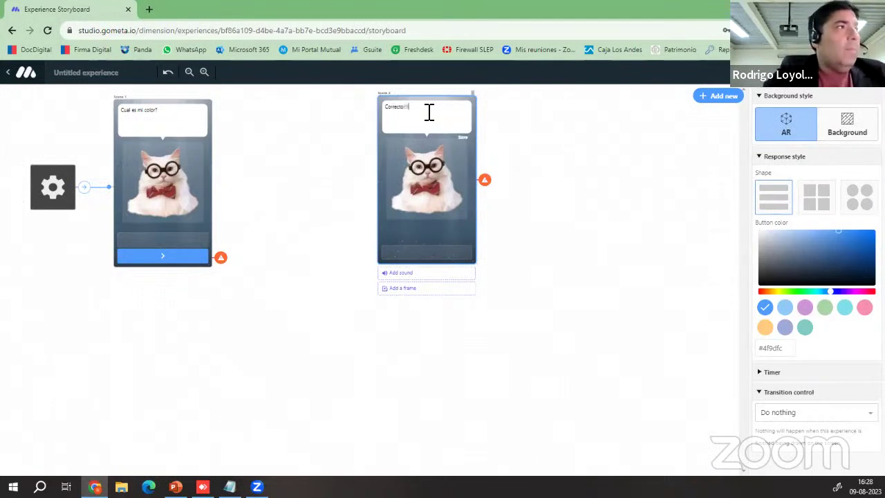
left_click(440, 221)
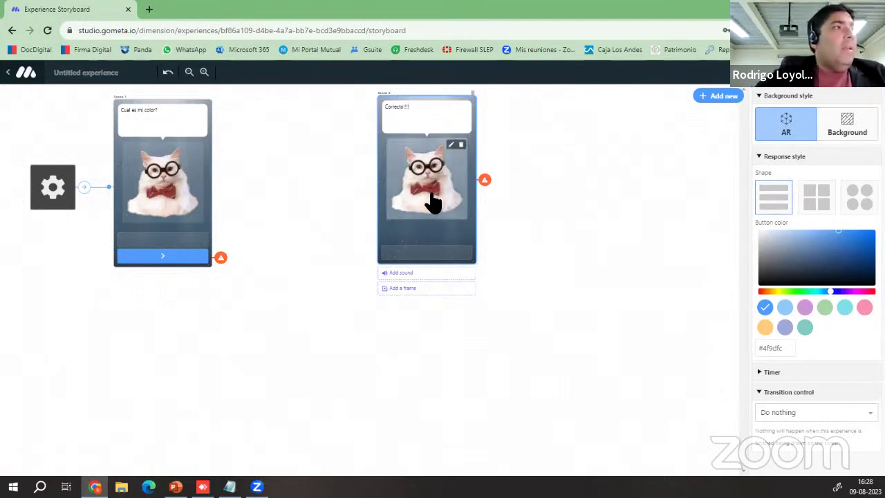
Step: Replace the "Correcto!!!" scene's cat with the thumbs-up smiley found by searching the 2D character library for "smile"
left_click(450, 145)
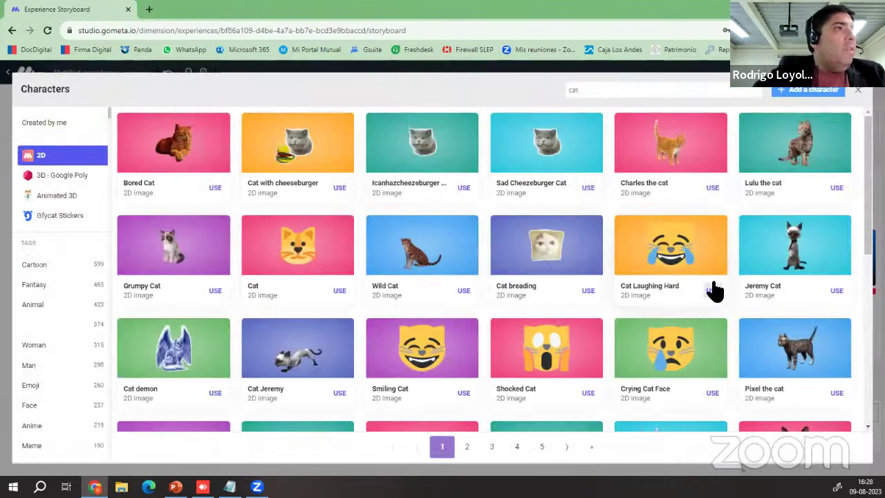
left_click(594, 91)
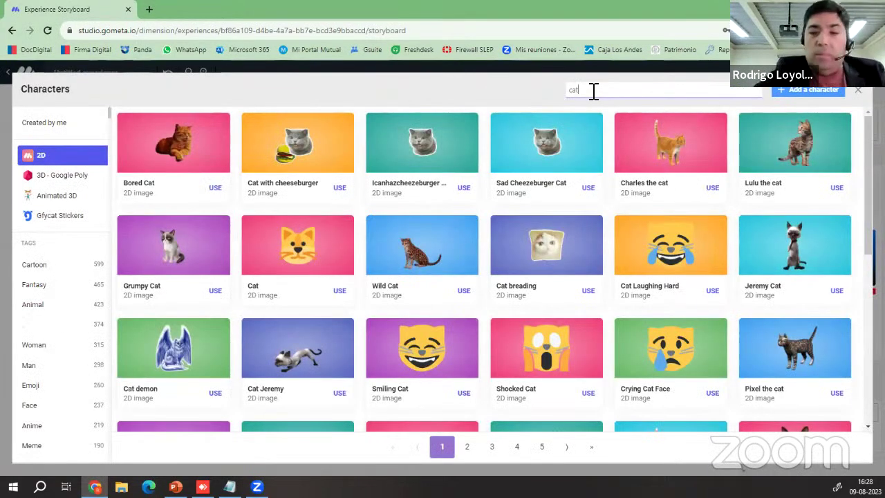
key("BackSpace")
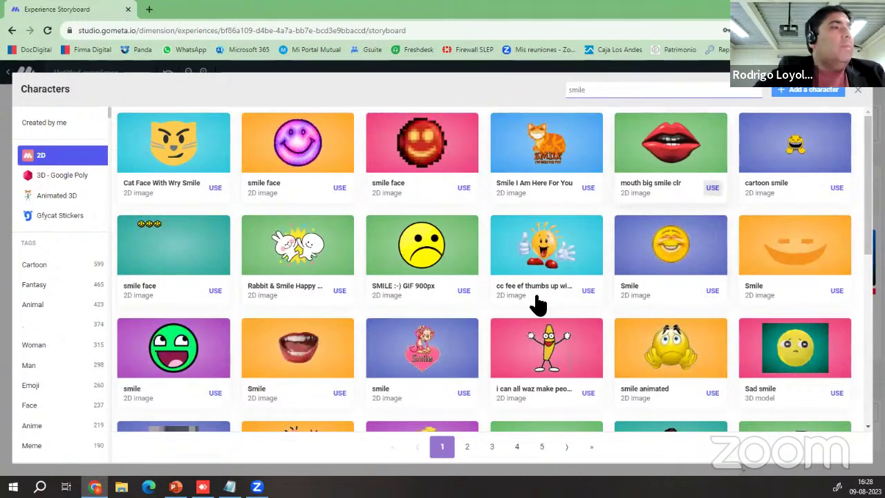
scroll(533, 318, "down", 2)
scroll(532, 320, "down", 2)
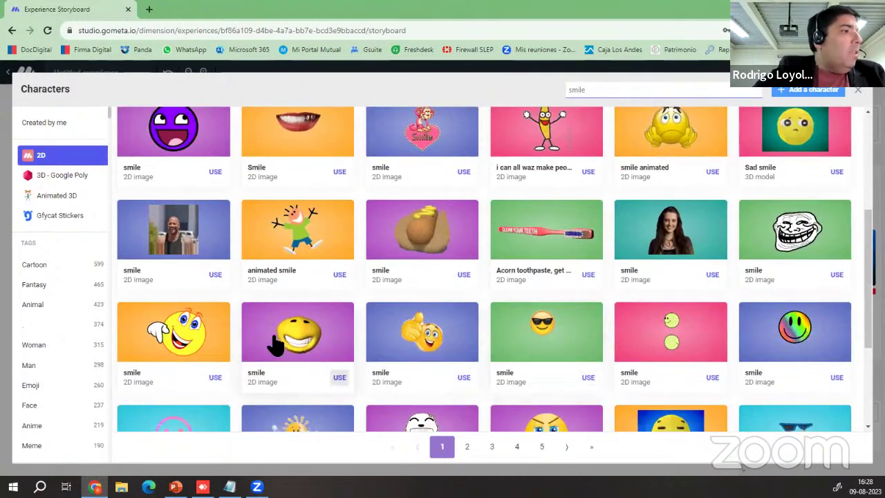
left_click(425, 334)
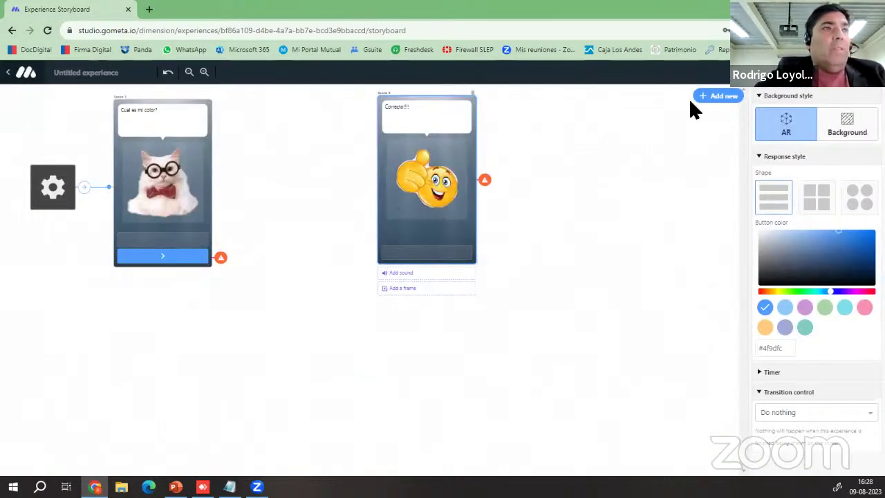
Step: Add a third character scene to the storyboard and place it directly below the "Correcto!!!" scene
left_click(723, 97)
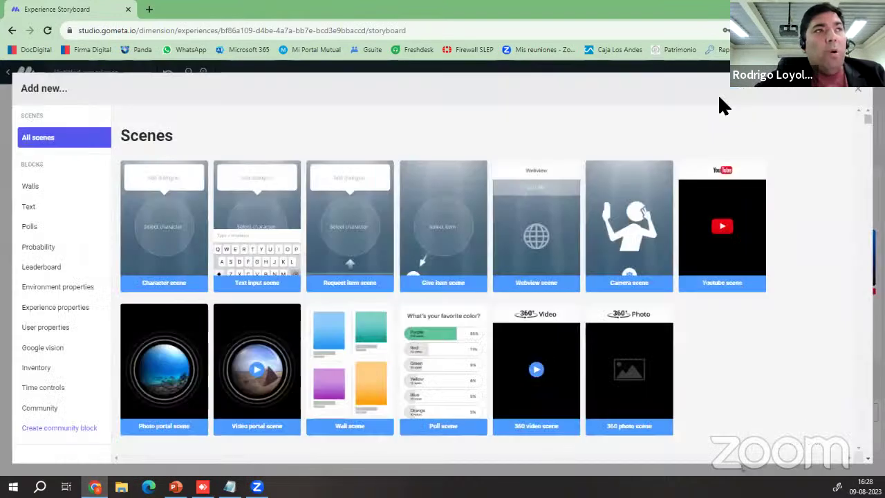
left_click(177, 222)
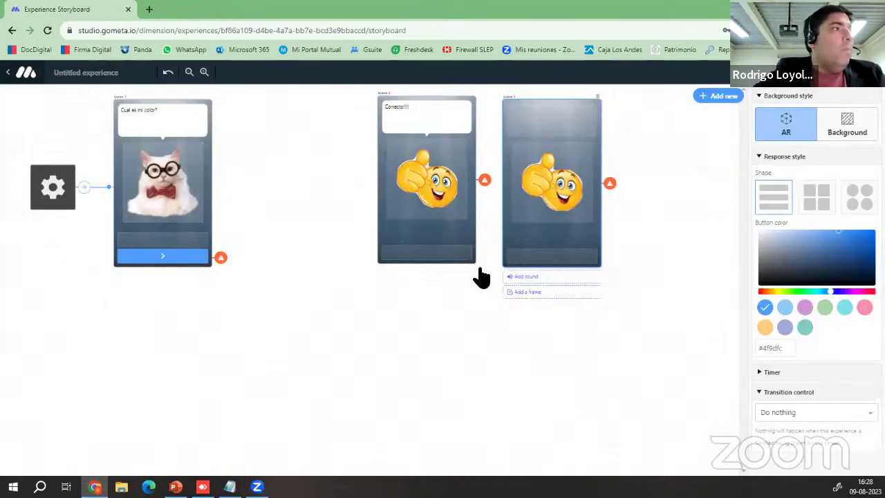
left_click_drag(553, 114, 429, 282)
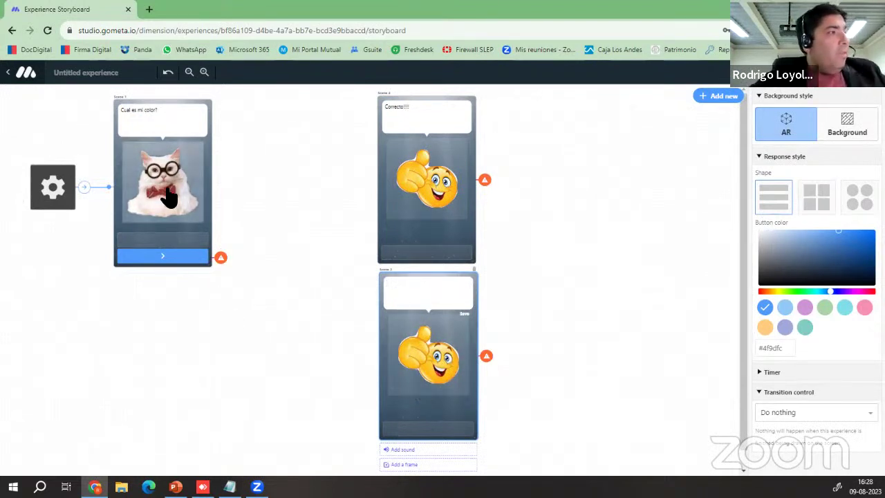
Step: Add four more unlabelled text response buttons to the cat question scene
left_click(158, 249)
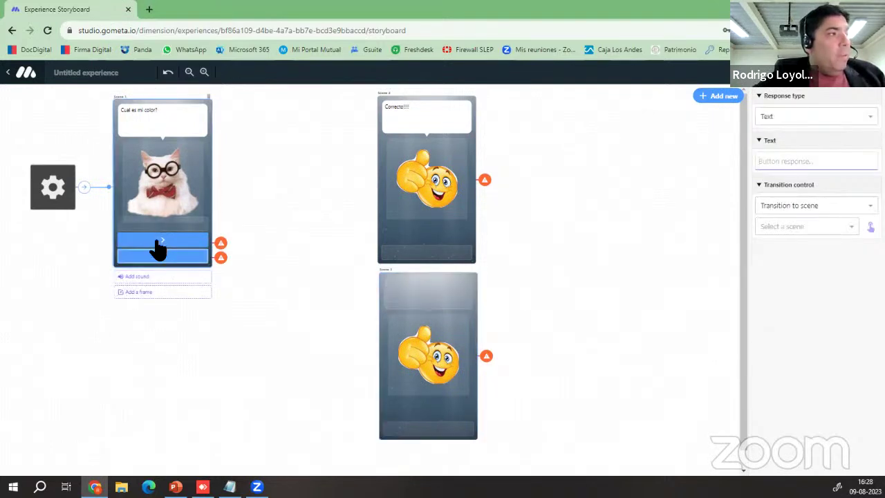
left_click(159, 238)
left_click(155, 226)
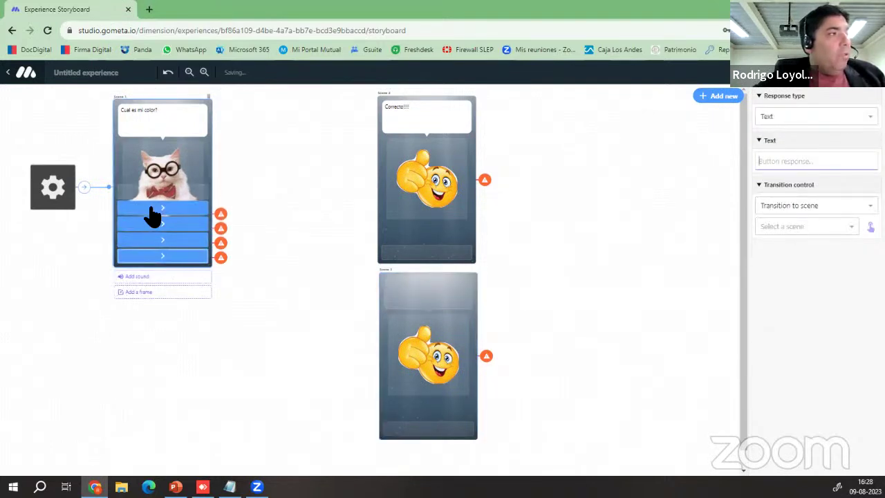
left_click(153, 209)
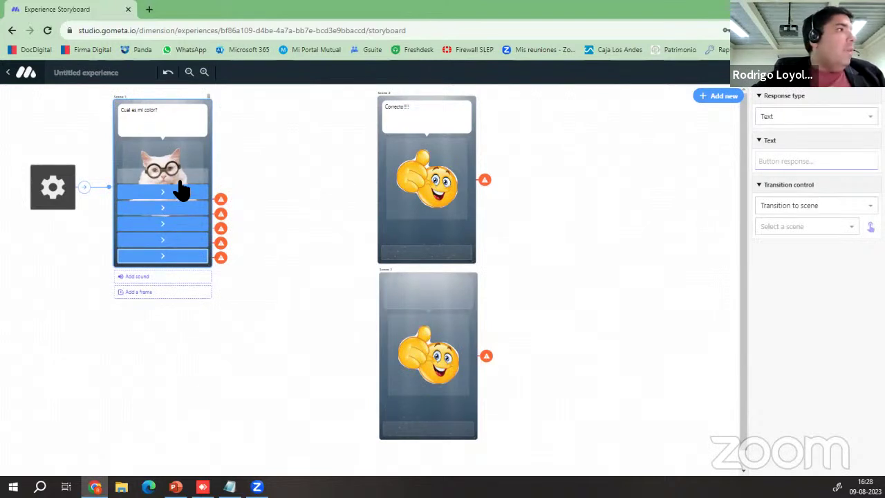
Step: Add a text response button labelled "salir" to the "Correcto!!!" scene
left_click(429, 257)
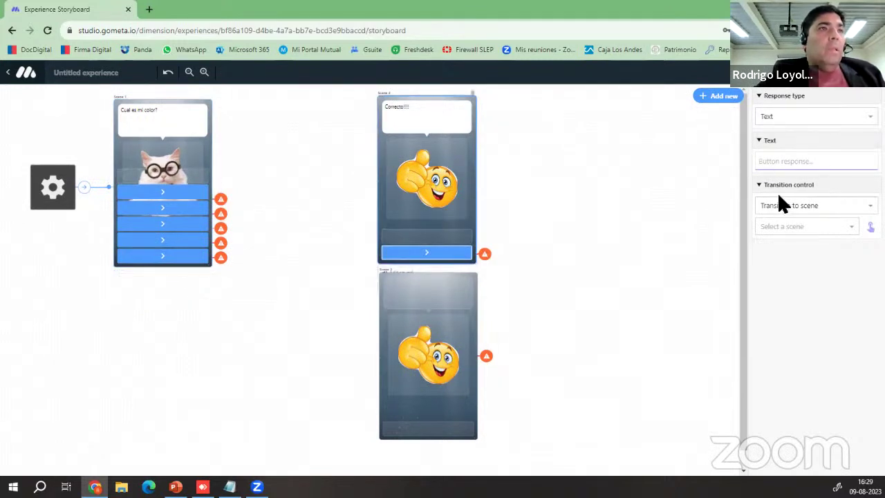
left_click(794, 160)
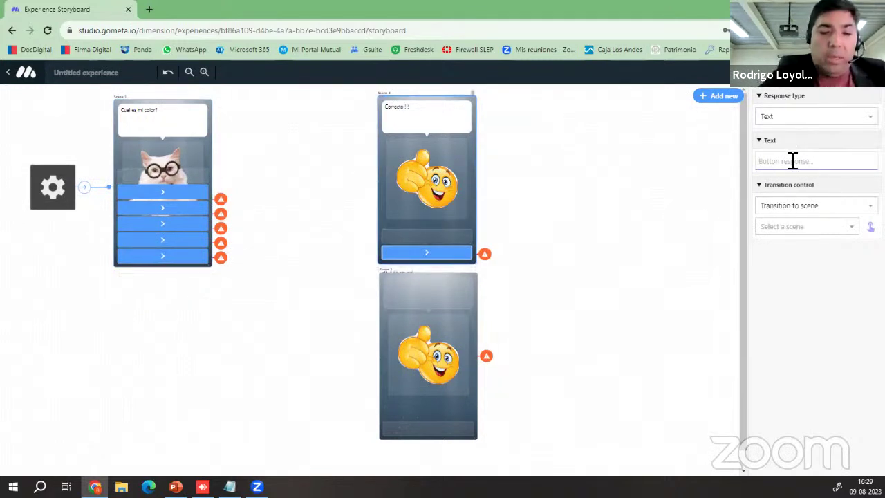
type("sa")
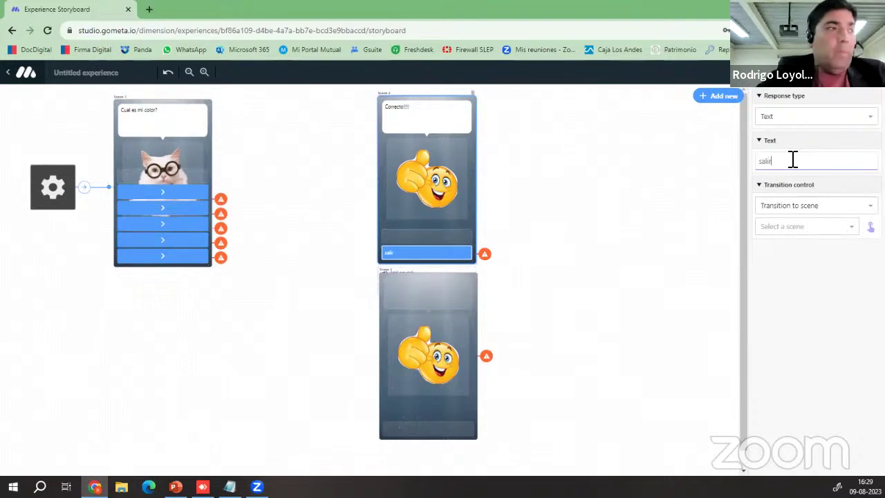
type("lir")
left_click(547, 292)
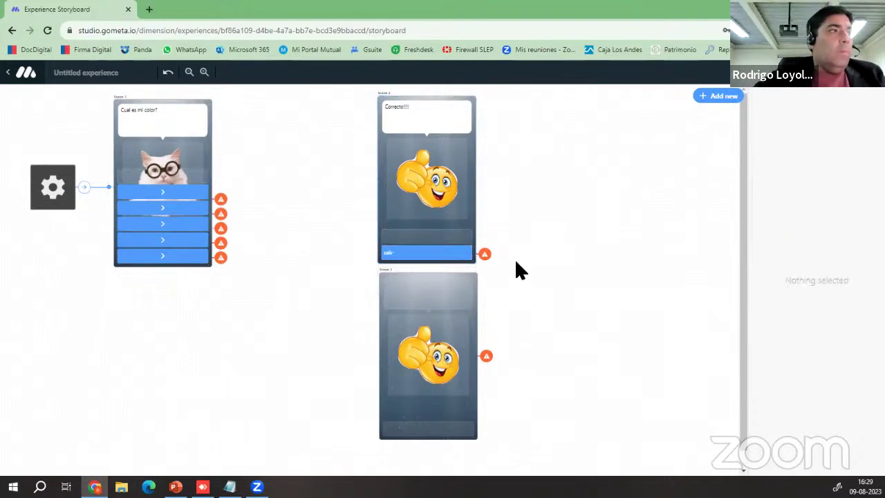
Step: Try the grid and list response shapes on the cat question scene, and settle on round buttons
left_click(384, 205)
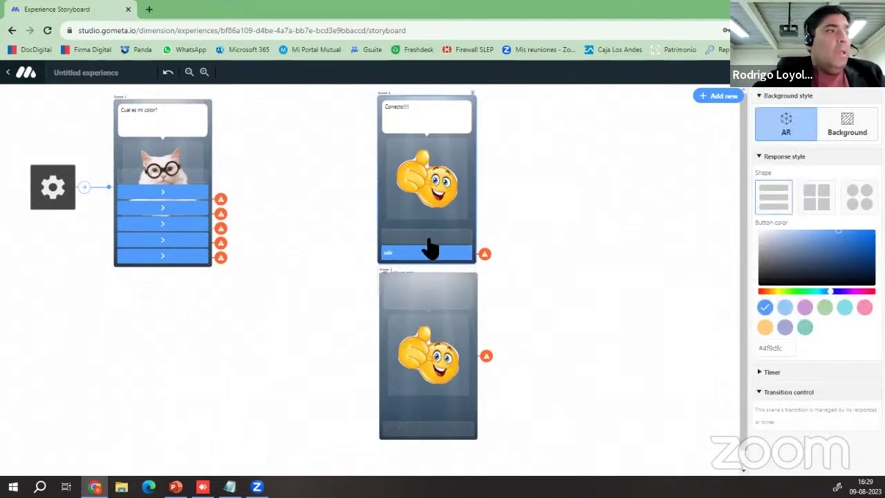
left_click(202, 158)
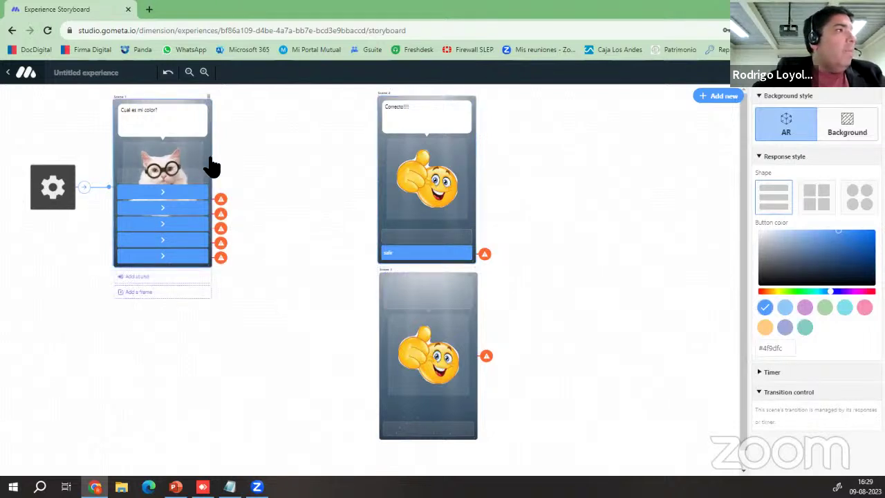
left_click(821, 197)
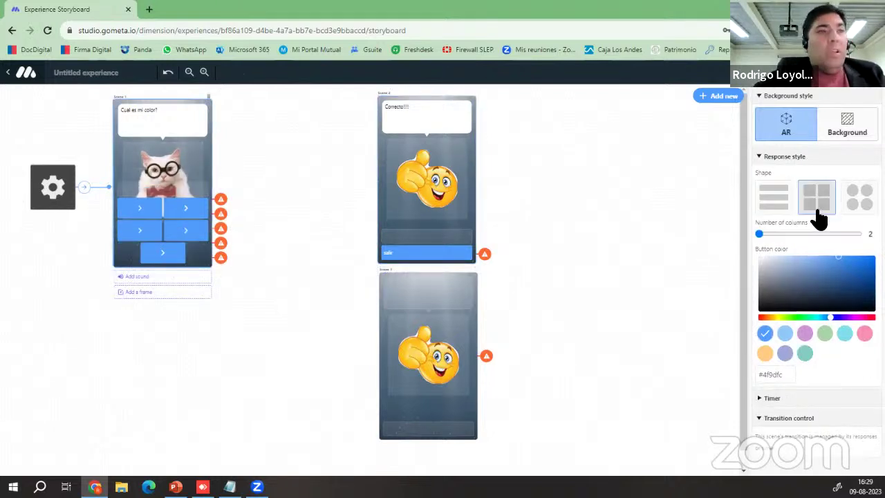
left_click(769, 198)
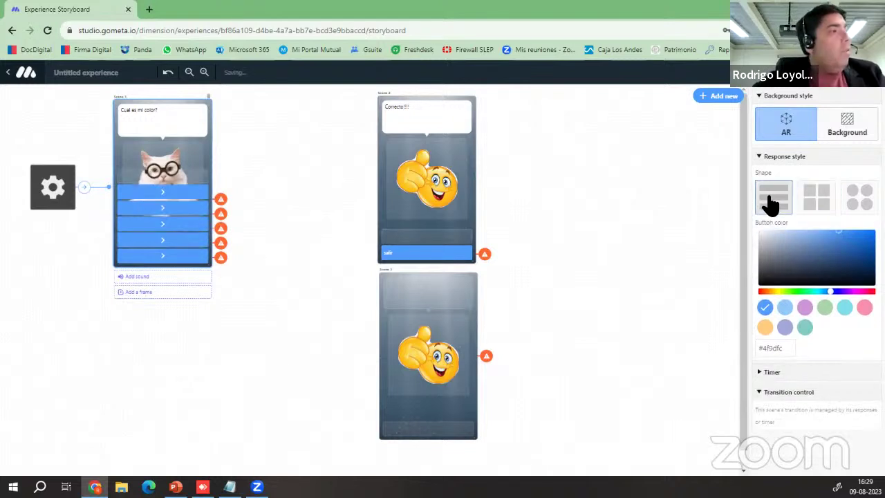
left_click(856, 207)
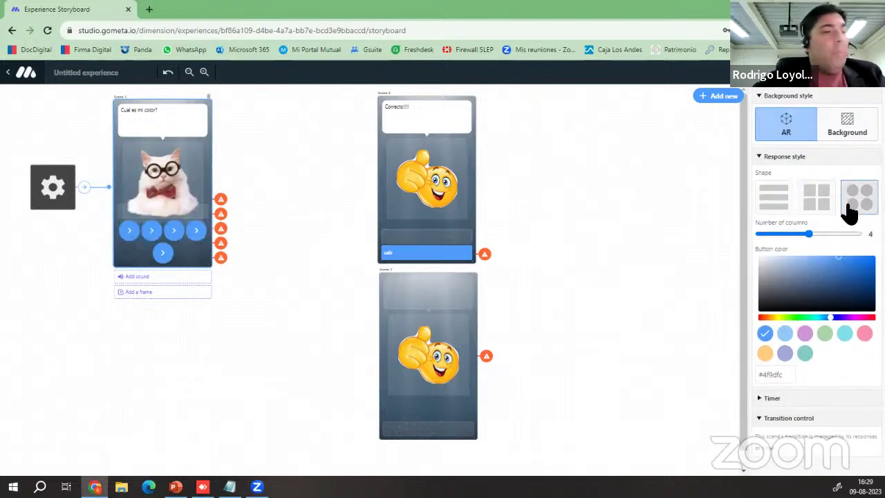
Step: Label the first round response button of the cat question scene "Consulta"
left_click(135, 235)
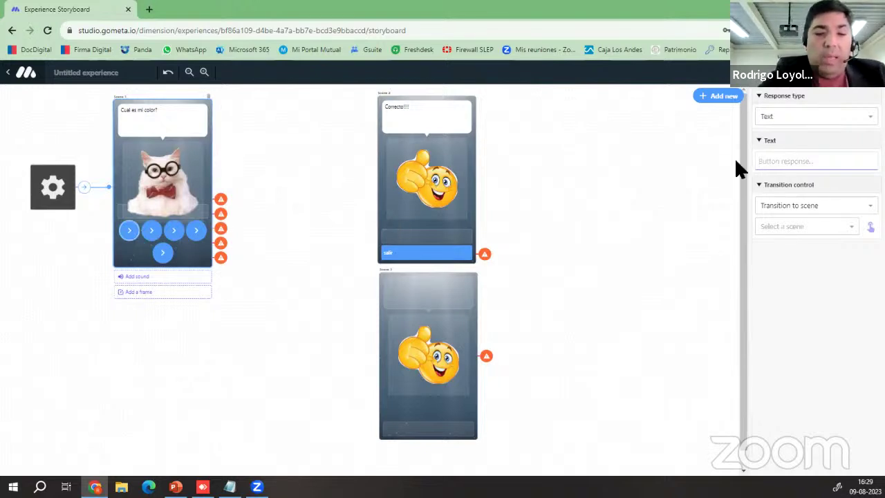
type("entrar")
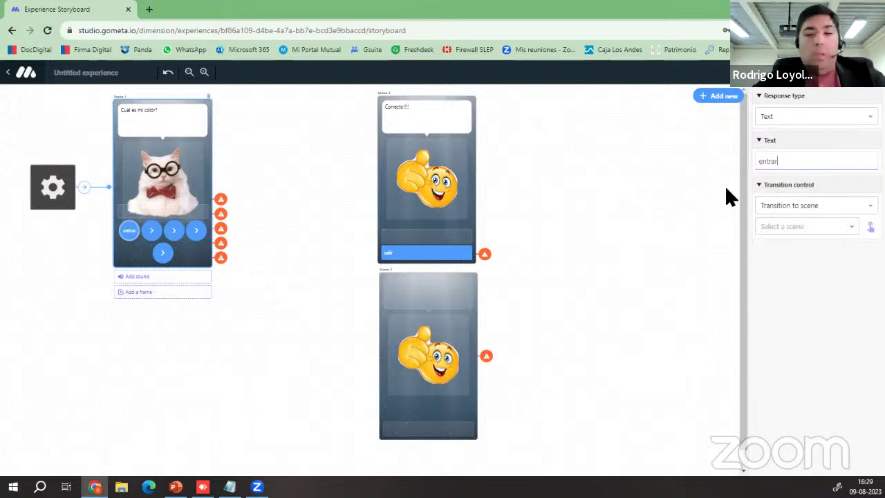
key("BackSpace")
key("BackSpace")
key("BackSpace")
key("BackSpace")
key("BackSpace")
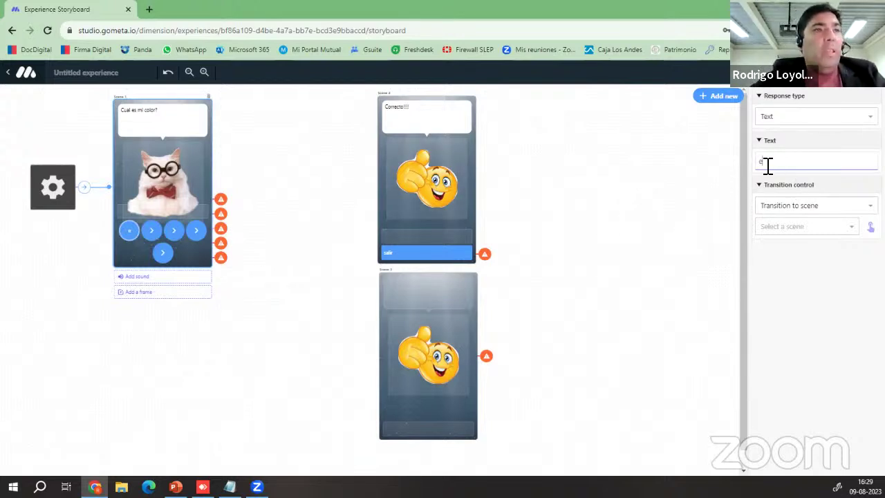
key("BackSpace")
type("Co")
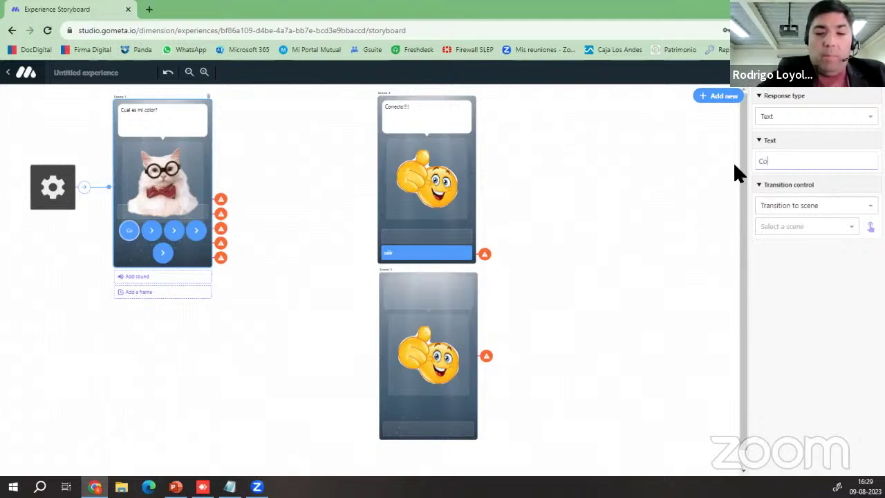
type("nsulta")
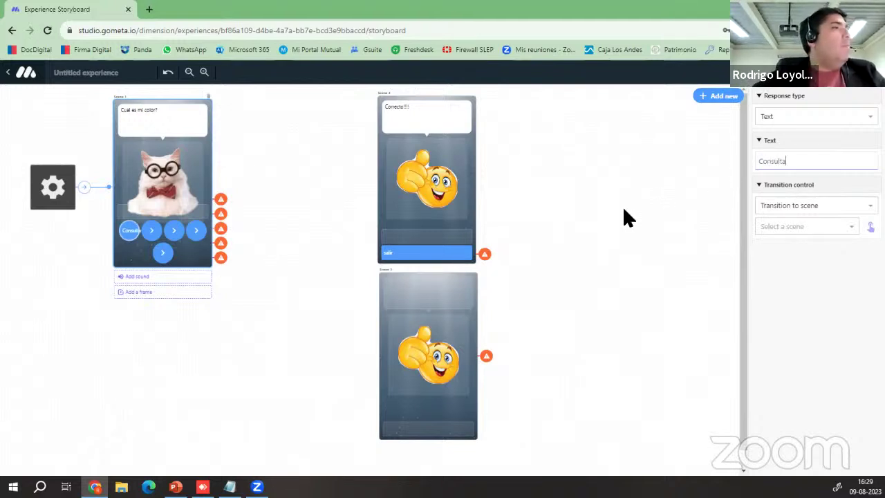
left_click(296, 271)
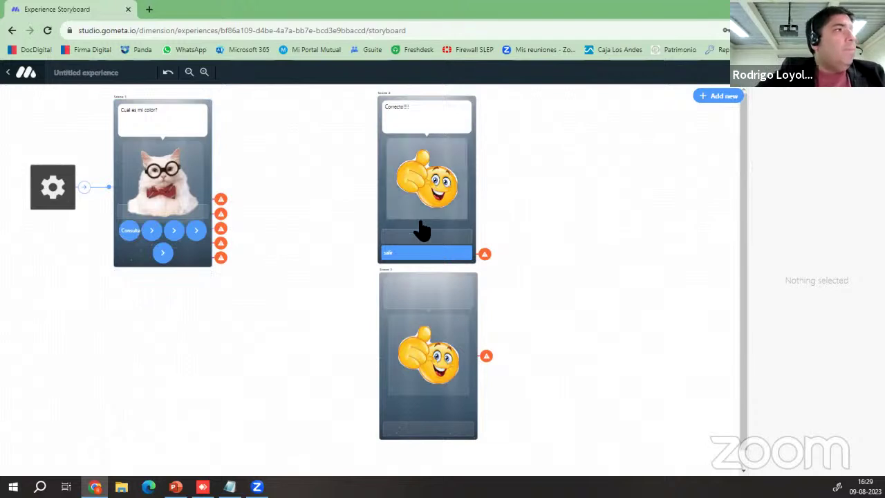
Step: Set the third scene's dialogue to "Incorrecto!!!"
left_click(422, 294)
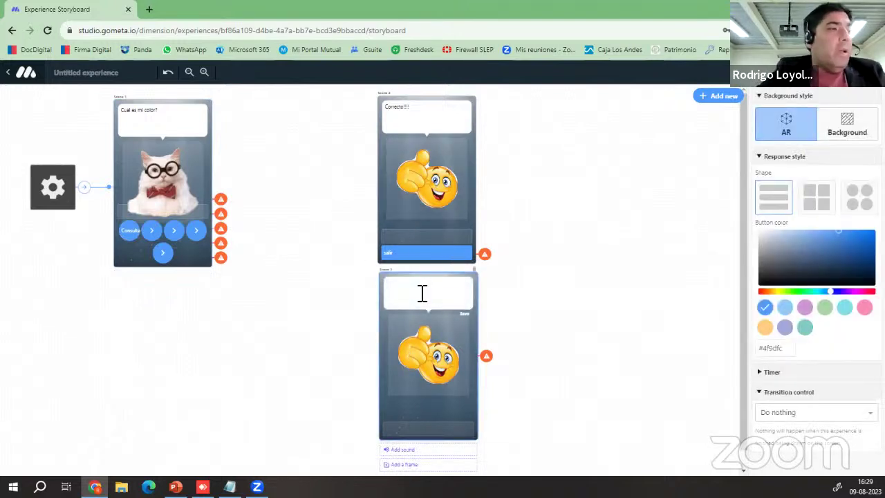
left_click(422, 293)
type("Inco")
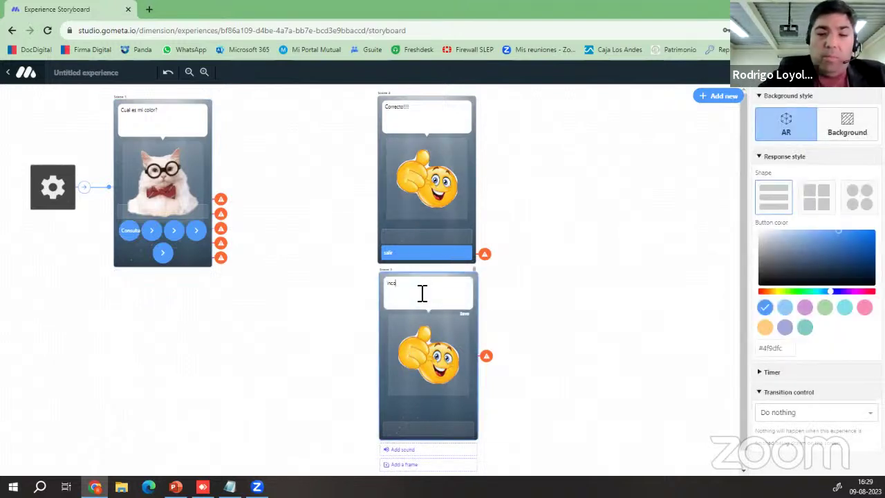
type("rrecto!!!")
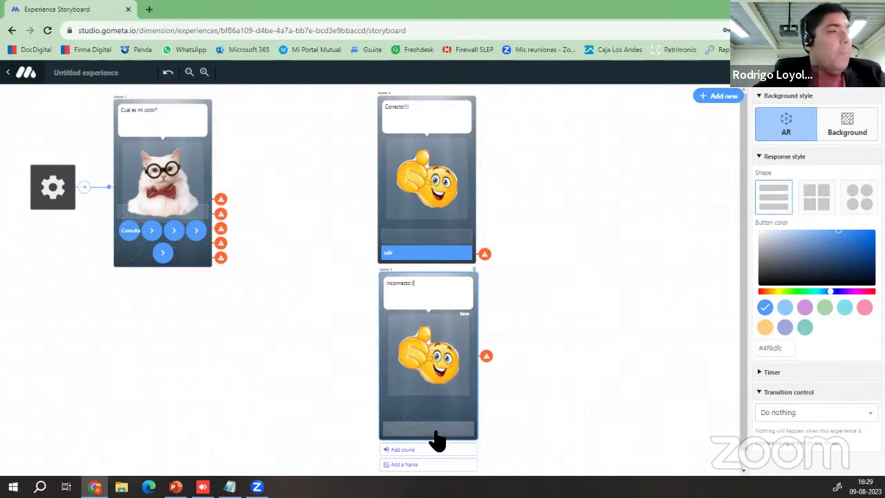
Step: Replace the character of the "Incorrecto!!!" scene with the sad 2D image "smile animated"
left_click(454, 321)
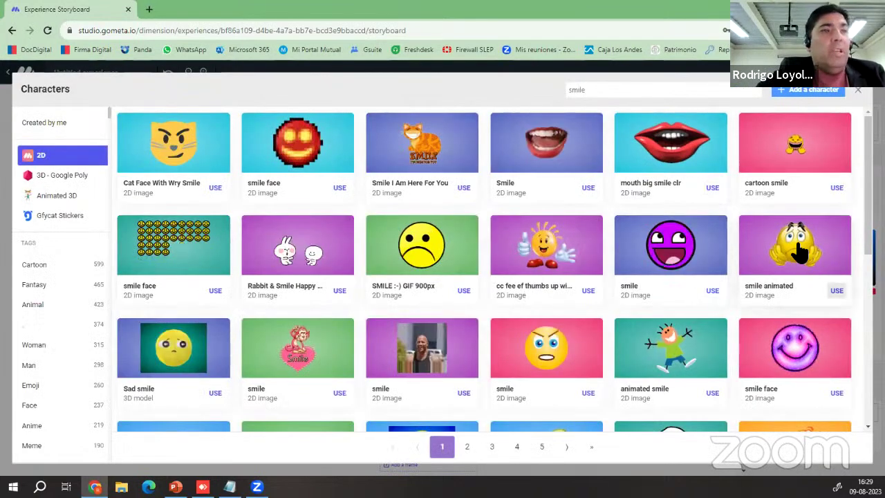
left_click(800, 254)
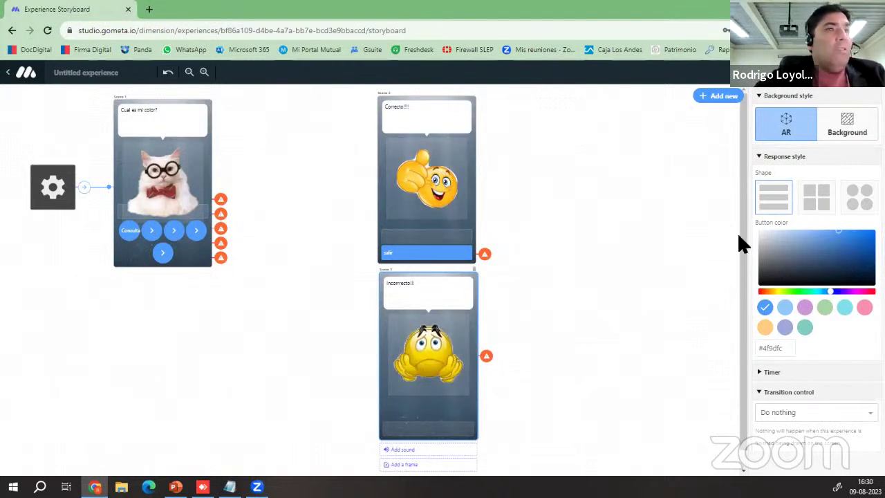
Step: Replace the cat question scene by deleting it and placing a new text input scene between the start block and the "Correcto!!!" scene
left_click(173, 111)
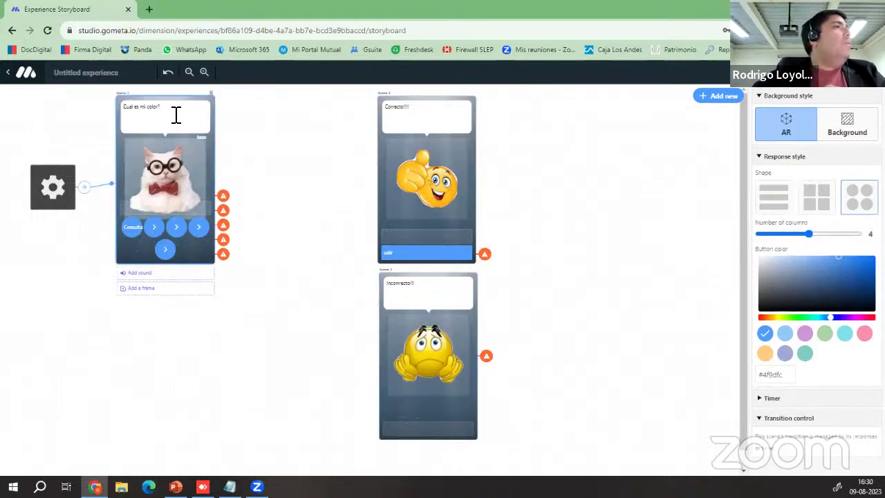
left_click(211, 92)
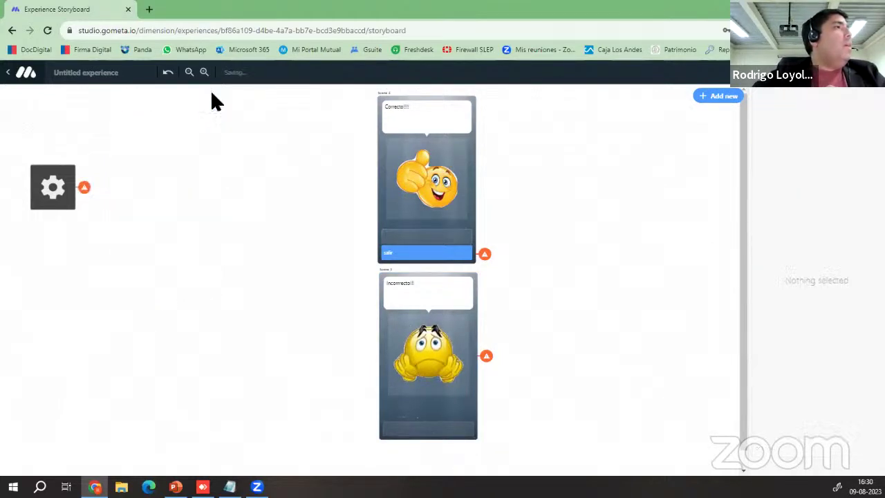
left_click(716, 97)
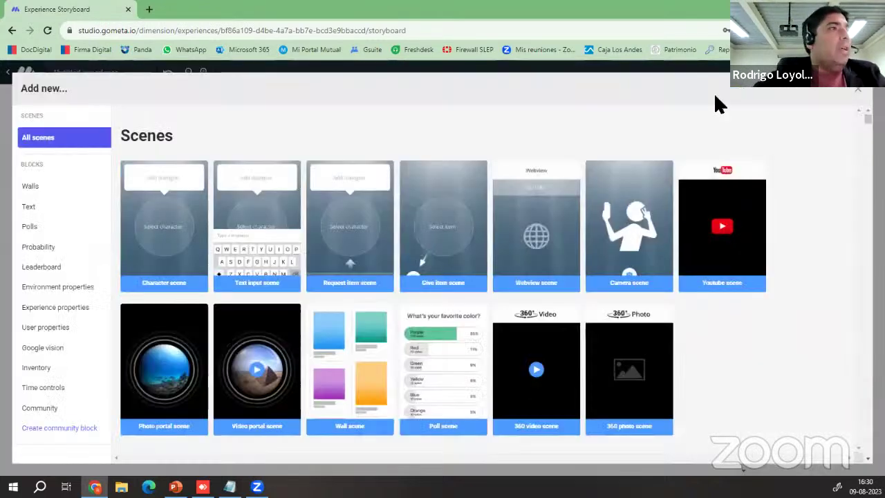
left_click(282, 206)
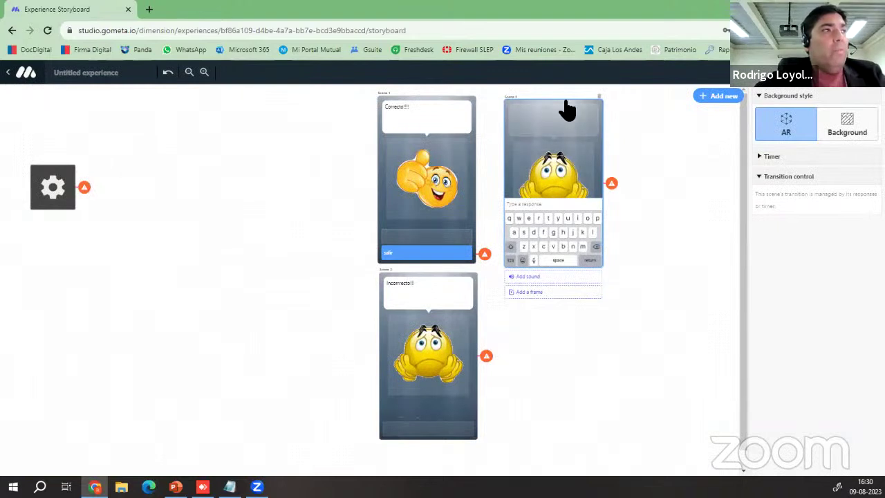
left_click_drag(567, 111, 221, 112)
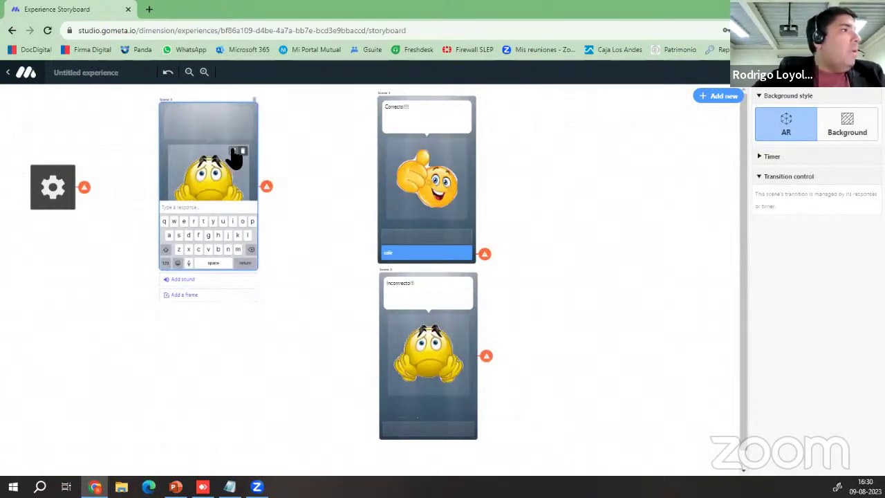
Step: Search the 2D characters for "cat" and assign "Smart Cat" to the text input scene
left_click(236, 152)
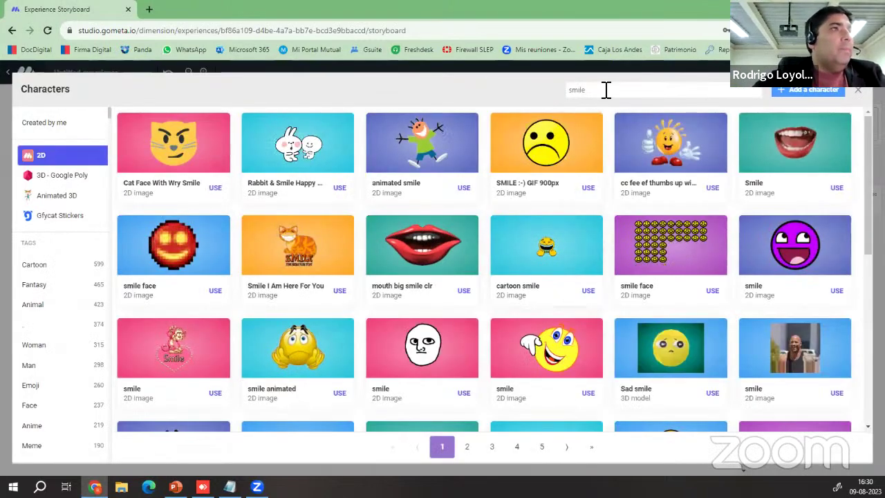
left_click_drag(607, 90, 546, 78)
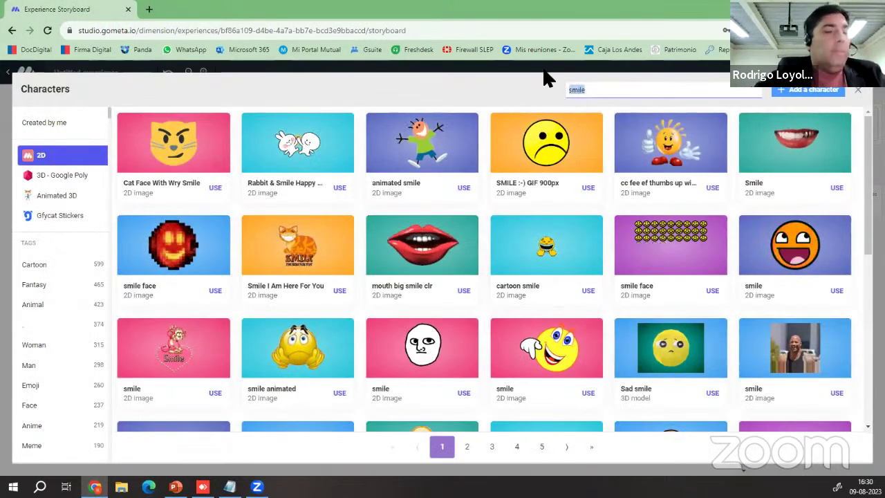
type("cat")
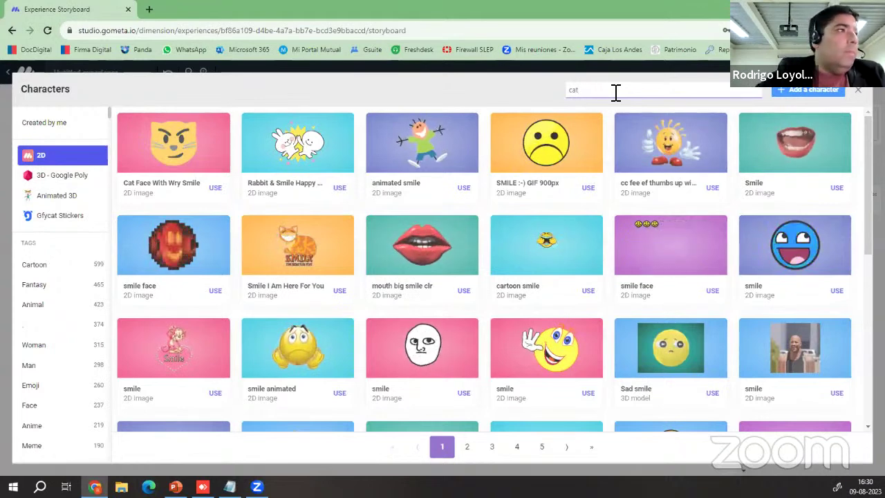
key("Return")
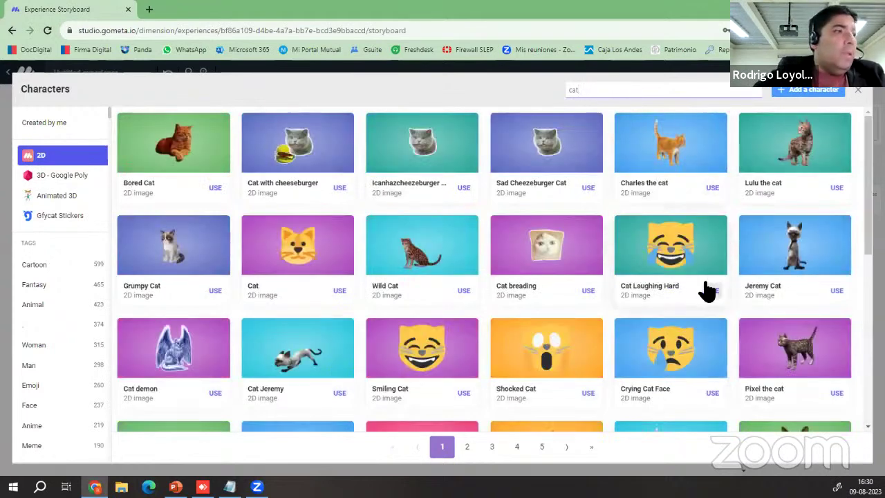
scroll(702, 294, "down", 4)
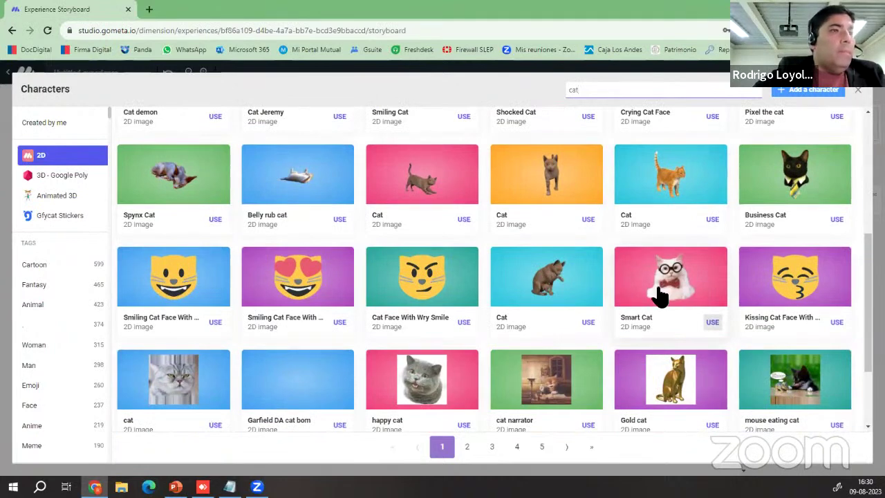
left_click(656, 299)
Step: Set the text input scene's dialogue to "Cual es mi color!!!"
left_click(190, 129)
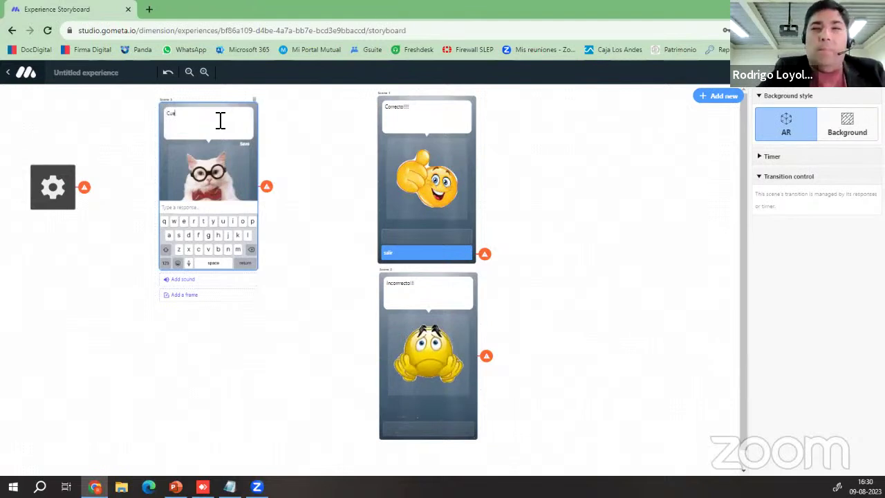
type("Cual")
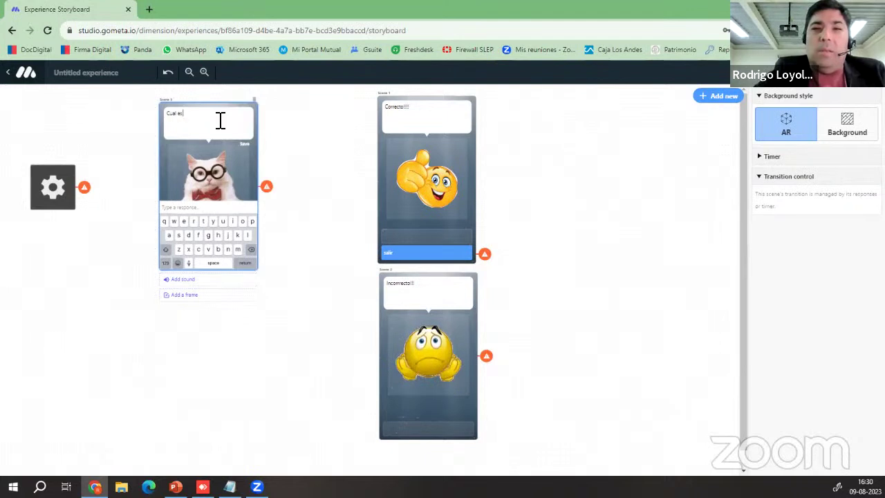
type(" es")
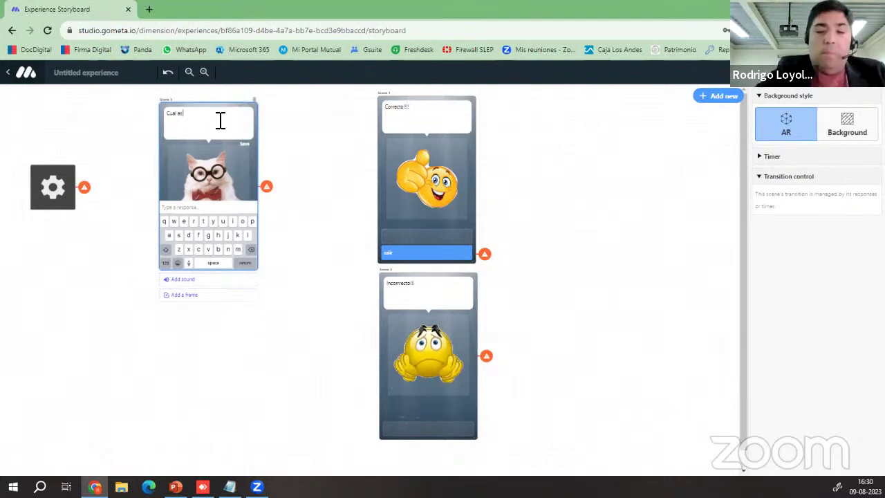
type(" mi color!!!")
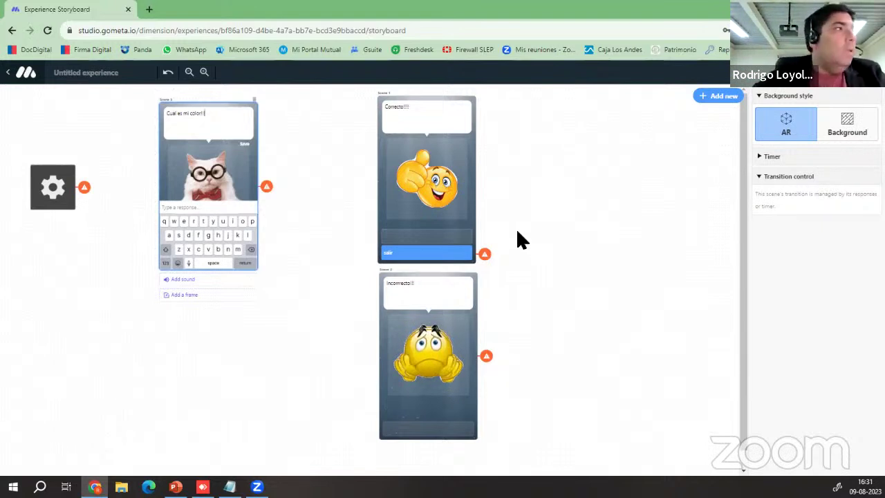
left_click(270, 301)
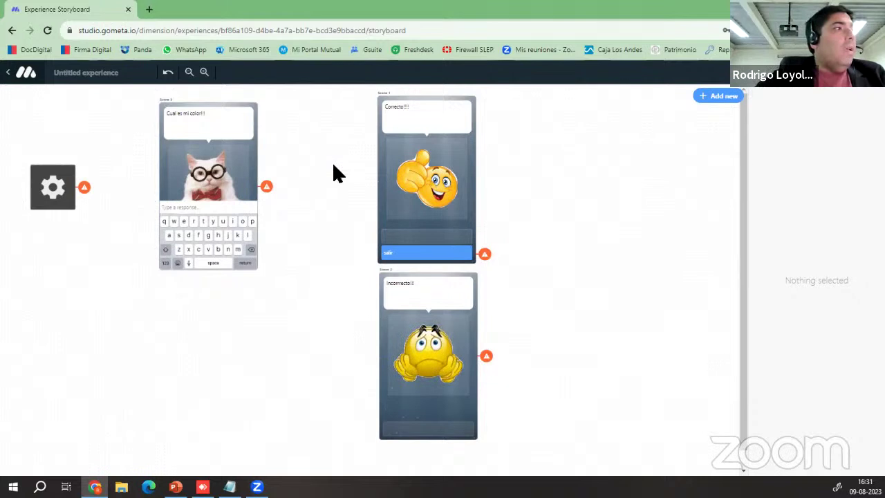
Step: Add a Check Text Response block and place it between the cat text input scene and the "Correcto!!!" scene
left_click(467, 165)
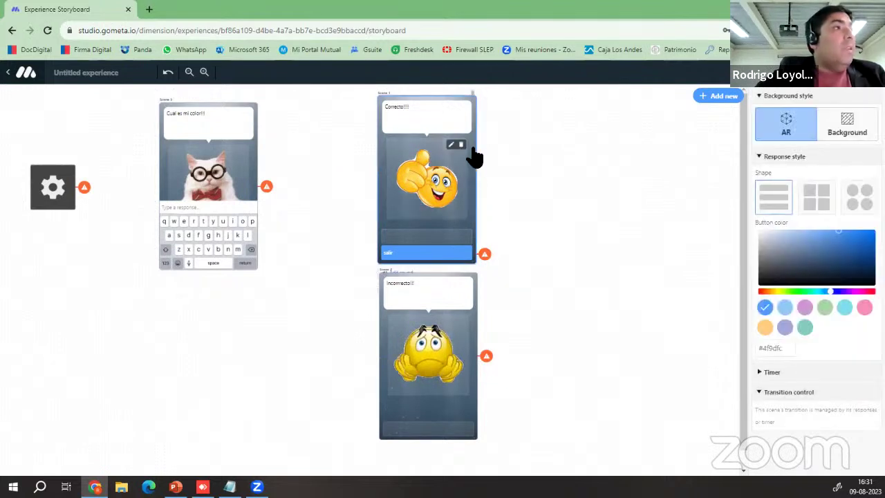
left_click(717, 97)
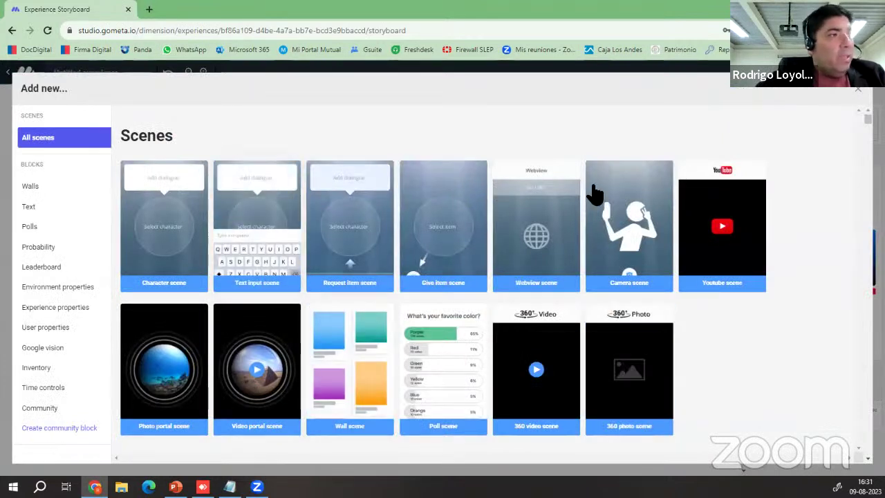
left_click(39, 213)
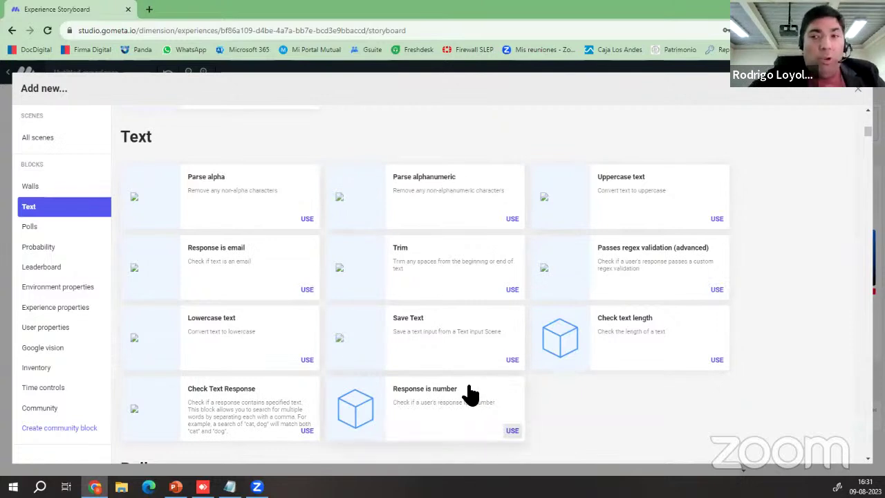
left_click(306, 430)
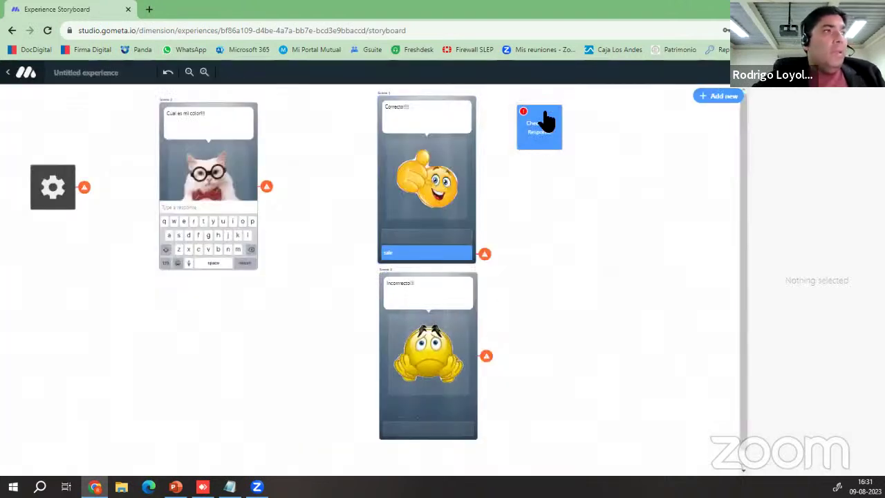
left_click_drag(547, 121, 330, 166)
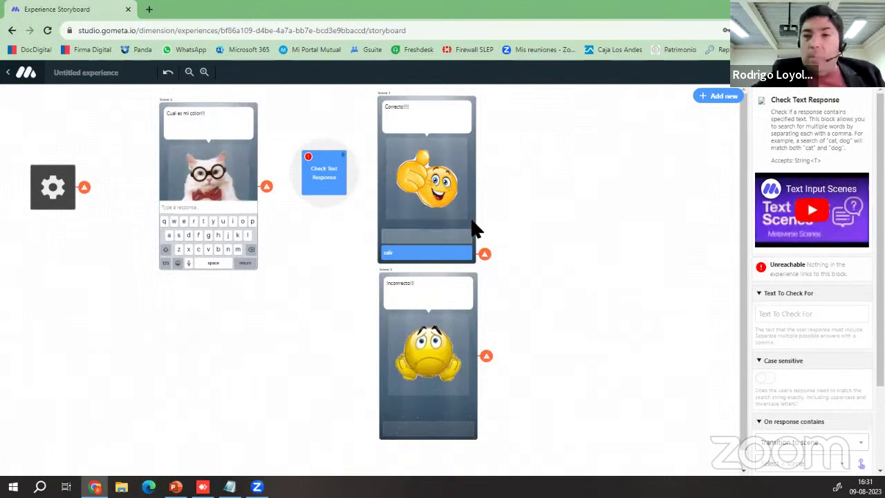
Step: Set the text to check for in the Check Text Response block to "blanco, rojo"
left_click(328, 171)
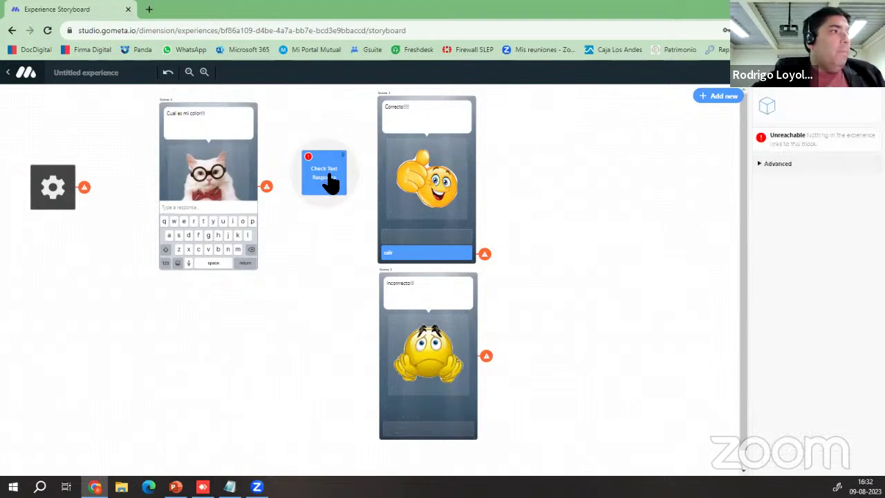
left_click(797, 314)
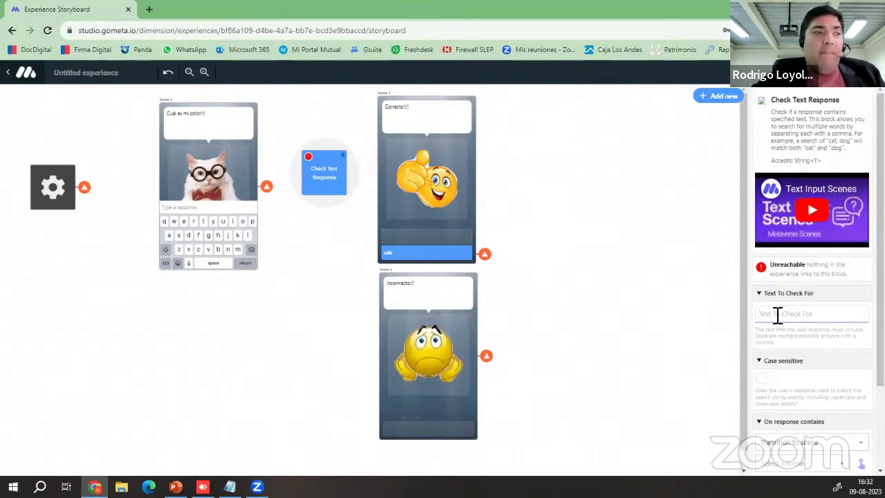
left_click(778, 315)
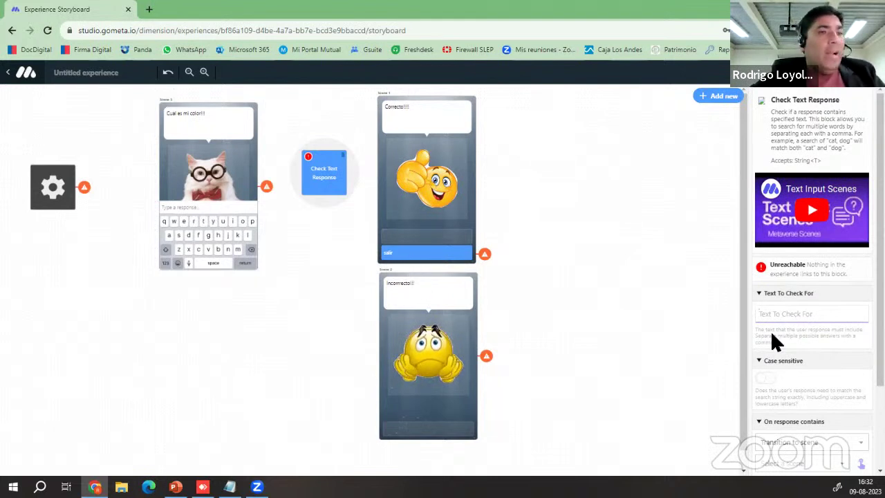
type("b")
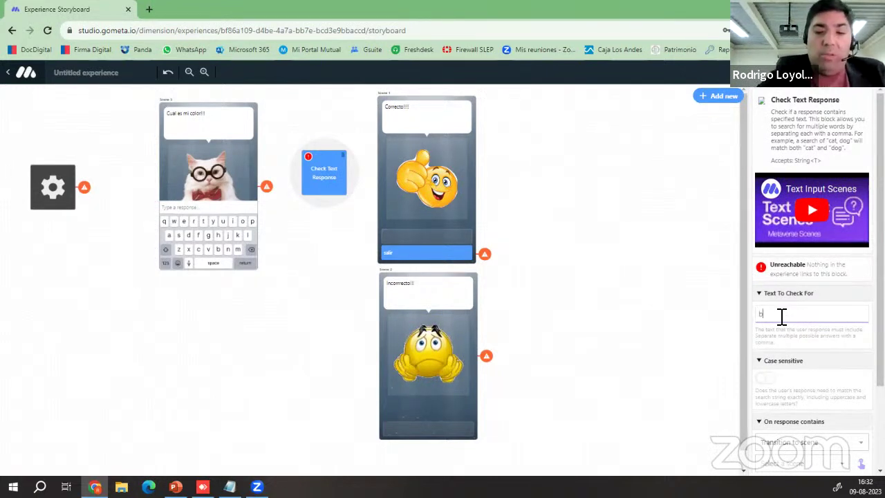
type("lanco")
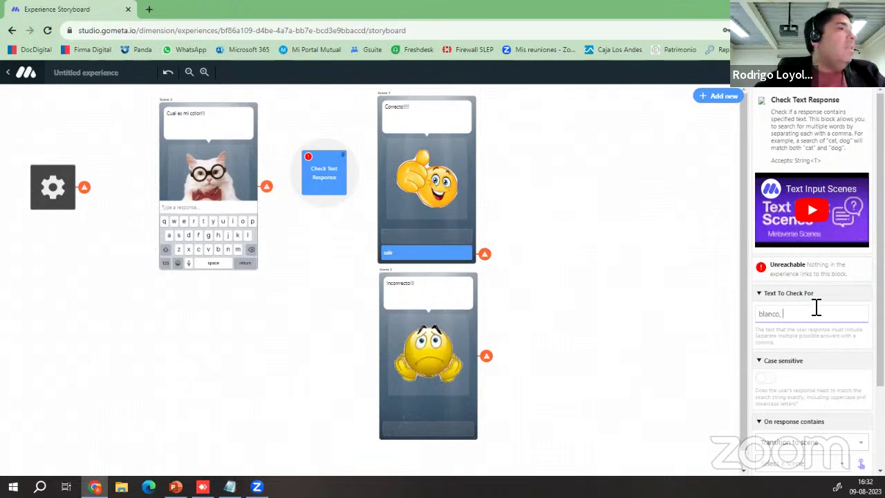
type(", r")
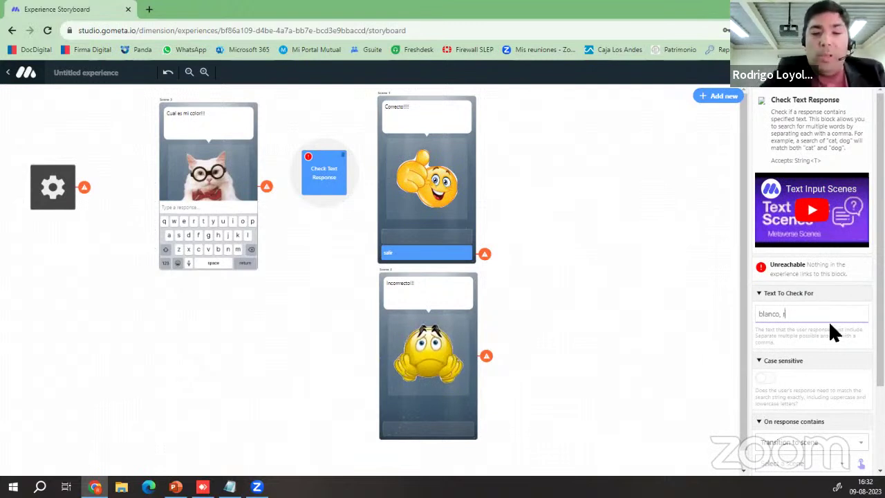
type("ojo")
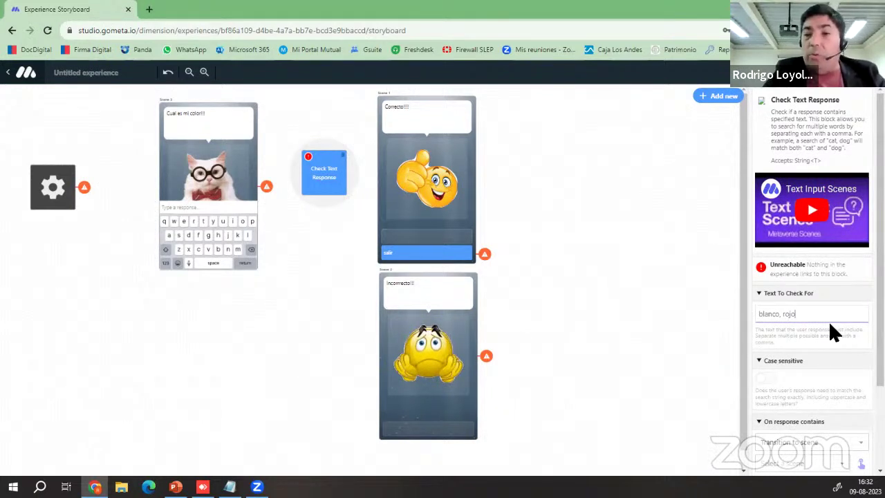
Step: Make the Check Text Response block transition to Scene 1 when the response contains the text and to Scene 2 when it does not
scroll(831, 327, "down", 3)
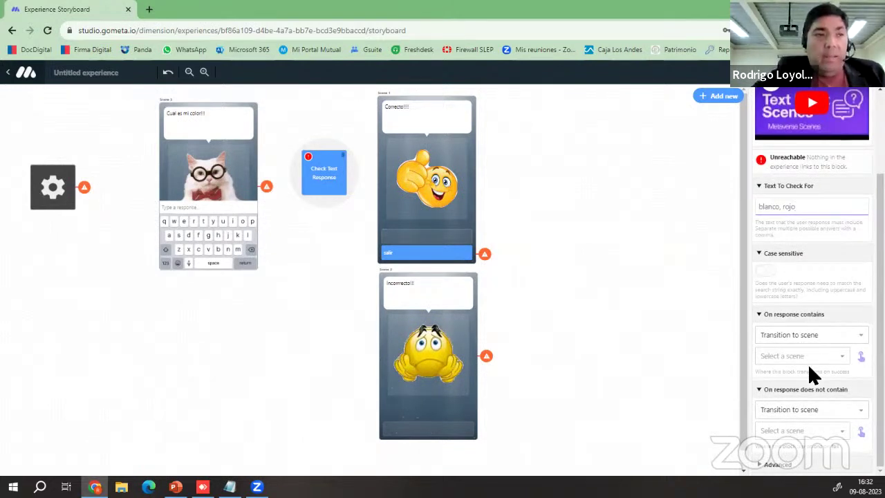
left_click(808, 356)
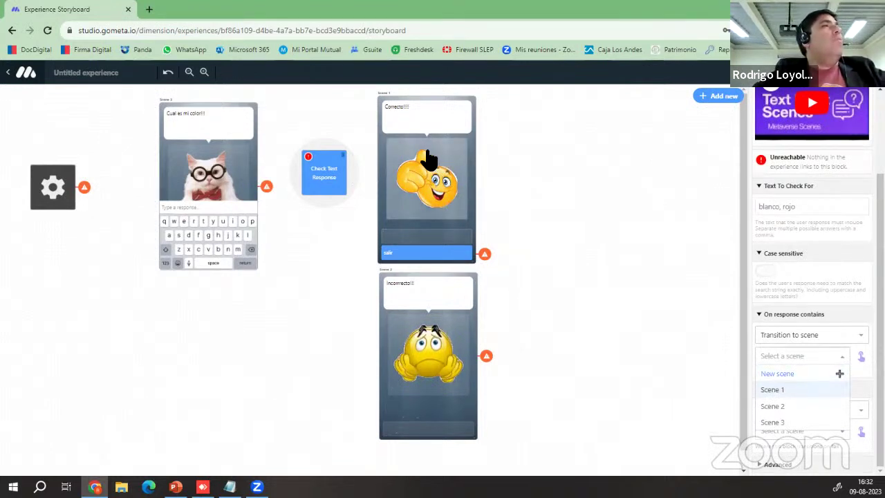
left_click(788, 392)
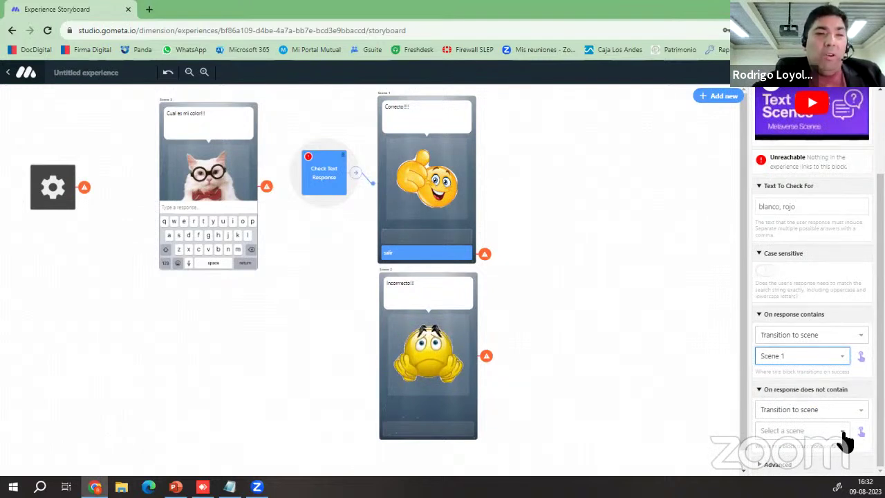
left_click(842, 431)
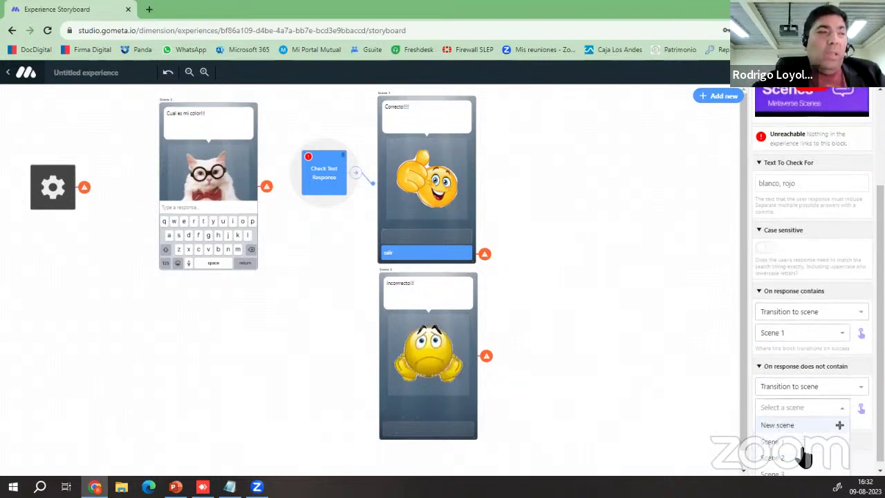
left_click(789, 451)
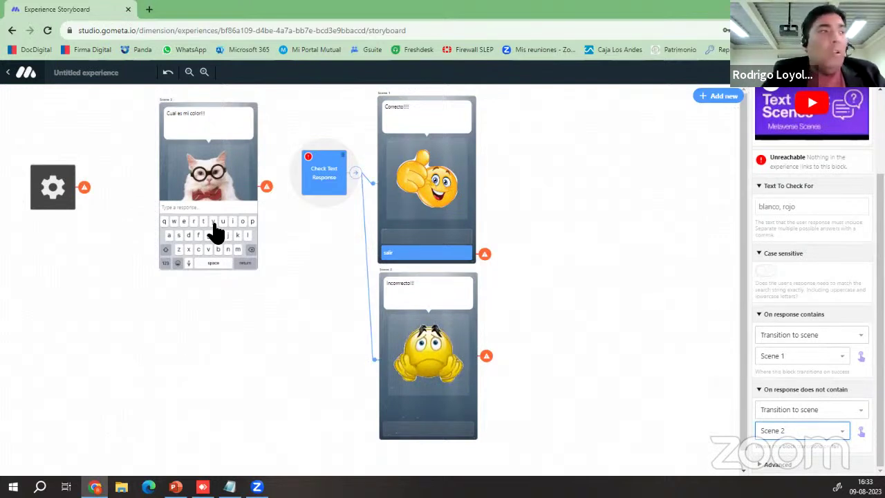
scroll(813, 277, "up", 1)
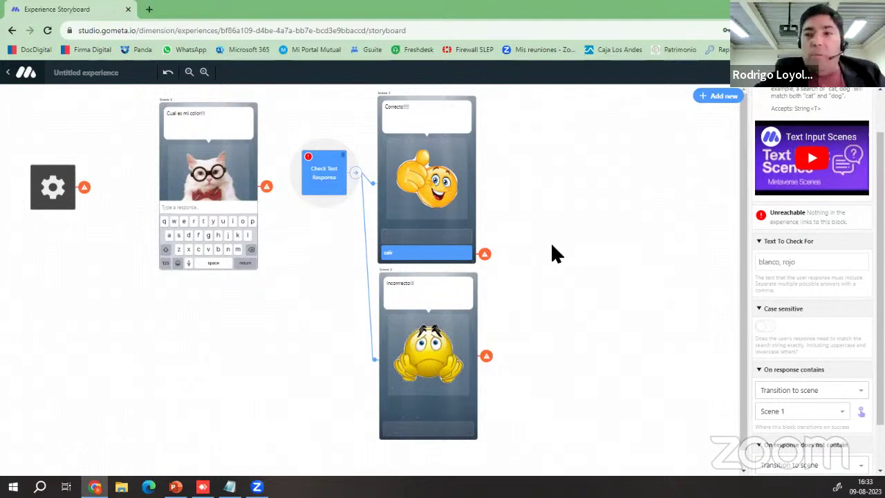
Step: Delete the "Correcto" and "Incorrecto" character scenes and the Check Text Response block, keeping only the cat text input scene
left_click(545, 182)
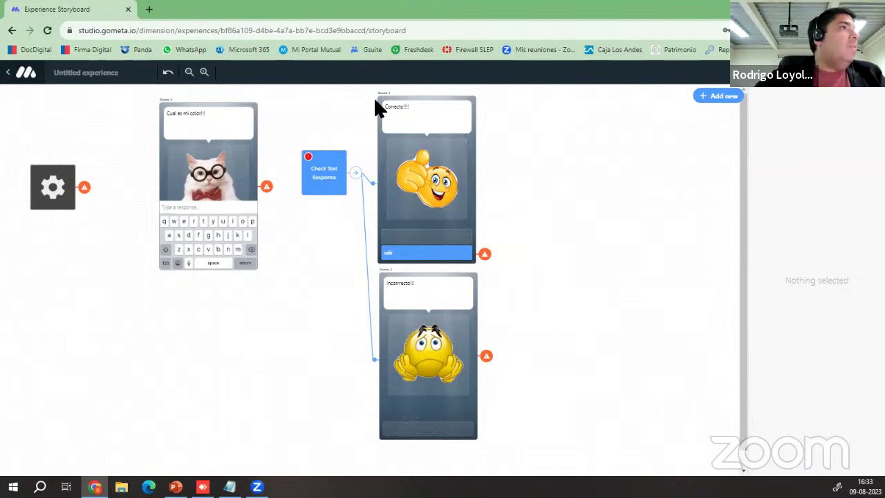
left_click(382, 155)
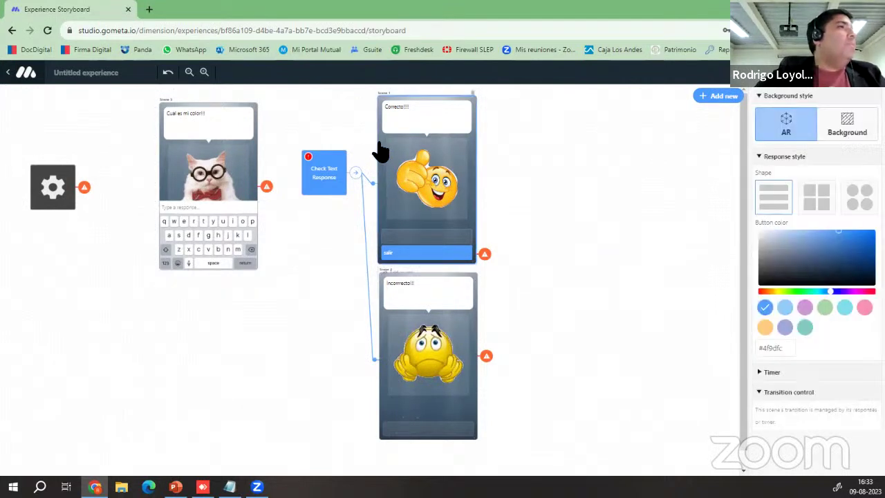
left_click(474, 101)
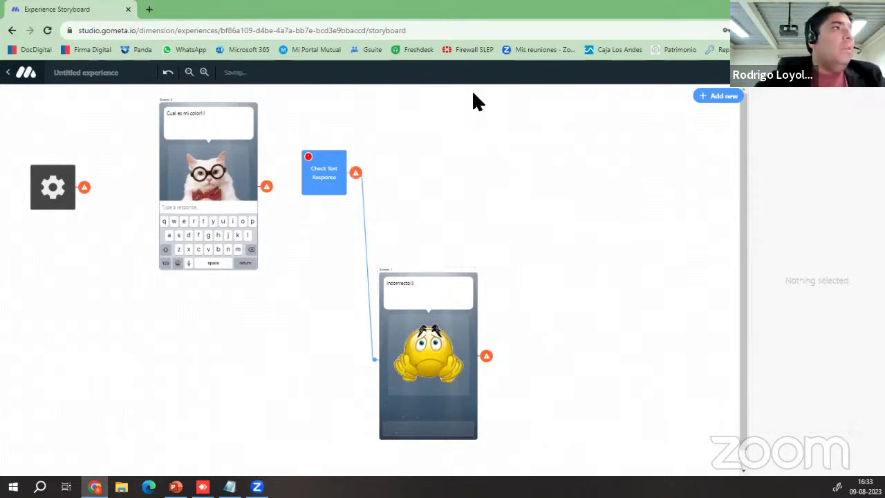
left_click(476, 292)
left_click(475, 270)
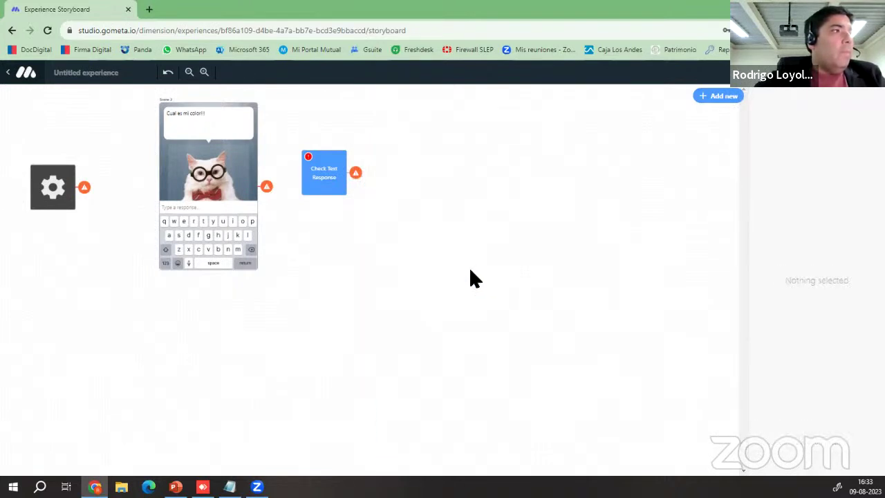
left_click(344, 159)
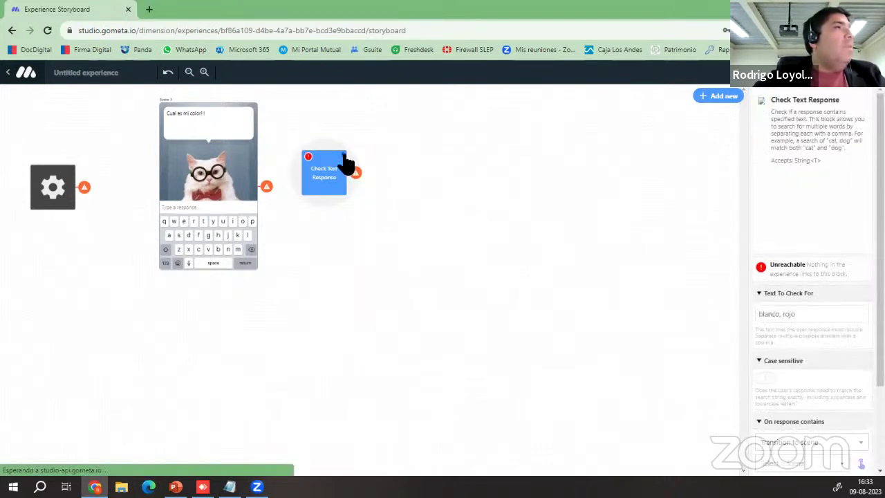
key("Delete")
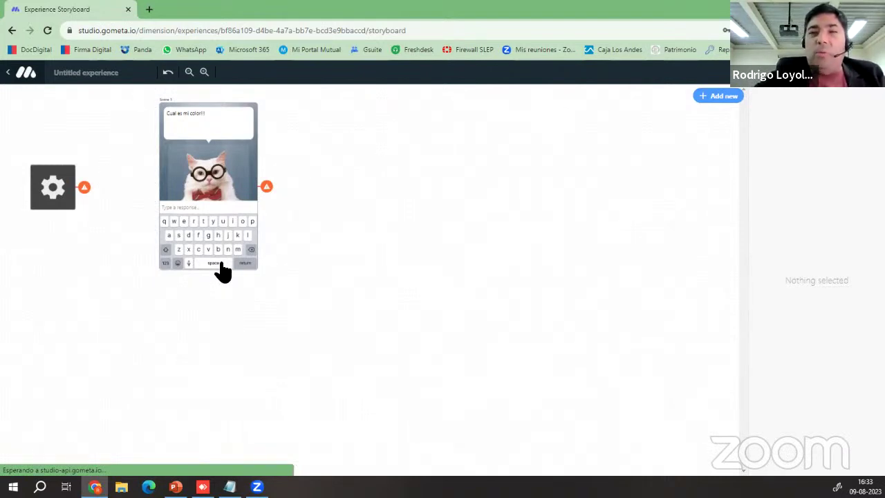
left_click(720, 96)
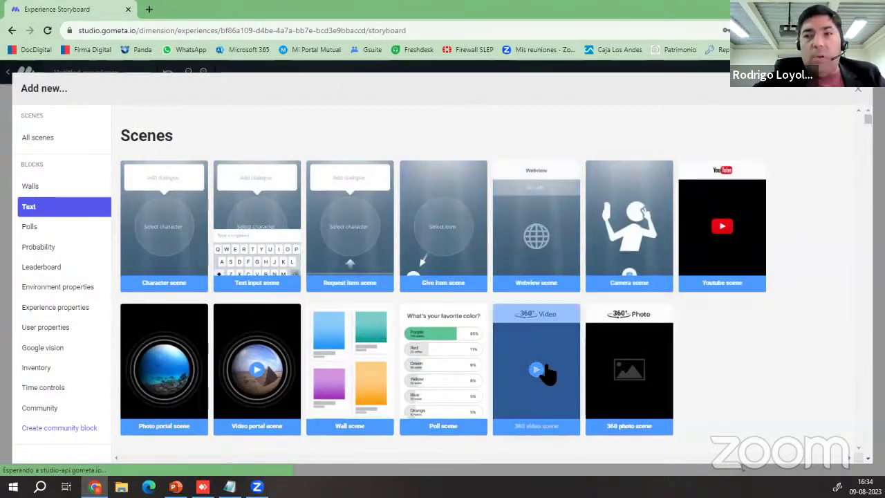
key("Escape")
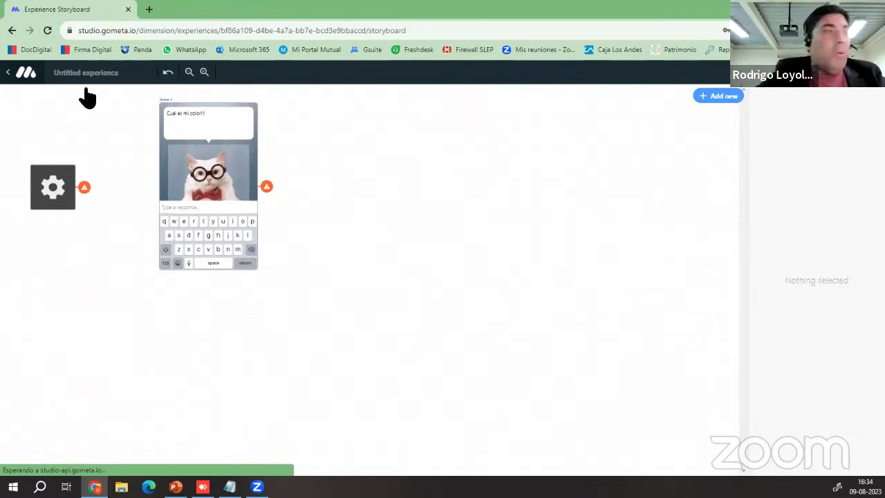
left_click(717, 96)
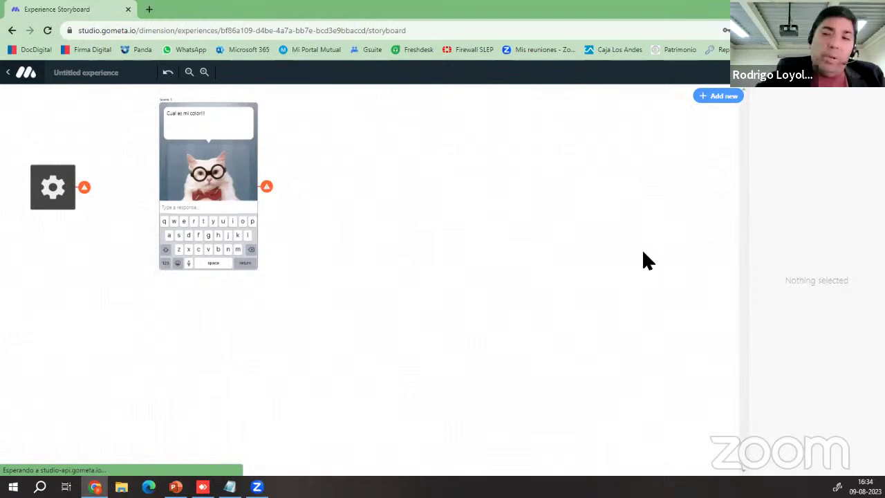
Step: Add a new character scene beside the cat text input scene and set its dialogue to "Correcto!!"
left_click(719, 96)
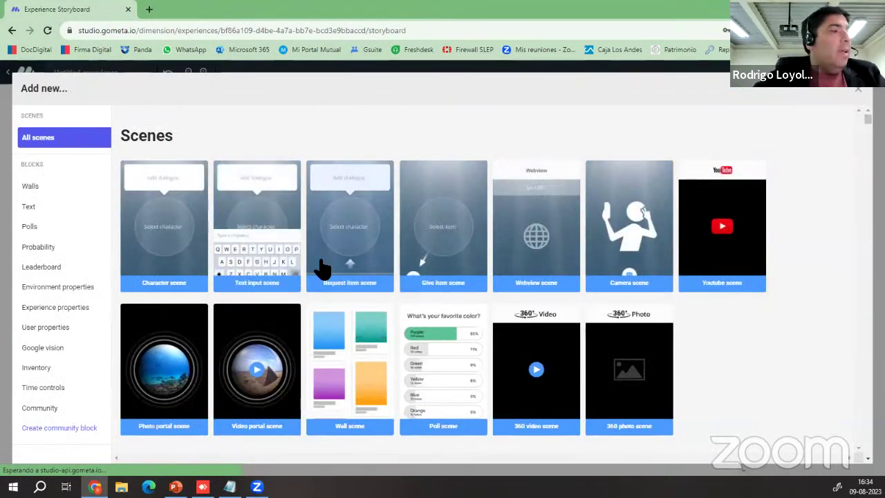
left_click(135, 233)
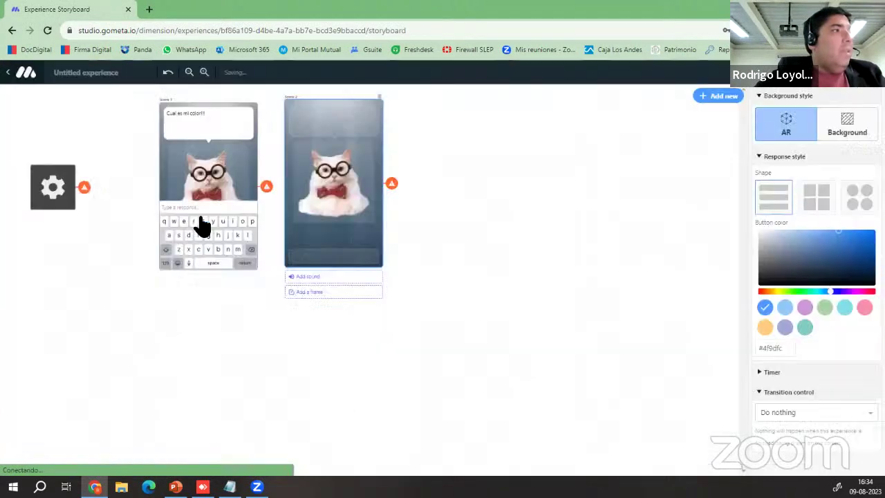
left_click(339, 114)
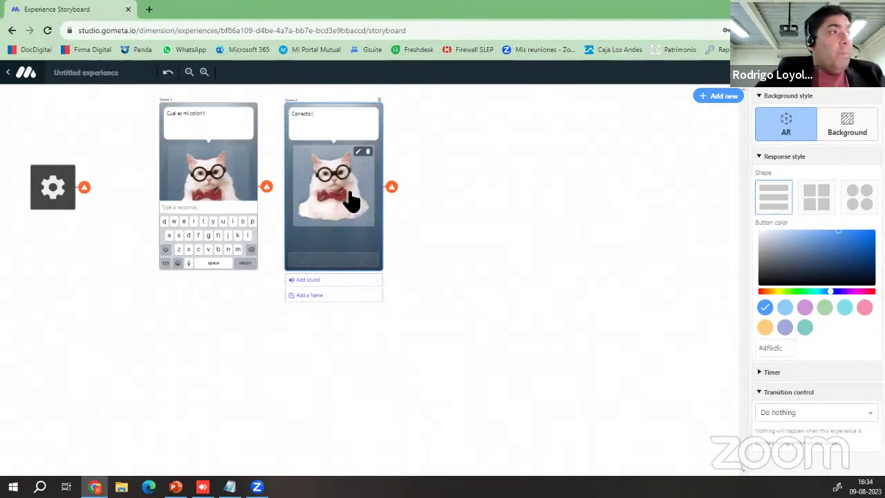
Step: Change the "Correcto!!" scene's character to the 2D smile with a gesturing white hand and move the scene farther from the cat scene
left_click(358, 153)
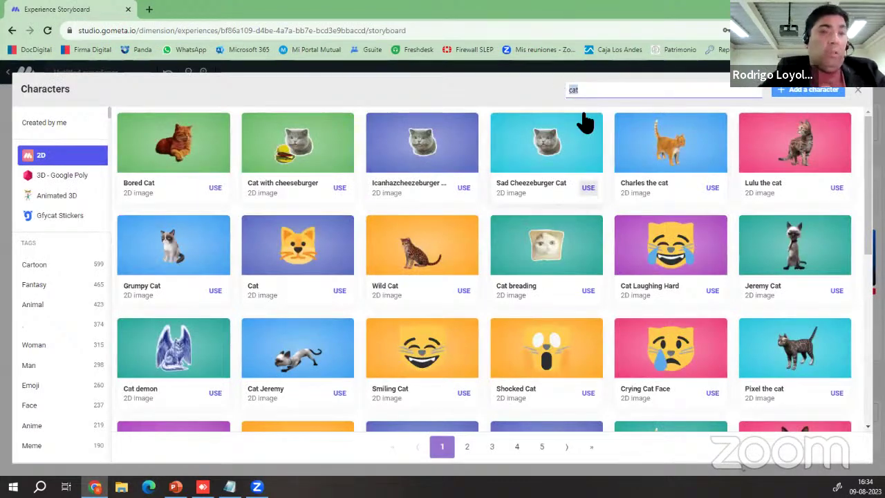
type("ile")
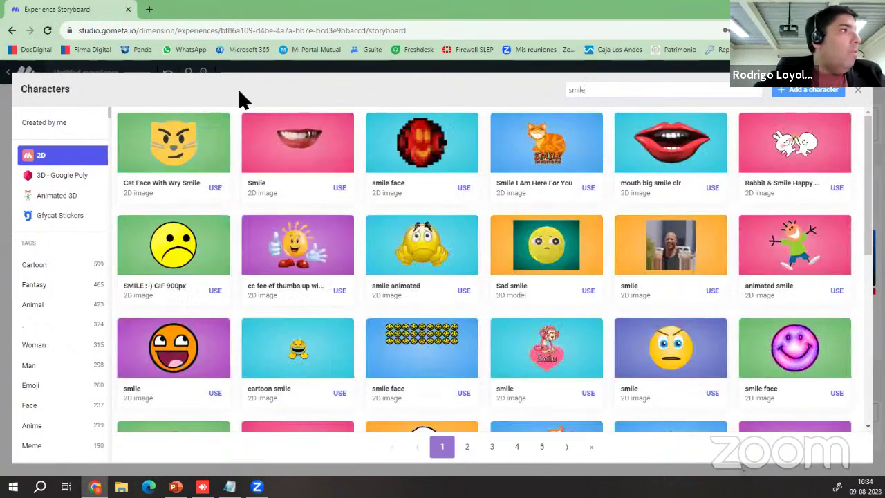
scroll(484, 257, "down", 2)
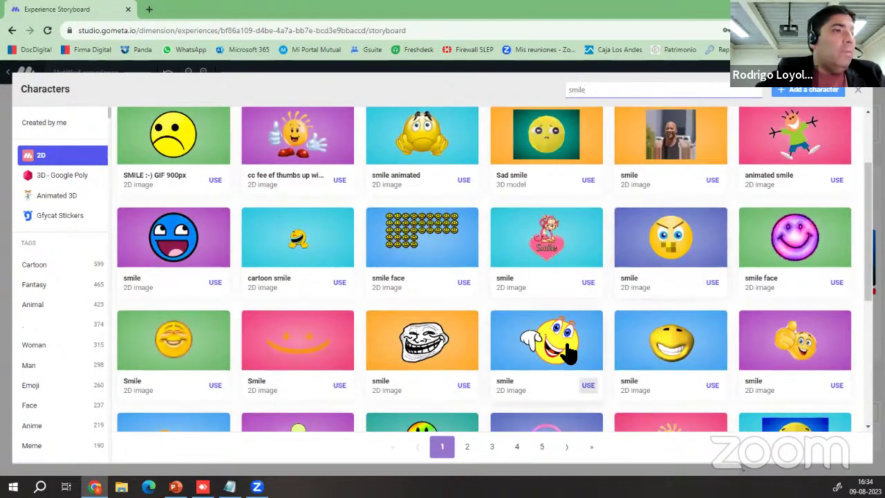
left_click(652, 287)
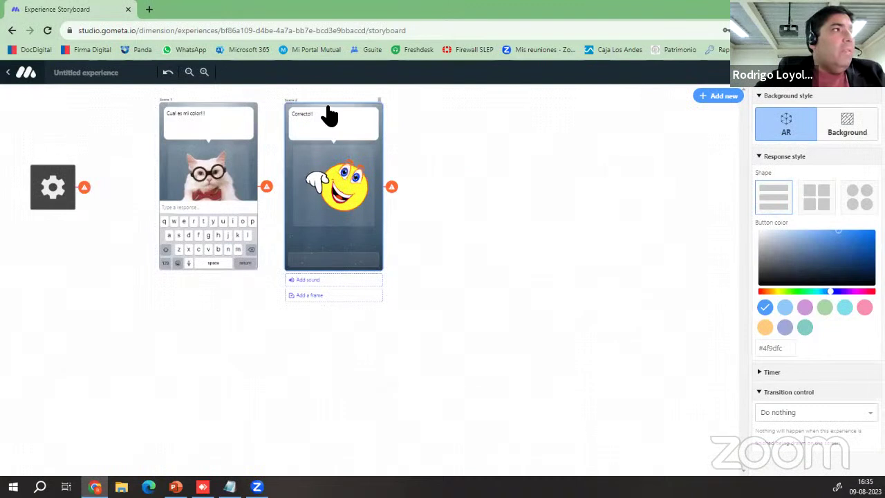
left_click_drag(330, 115, 456, 118)
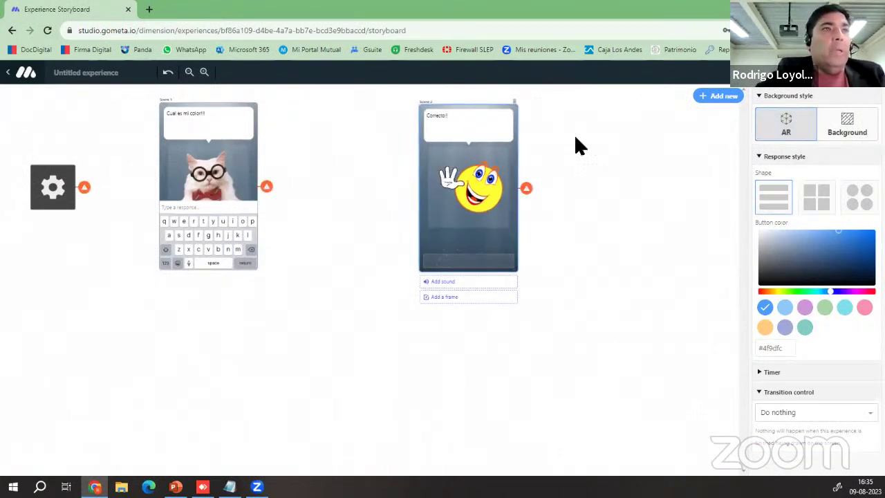
Step: Add another character scene and place it directly below the "Correcto!!" scene
left_click(719, 97)
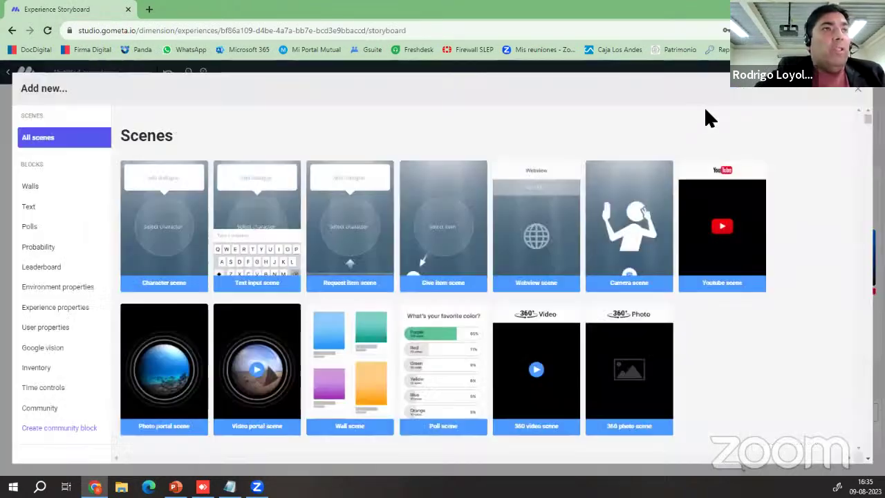
left_click(159, 229)
left_click_drag(585, 110, 486, 319)
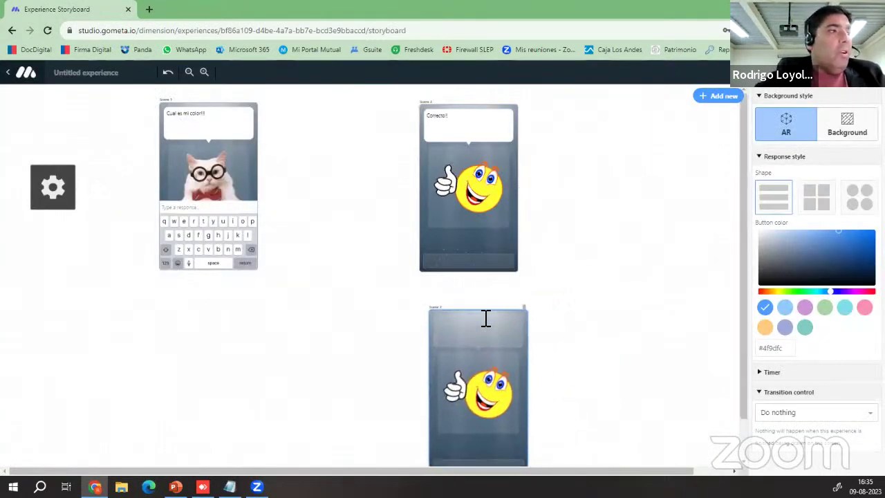
Step: Set the dialogue of the new lower character scene to "Incorrecto!!!"
left_click(478, 300)
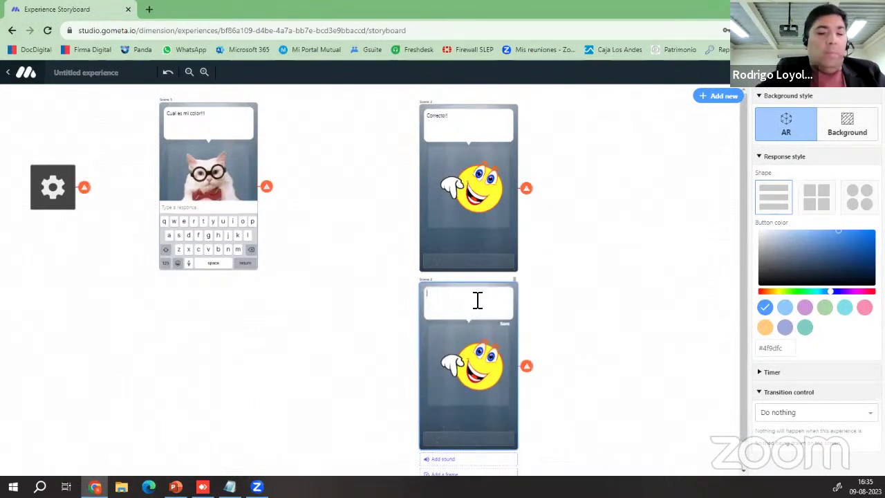
type("Incor")
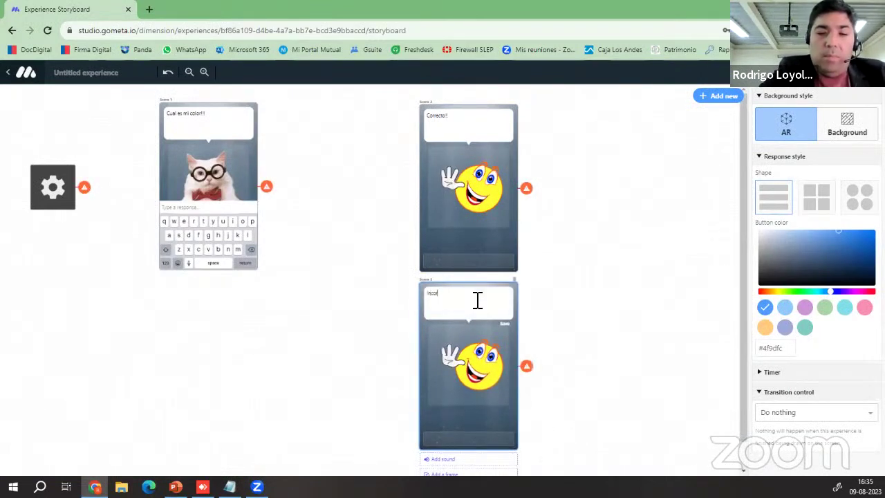
type("recto")
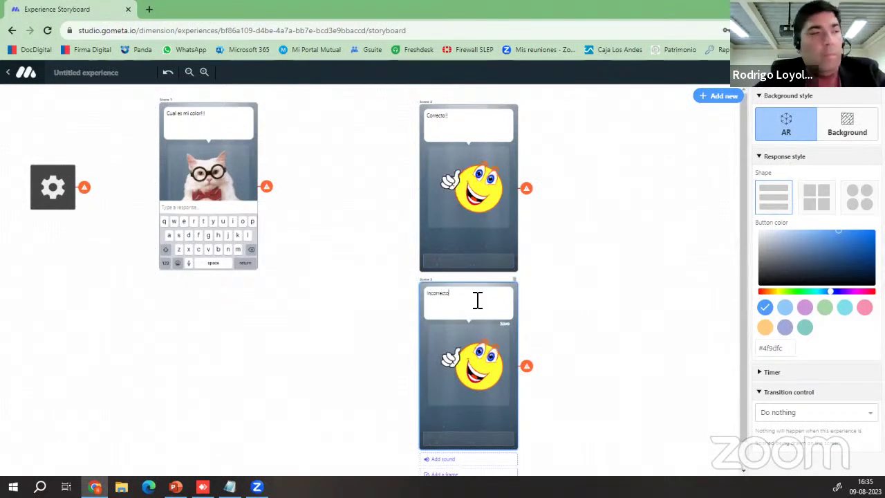
type("!!!")
Step: Change the "Incorrecto!!!" scene's character to the 2D frowning face "SMILE :-) GIF 900px"
left_click(489, 373)
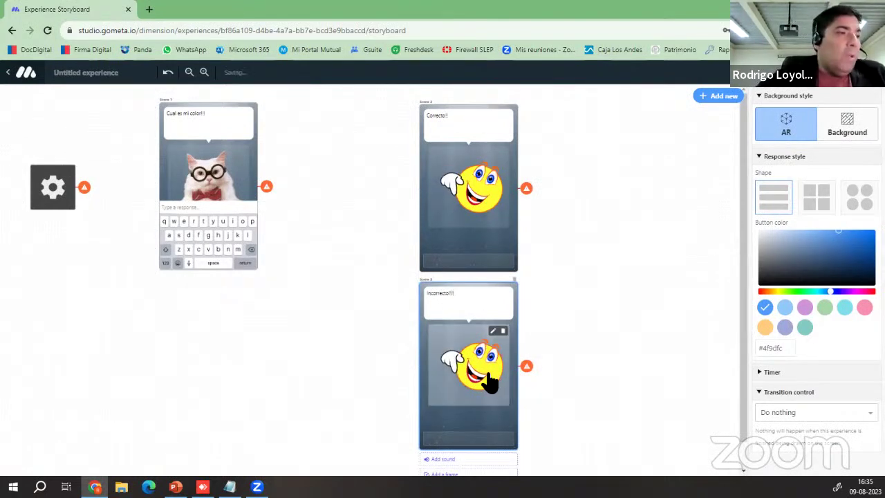
left_click(493, 331)
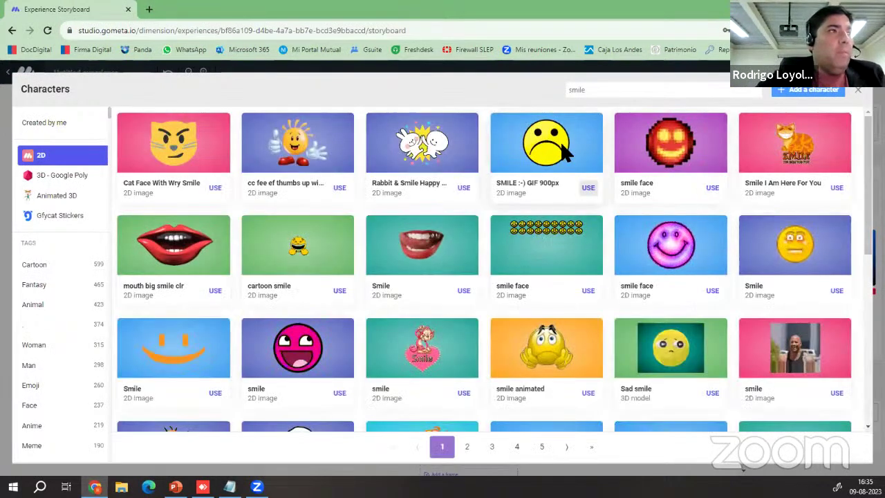
left_click(615, 188)
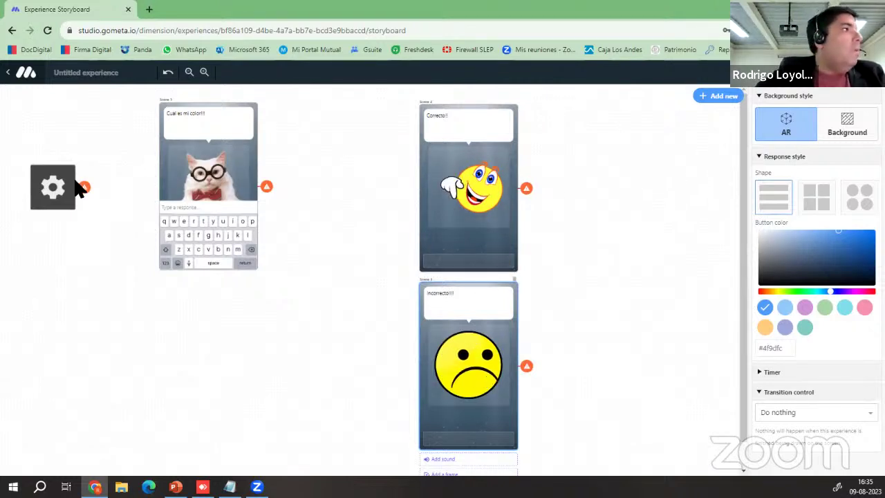
left_click(334, 221)
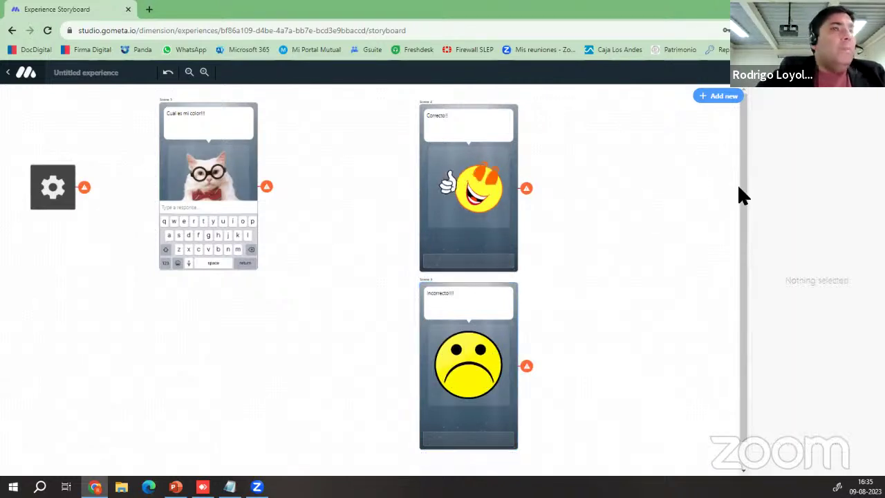
left_click(431, 254)
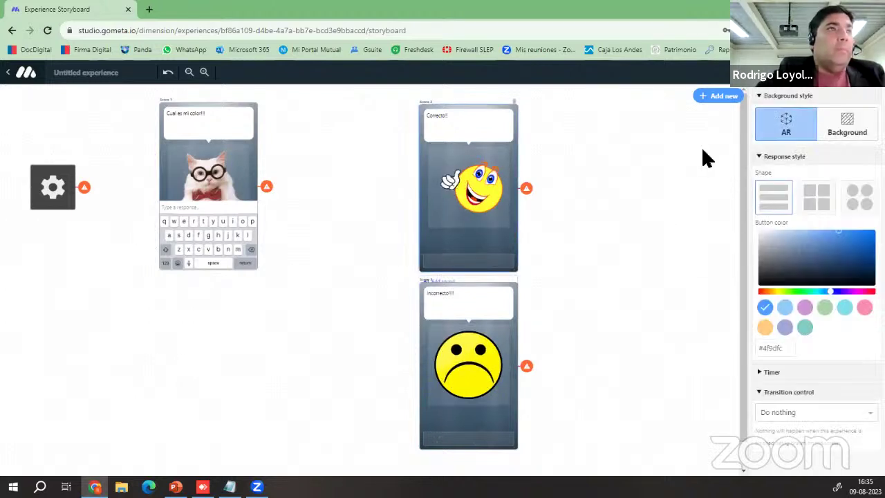
Step: Add a Check Text Response block and place it between the cat text input scene and the "Correcto!!" scene
left_click(719, 97)
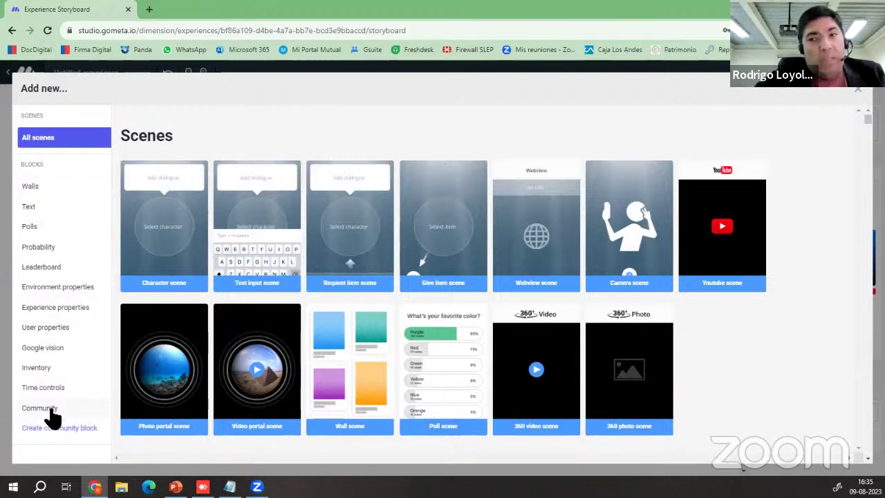
left_click(29, 208)
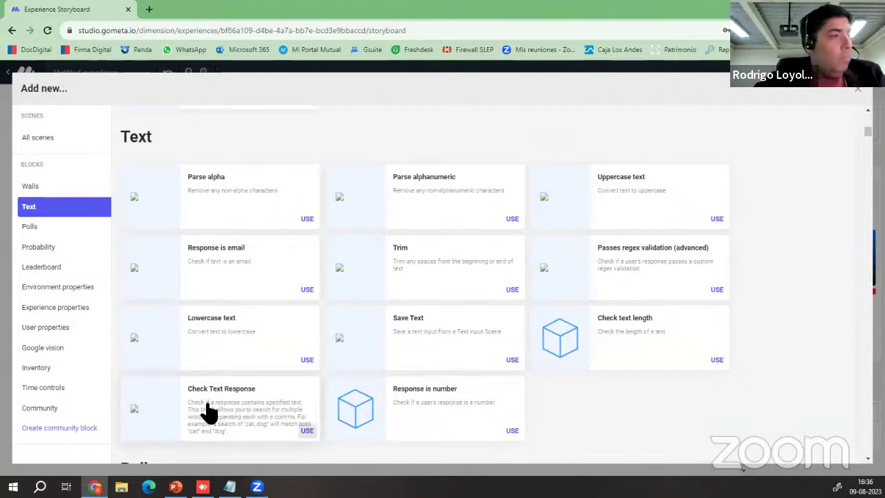
left_click(306, 430)
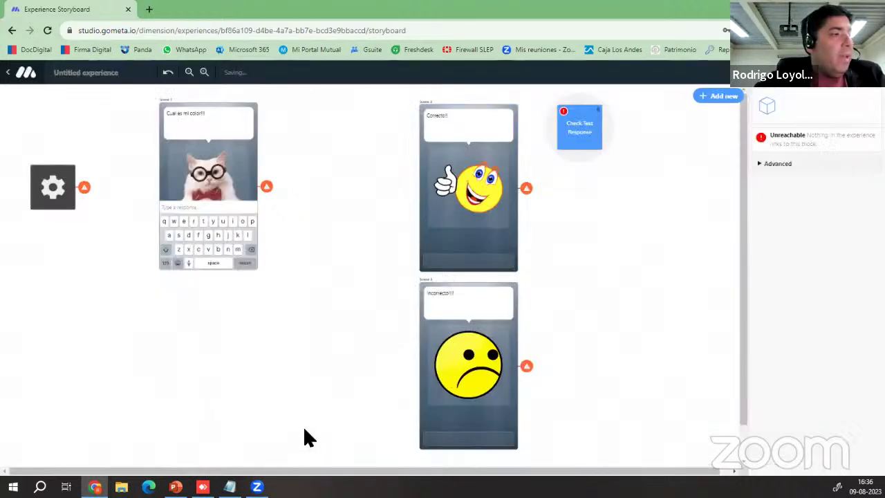
left_click_drag(572, 127, 337, 176)
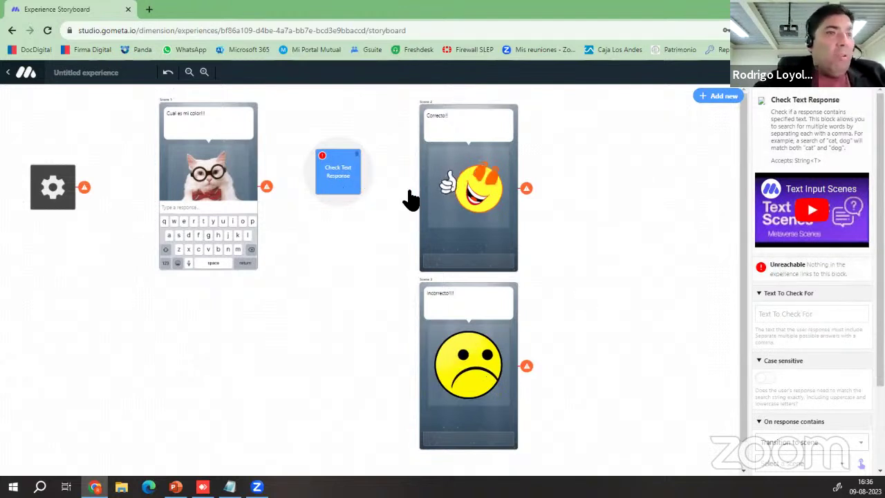
Step: Set the Check Text Response block's text to check for to "blanco, rojo"
scroll(595, 240, "down", 1)
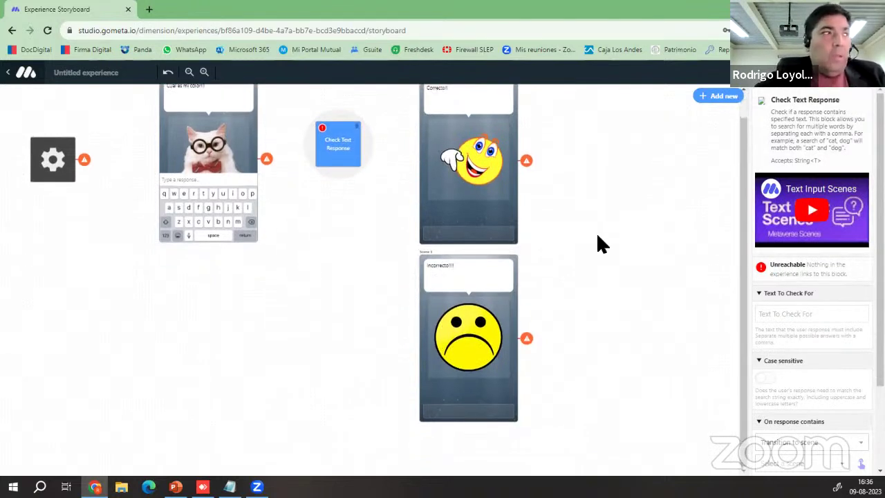
scroll(622, 253, "up", 1)
left_click(806, 315)
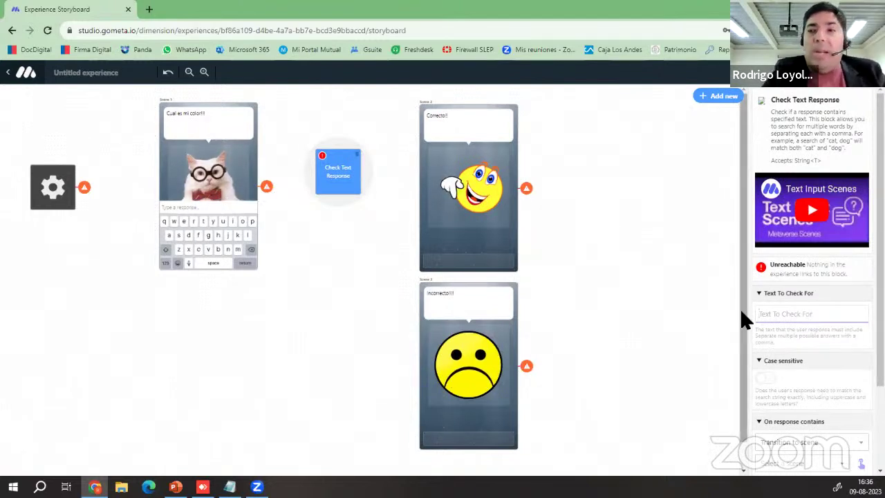
type("blanco,")
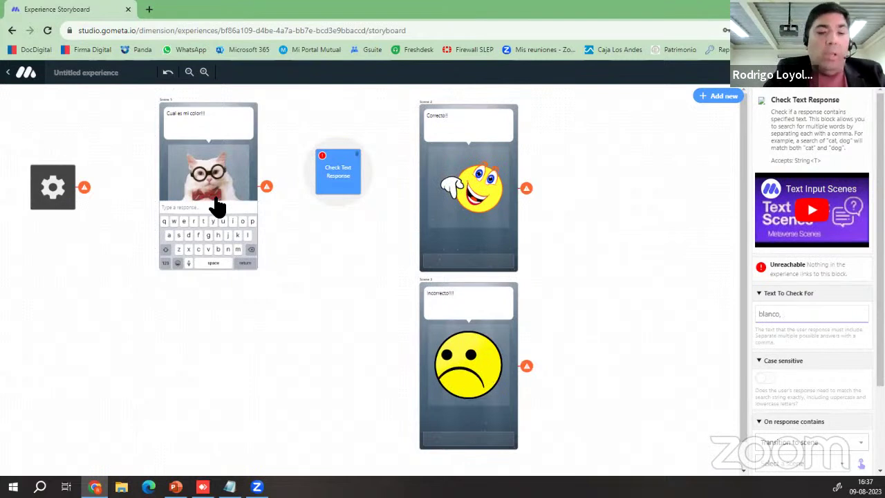
type("co")
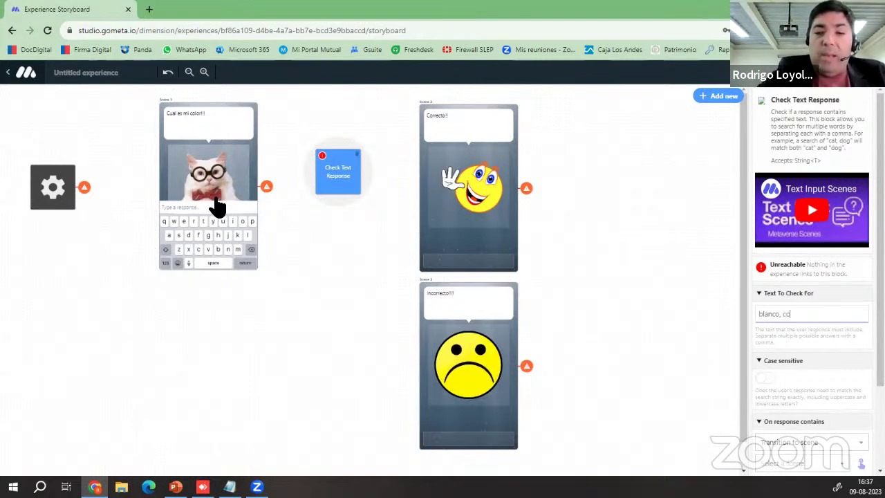
type("lor")
key("BackSpace")
key("BackSpace")
key("BackSpace")
key("BackSpace")
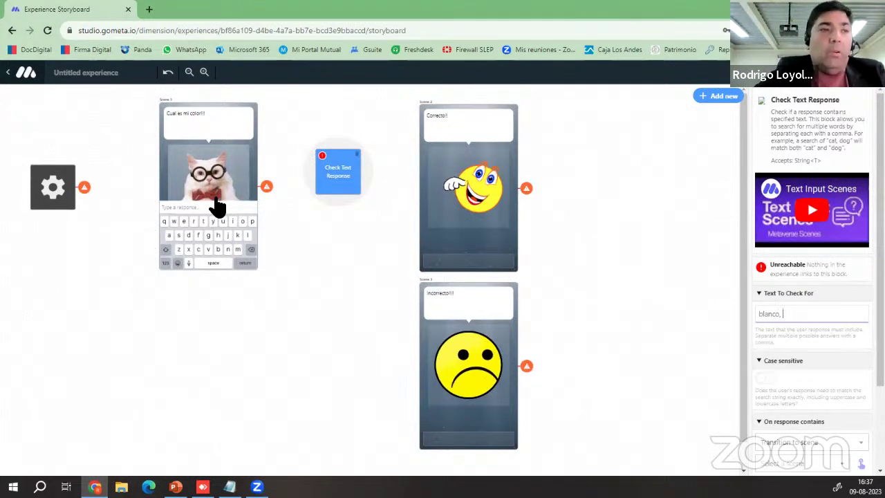
type("rojo")
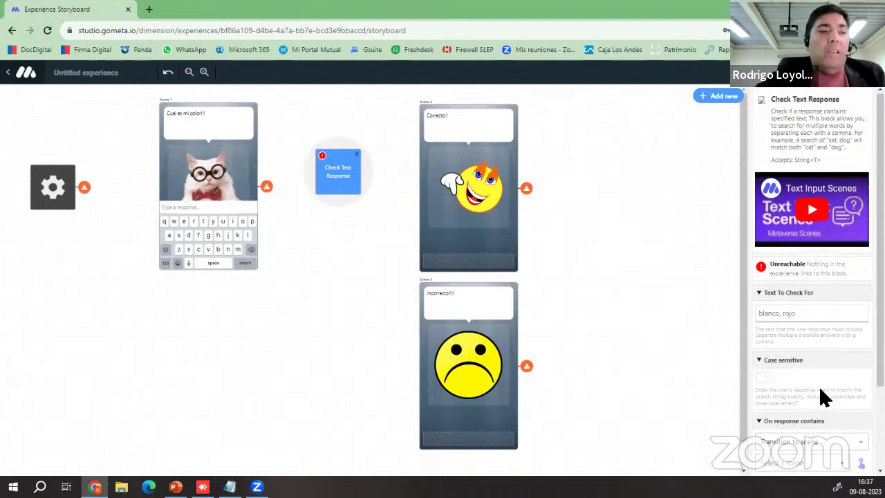
Step: Make the Check Text Response block transition to Scene 2 when the response contains the text and to Scene 3 when it does not
scroll(812, 387, "down", 1)
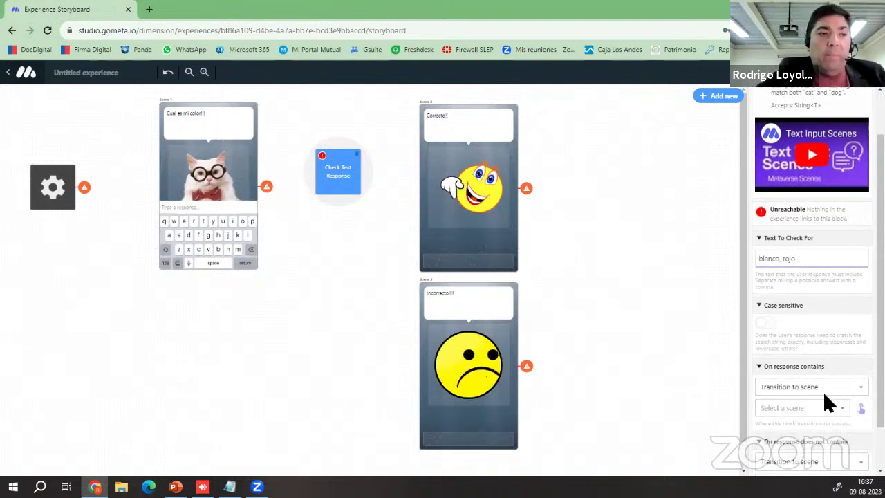
scroll(826, 398, "down", 1)
left_click(837, 356)
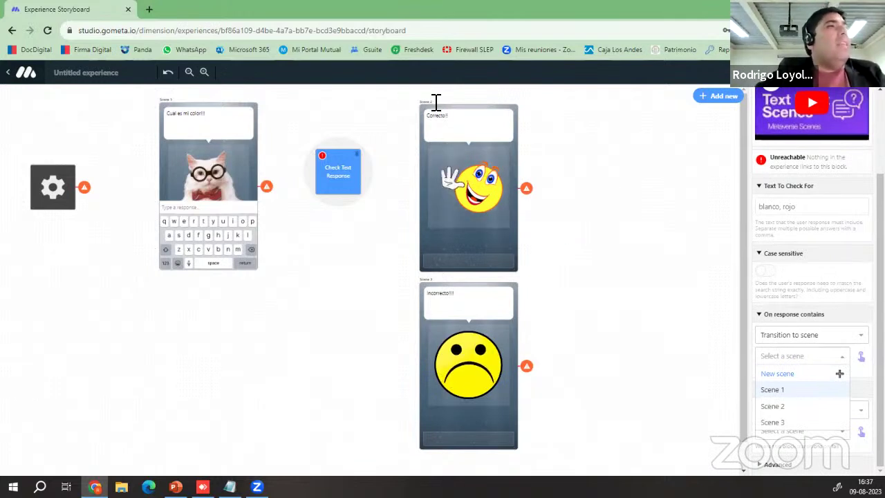
left_click_drag(437, 103, 424, 103)
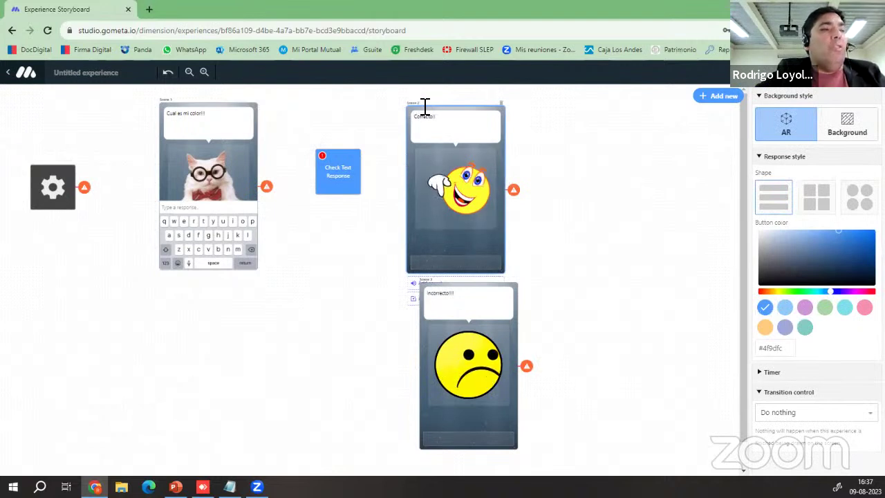
left_click(344, 185)
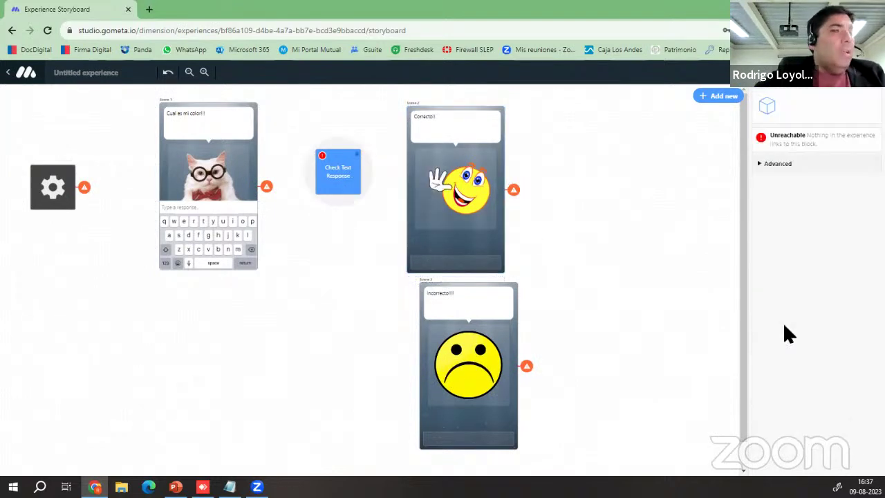
scroll(802, 325, "down", 2)
scroll(806, 322, "down", 1)
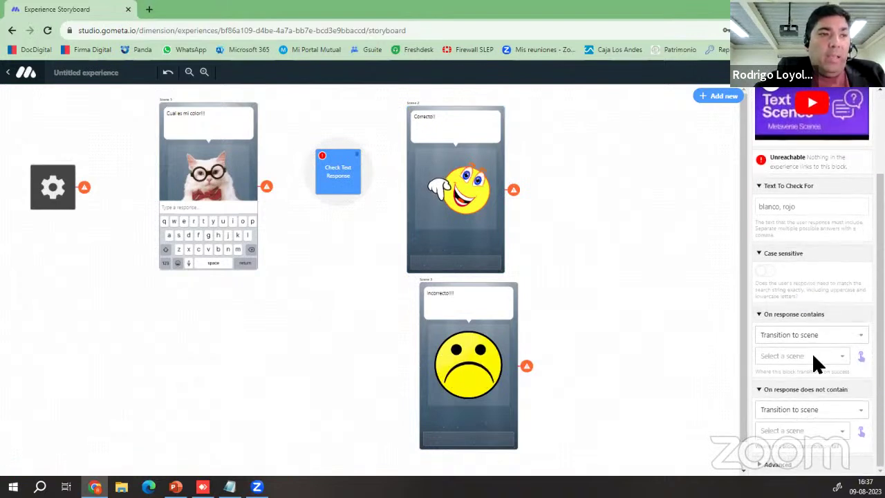
left_click(811, 351)
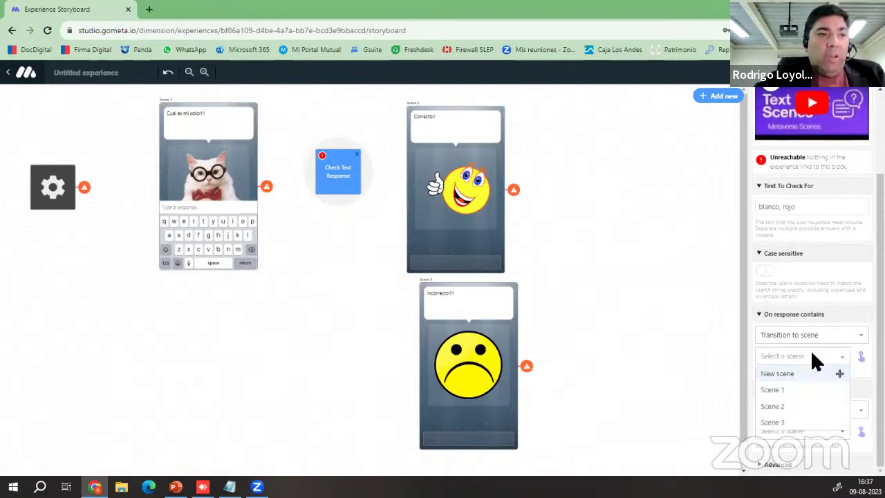
left_click(788, 406)
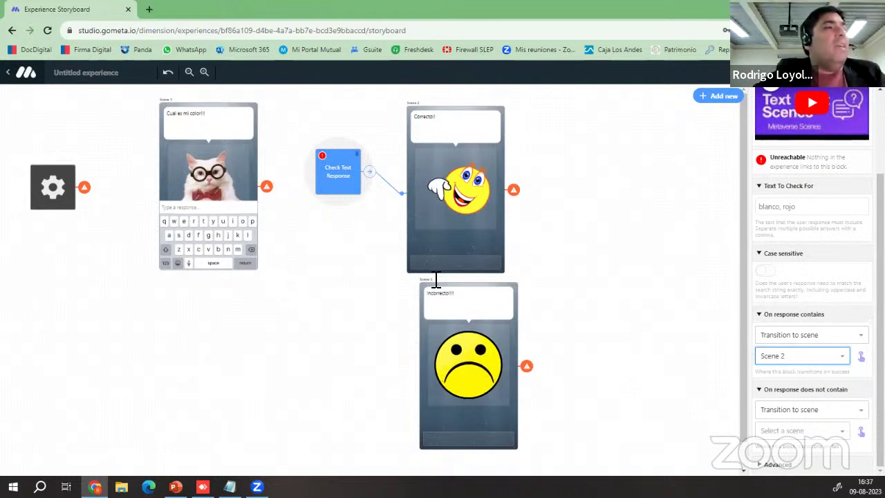
left_click(794, 430)
left_click(787, 471)
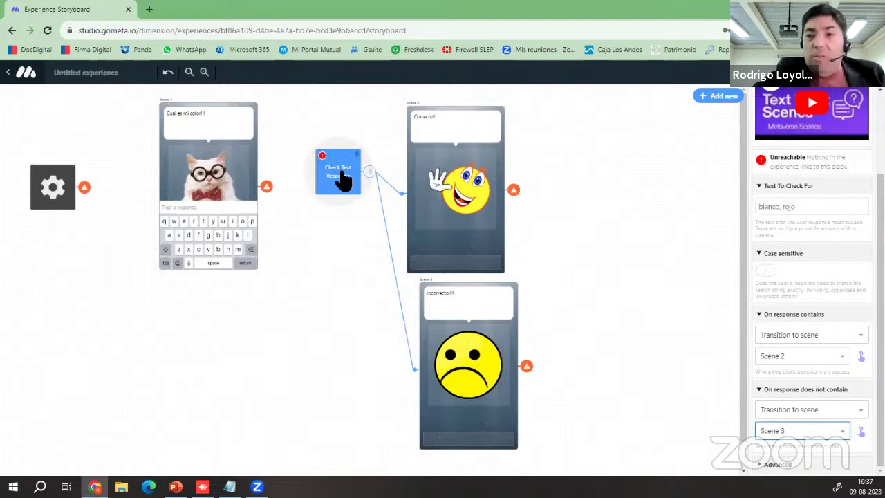
Step: Link the cat text input scene's transition to the Check Text Response block
left_click(335, 140)
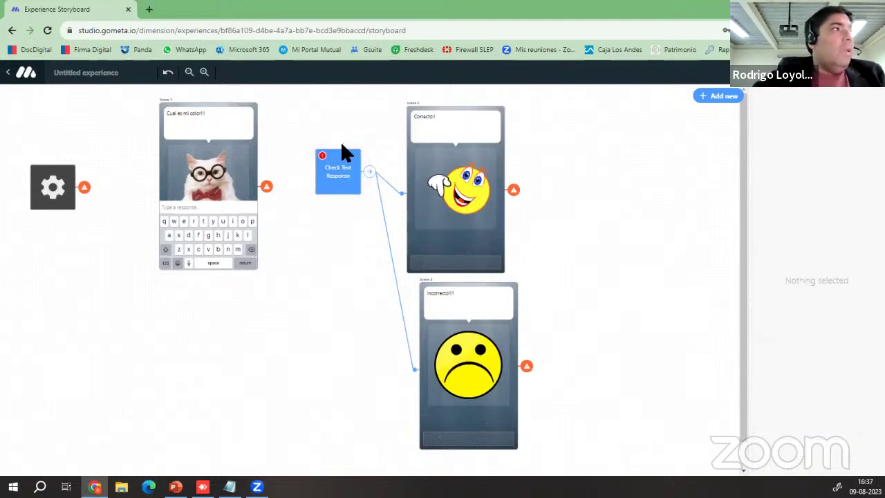
left_click(338, 161)
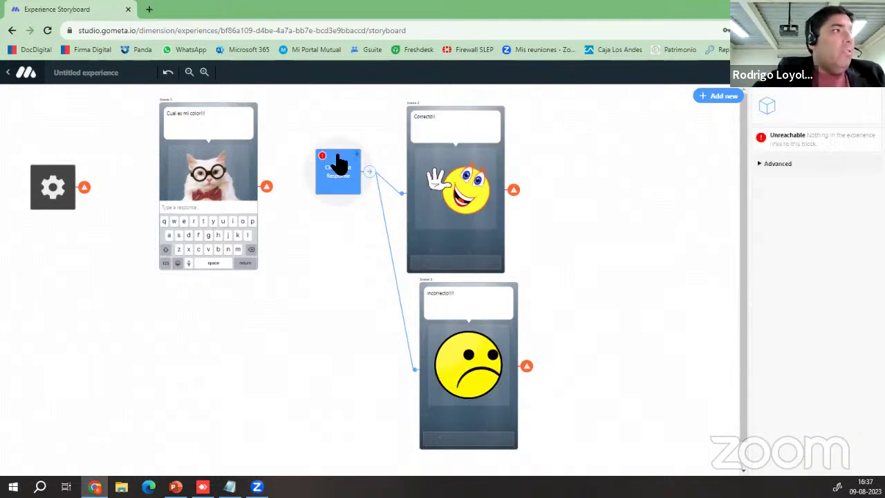
left_click(209, 251)
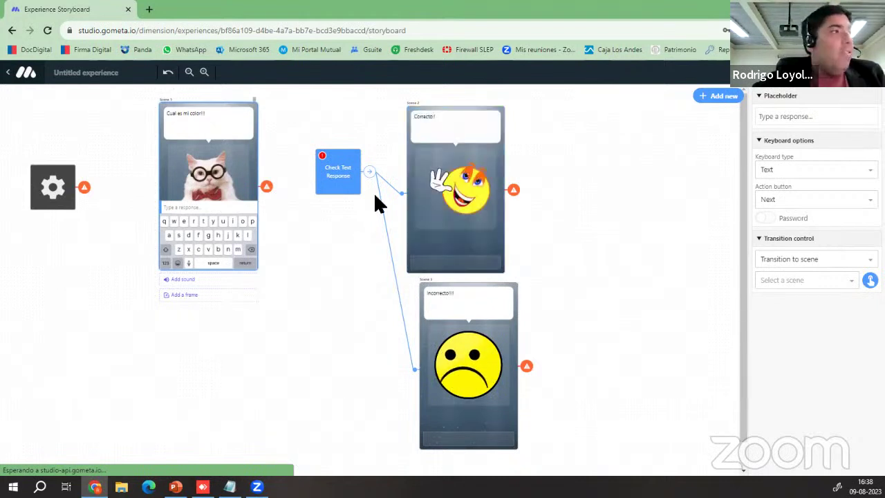
left_click(339, 172)
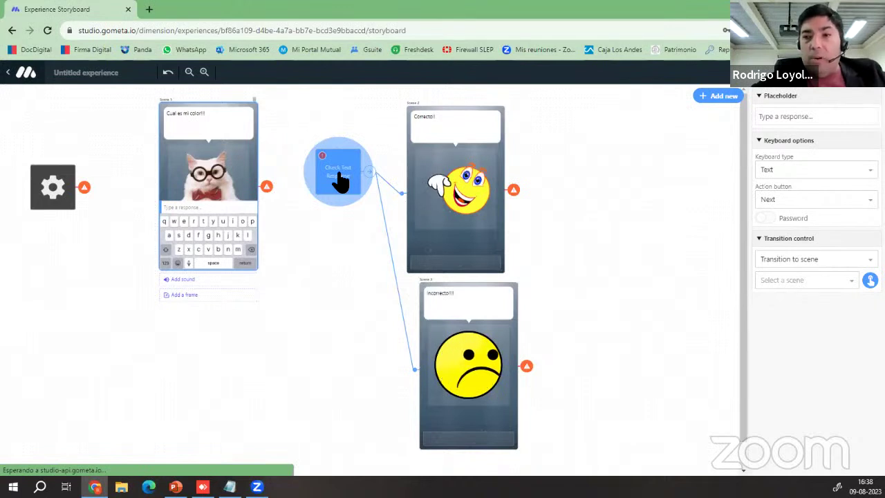
left_click(338, 167)
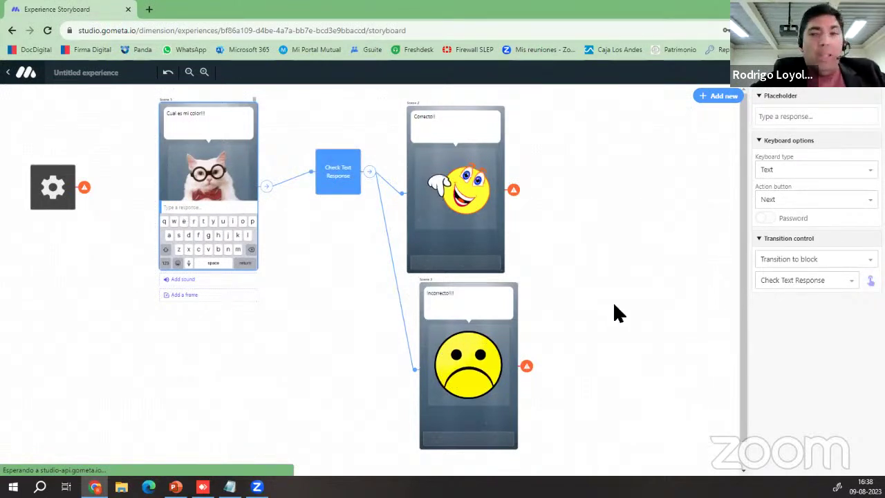
left_click(322, 186)
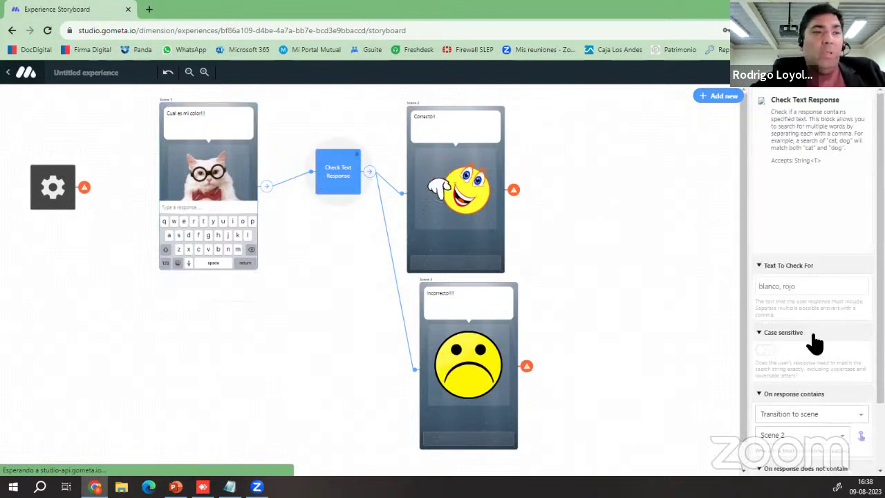
scroll(809, 396, "down", 1)
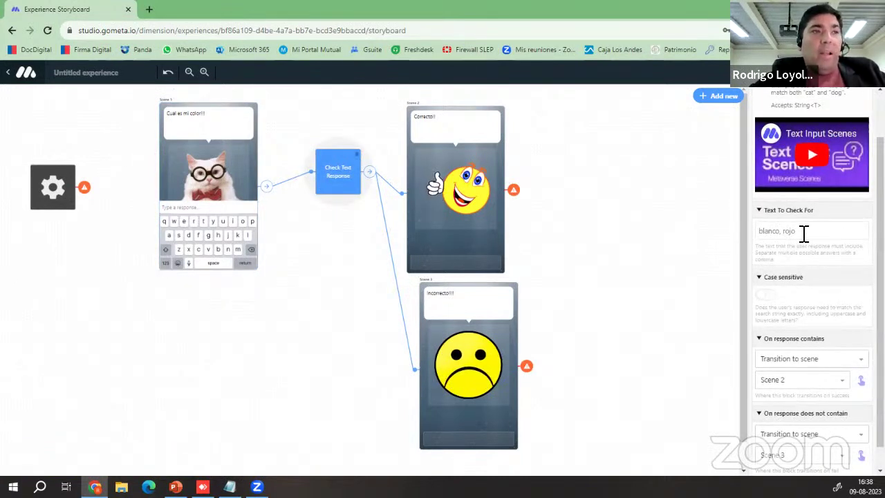
left_click_drag(805, 234, 749, 241)
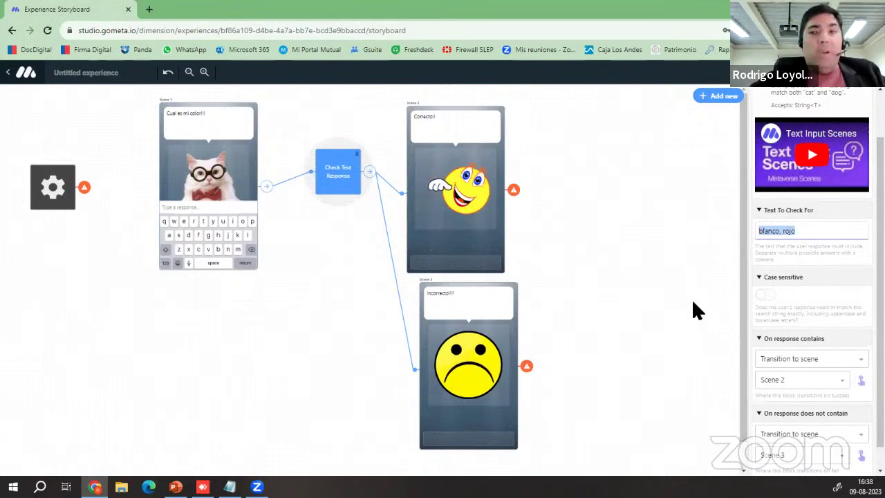
Step: Record a new microphone sound for the cat text input scene, allowing the site to use the microphone
left_click(232, 218)
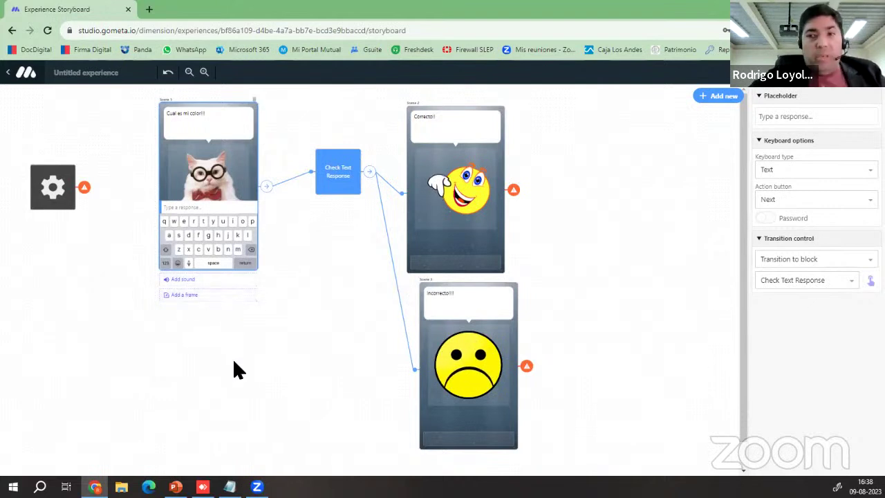
left_click(197, 278)
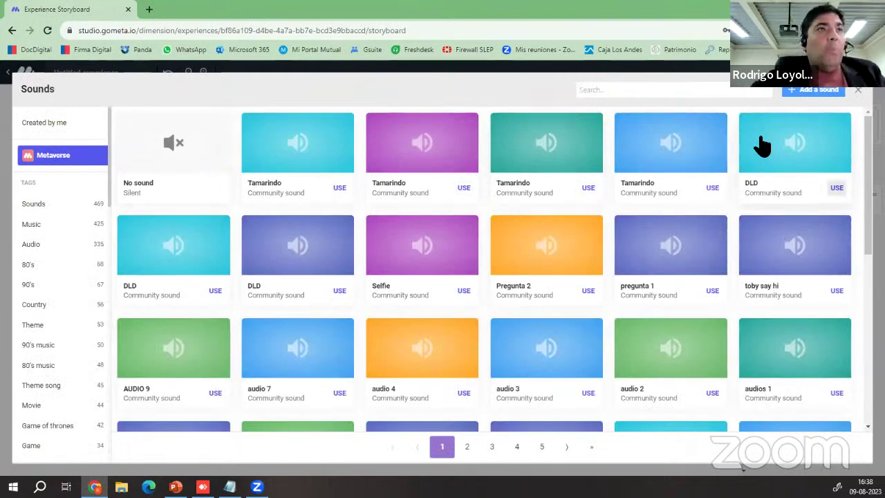
left_click(813, 89)
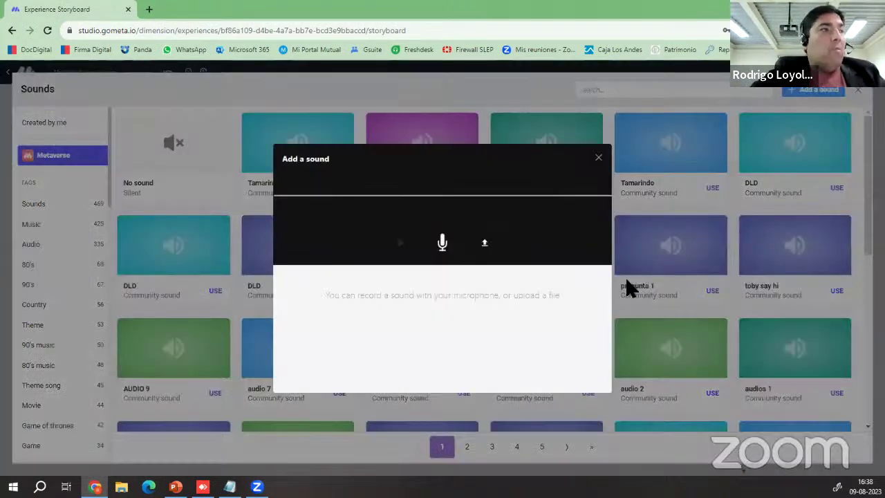
left_click(445, 253)
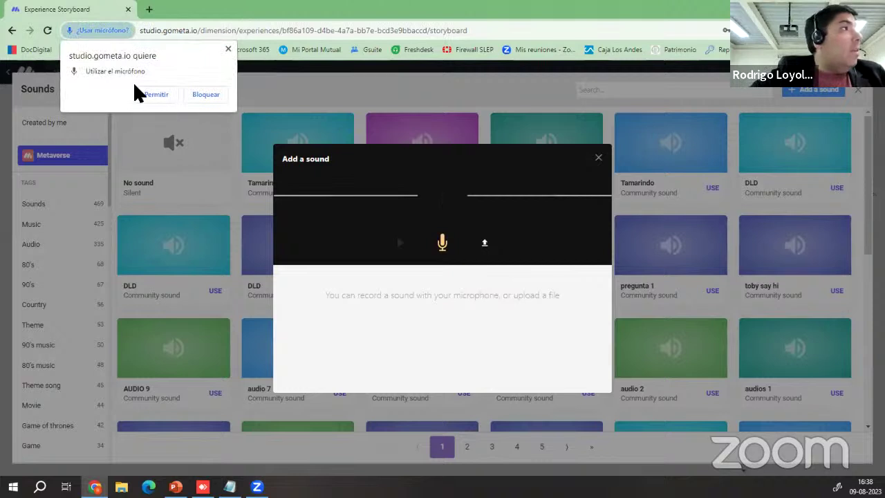
left_click(155, 95)
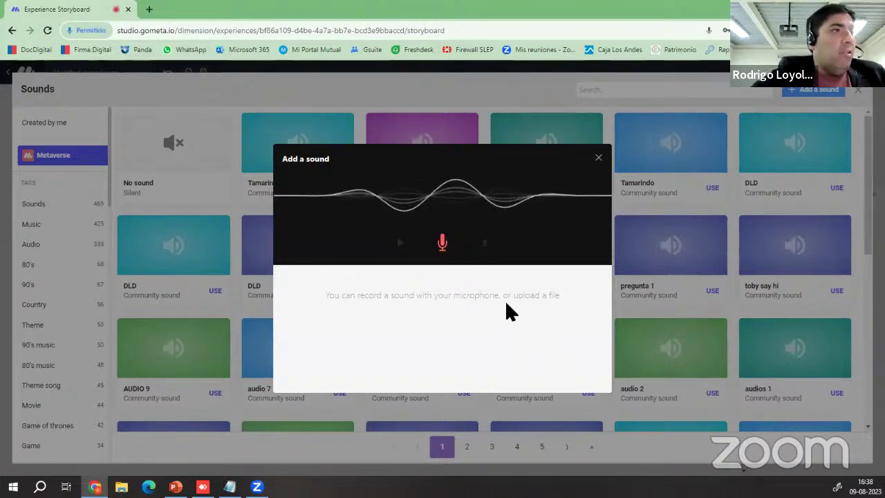
left_click(442, 243)
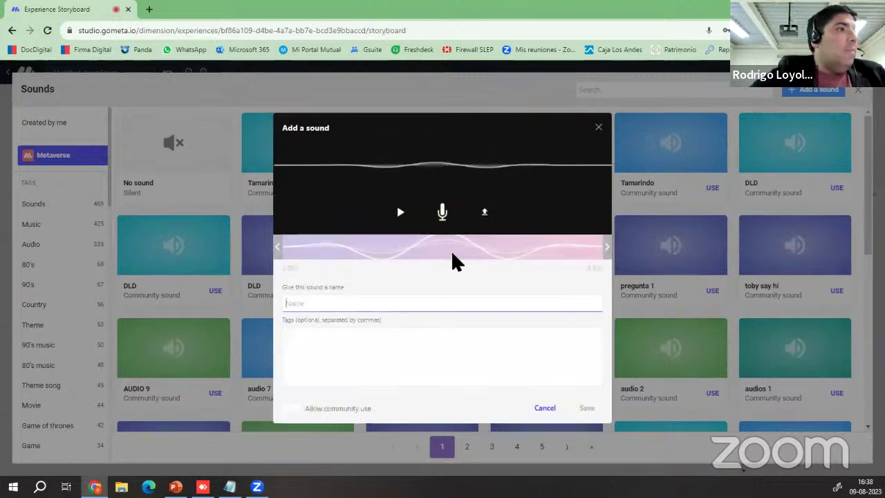
Step: Name the recorded sound "bienvenida" and save it to the cat scene
type("bien")
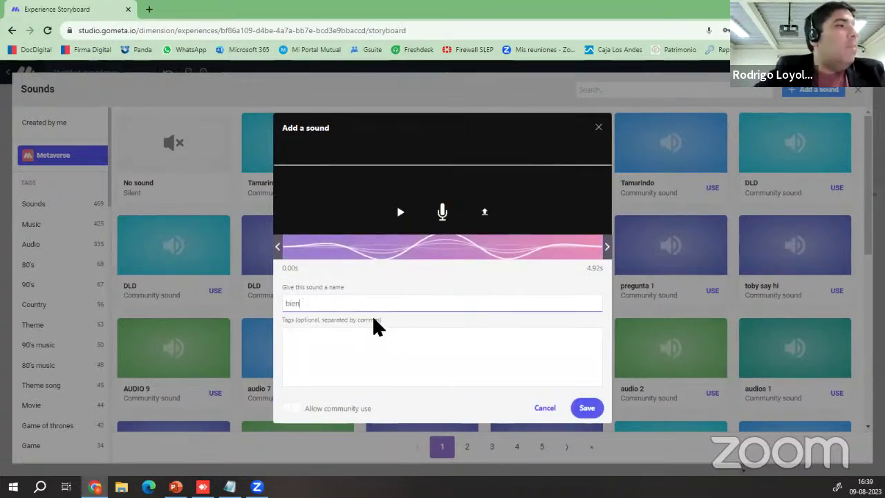
type(" venida")
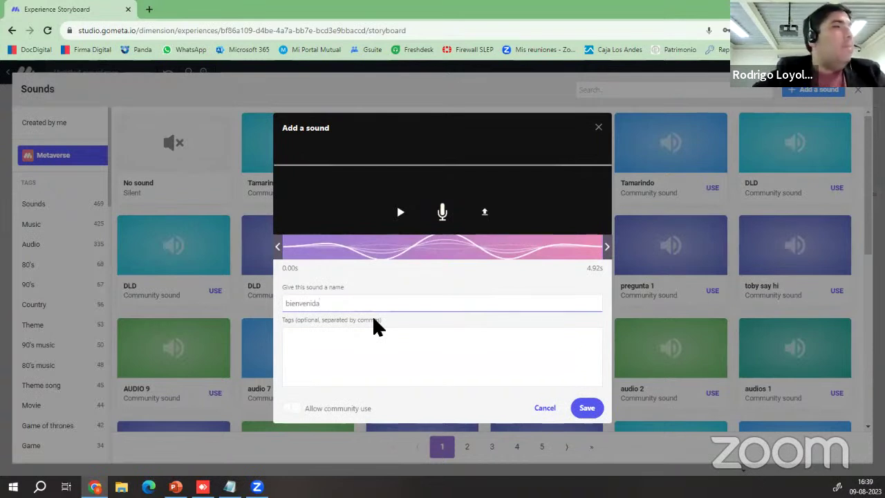
left_click(593, 410)
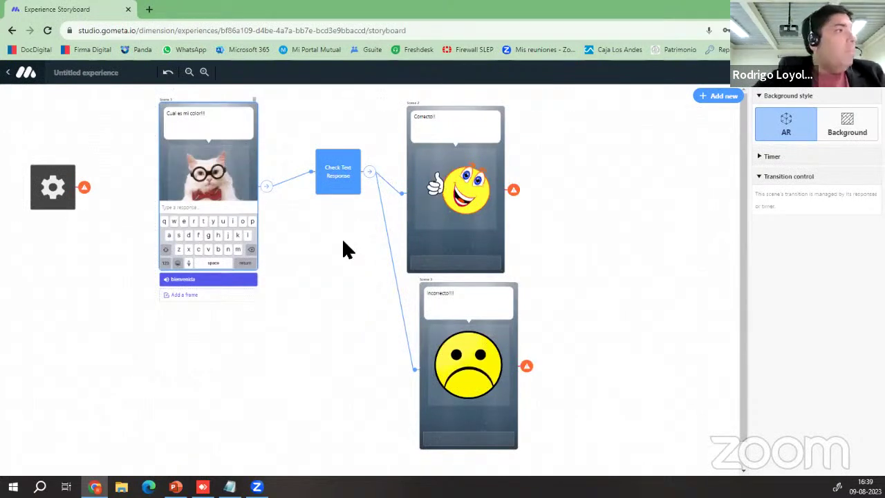
Step: Set Scene 1 as the experience's initial scene and display the QR code for testing it
left_click(67, 203)
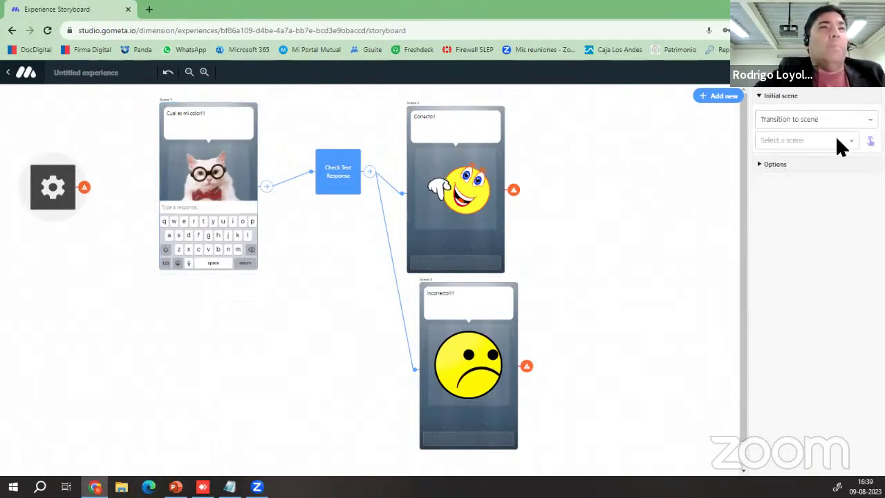
left_click(836, 138)
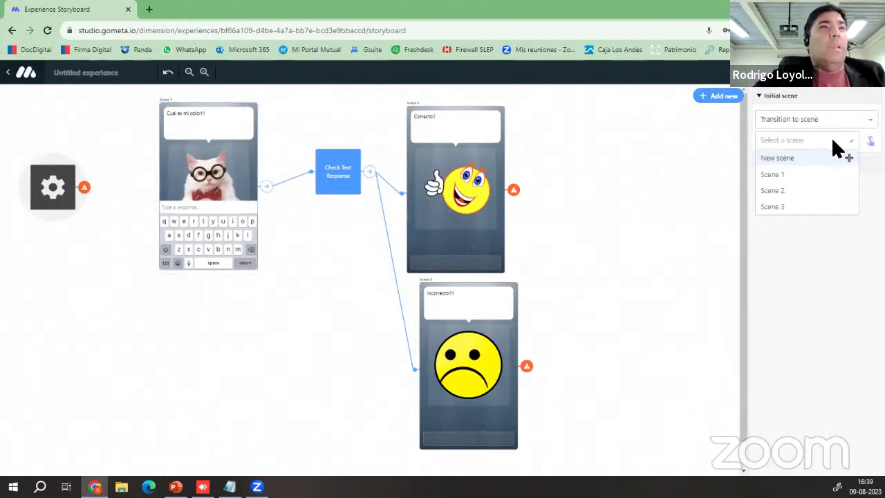
left_click(797, 173)
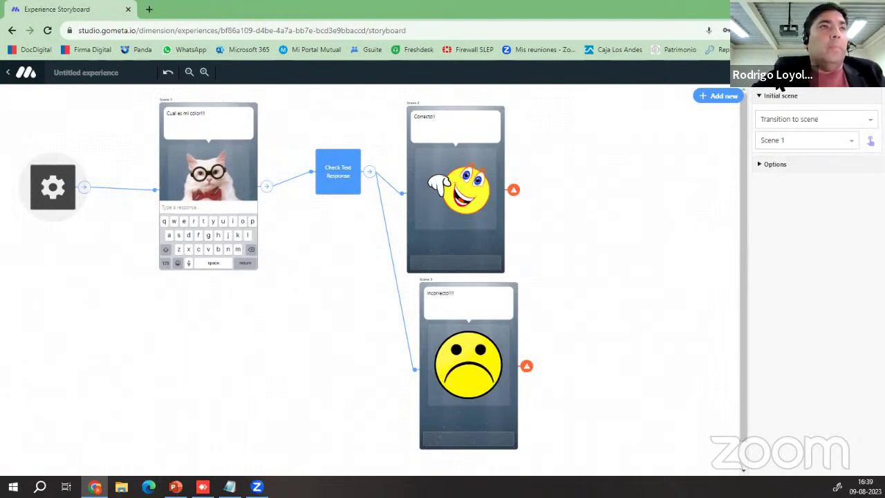
left_click(807, 72)
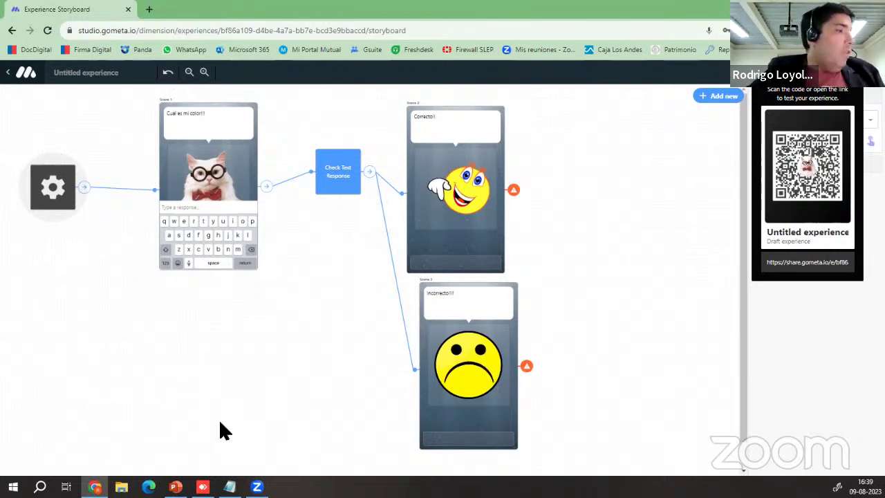
Step: Switch to the AnyDesk phone view to open the experience from its scanned QR code, and return to the storyboard
mouse_move(202, 487)
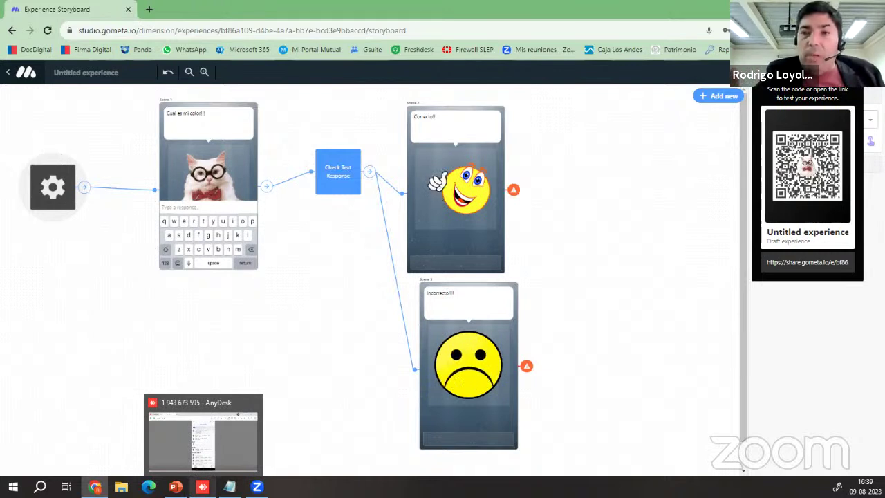
left_click(202, 487)
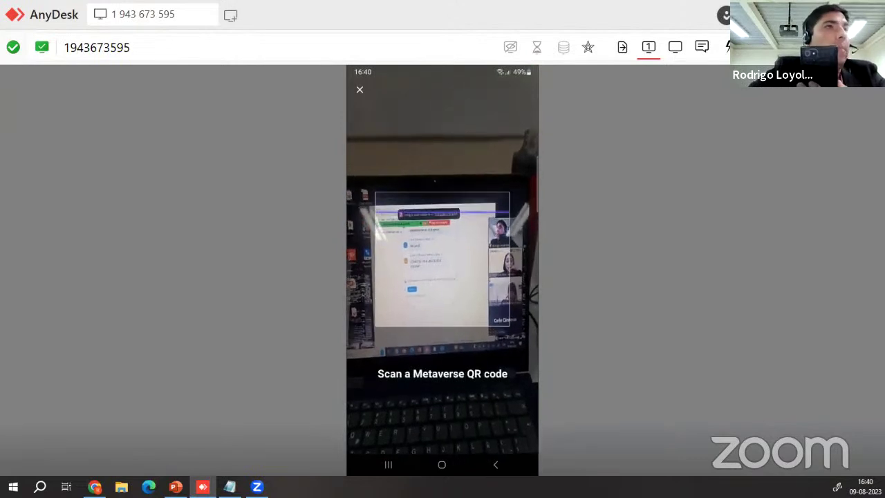
key("alt+Tab")
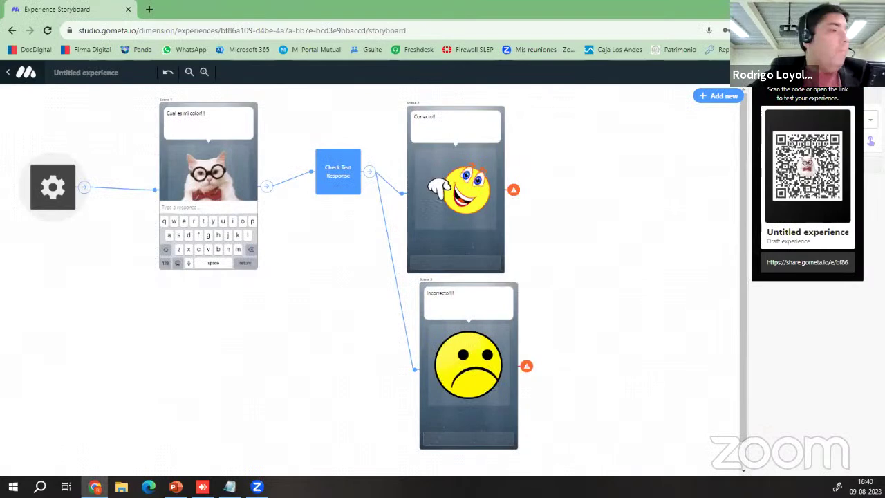
key("alt+Tab")
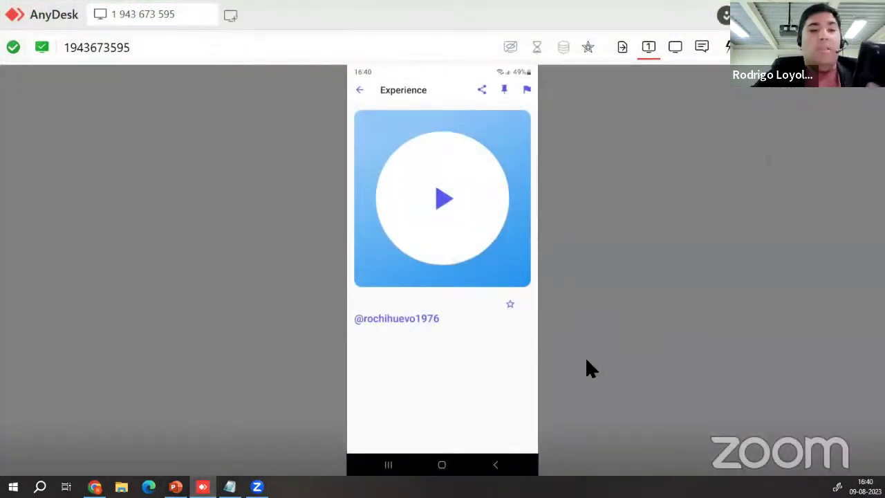
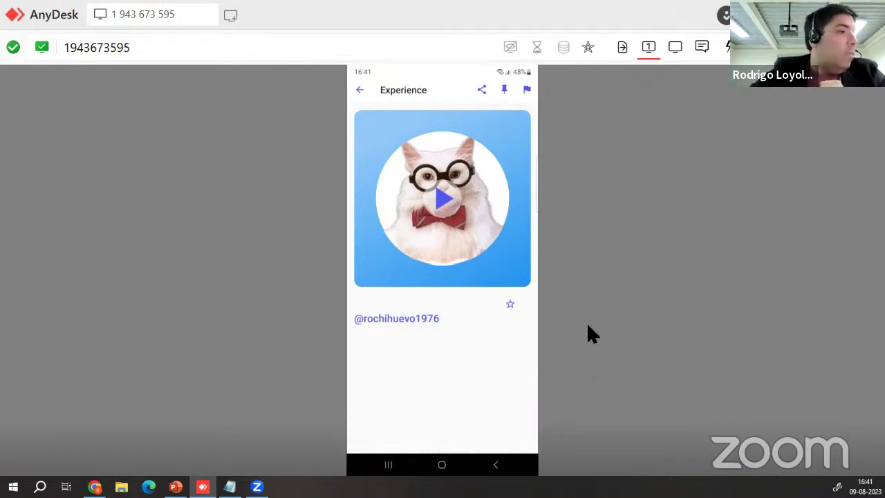
key("alt+Tab")
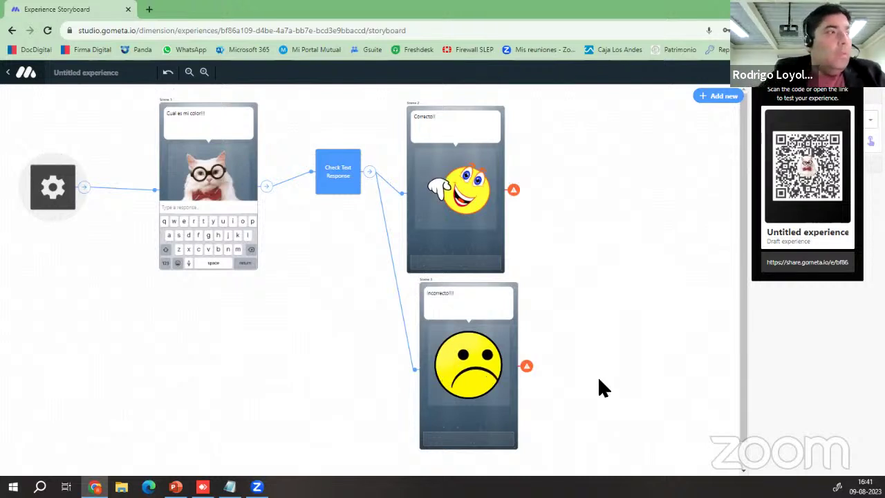
Step: Delete the "Correcto!!" and "Incorrecto!!!" character scenes from the storyboard
left_click(367, 191)
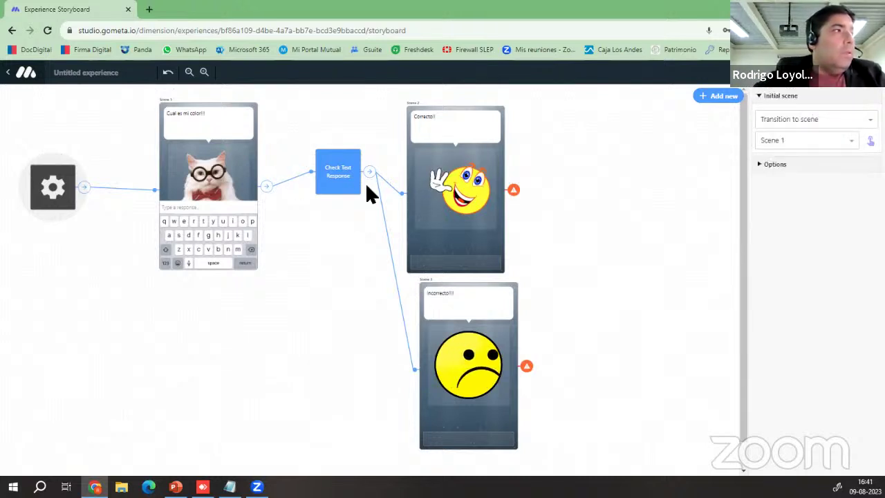
left_click(393, 192)
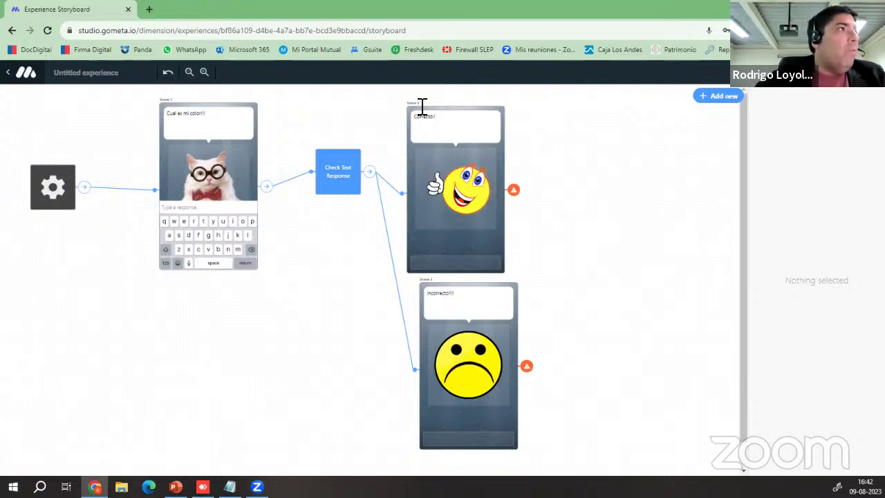
left_click(503, 209)
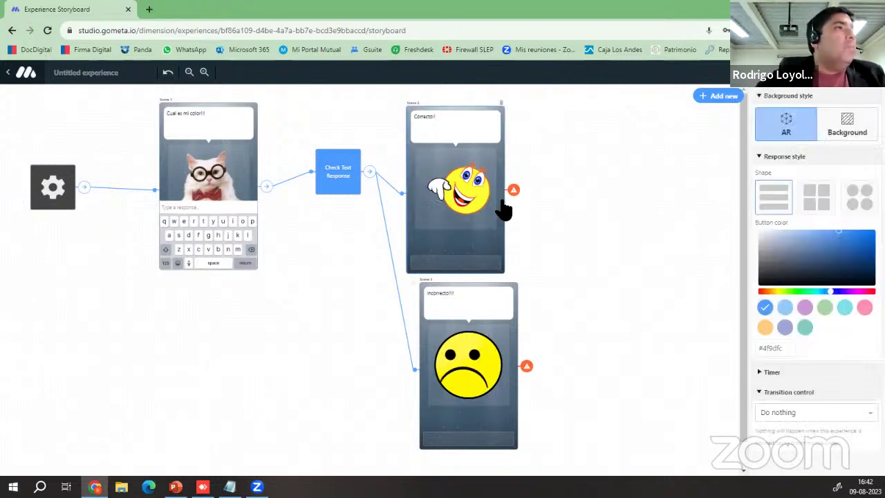
left_click(500, 103)
left_click(516, 361)
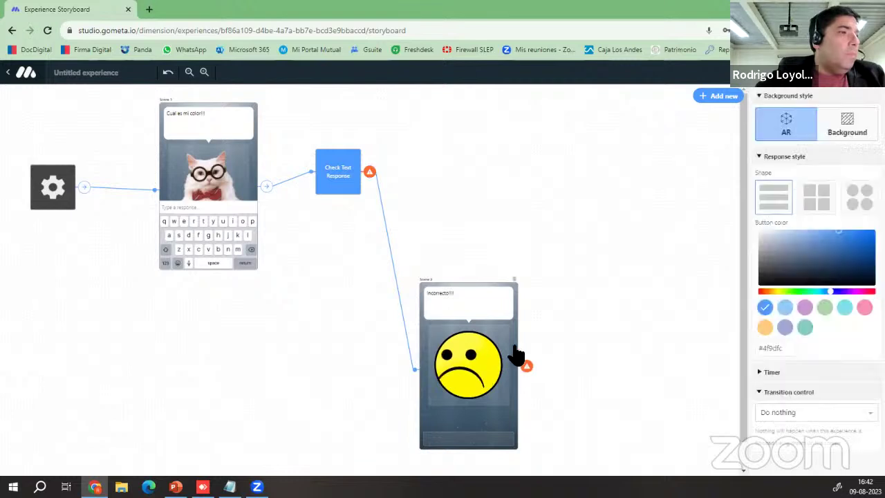
left_click(514, 289)
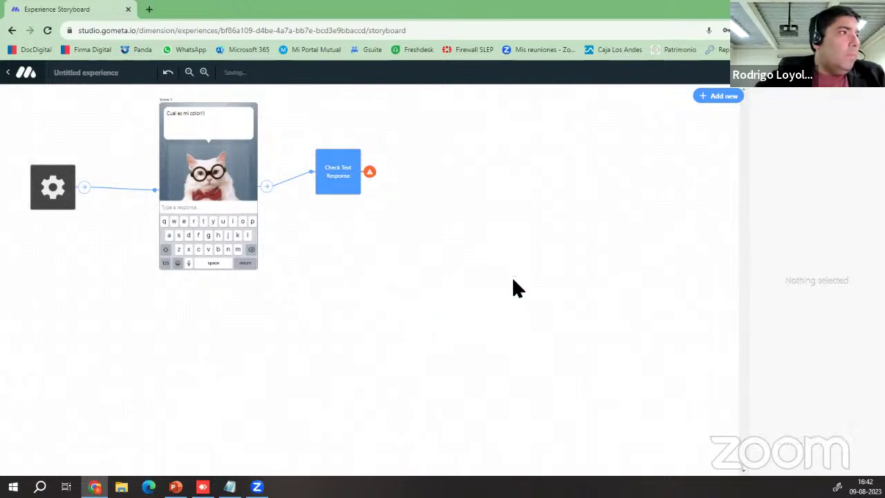
Step: Delete the Check Text Response block and reload the storyboard page
left_click(349, 164)
left_click(359, 152)
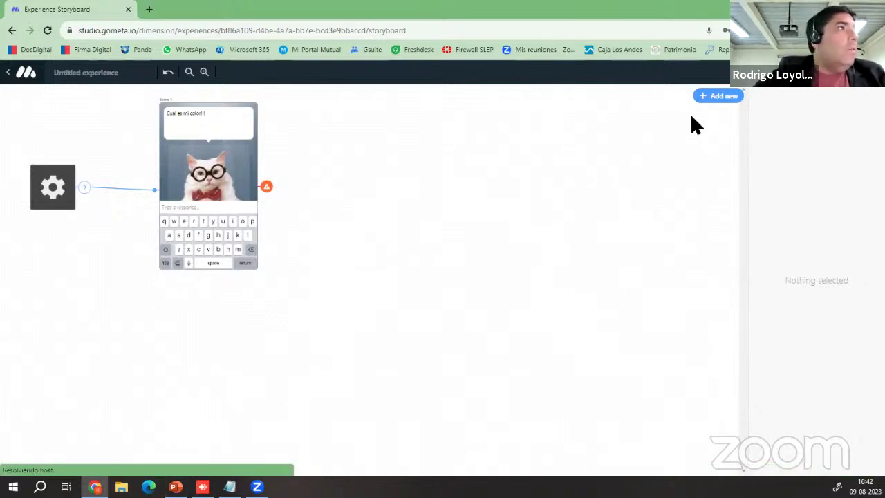
left_click(46, 32)
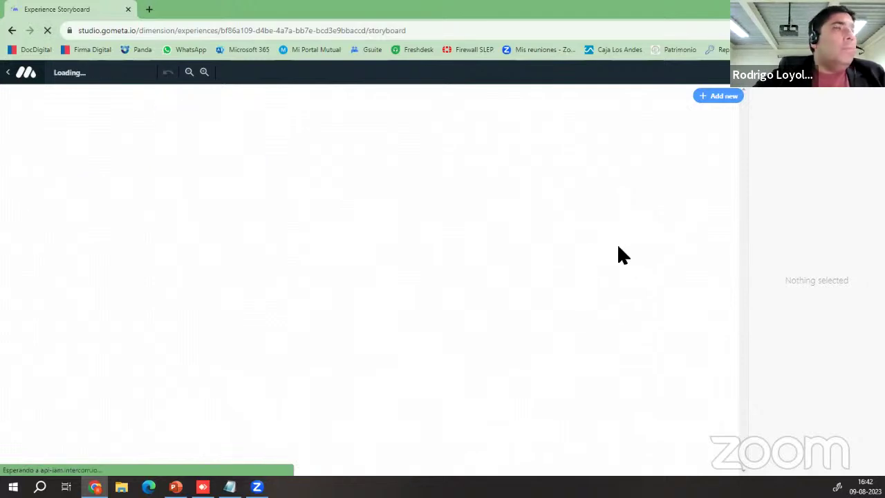
Step: Add a character scene with the dialogue "correcto" and place it well apart from the cat text input scene
left_click(718, 98)
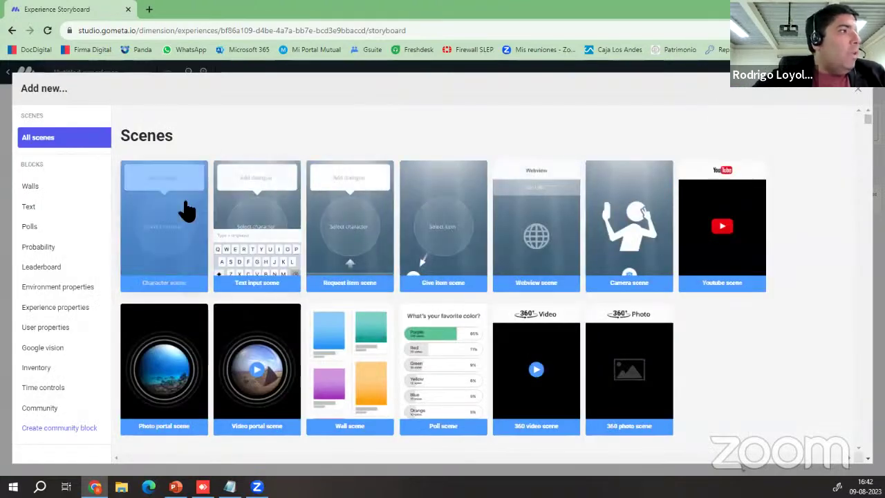
left_click(169, 228)
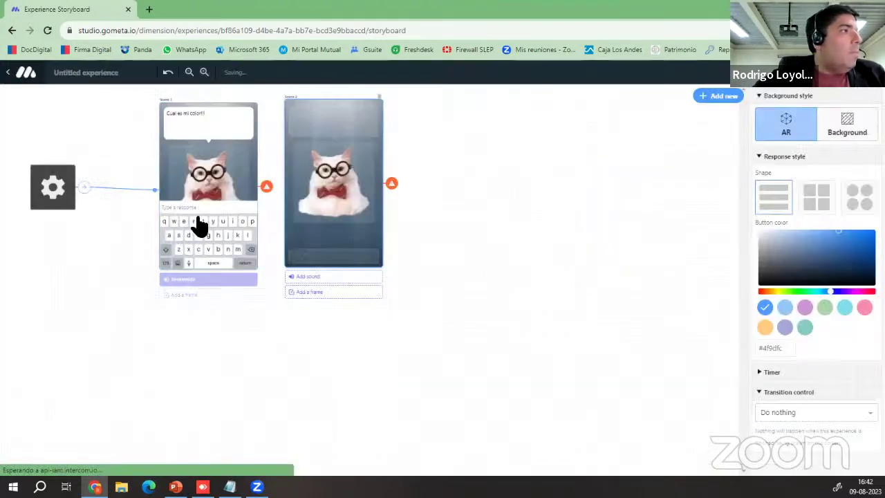
left_click_drag(336, 108, 441, 113)
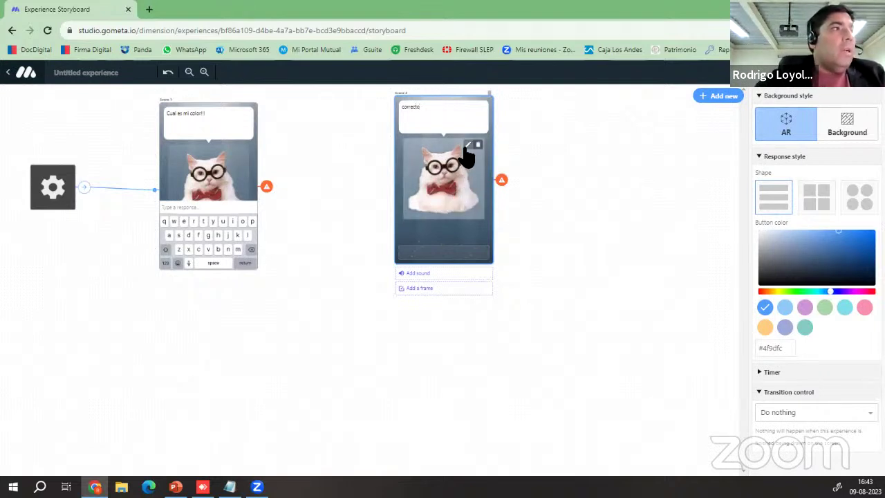
Step: Search the 2D characters for "smile" and use the yellow smiley with the cartoon hand in the "correcto" scene
left_click(468, 146)
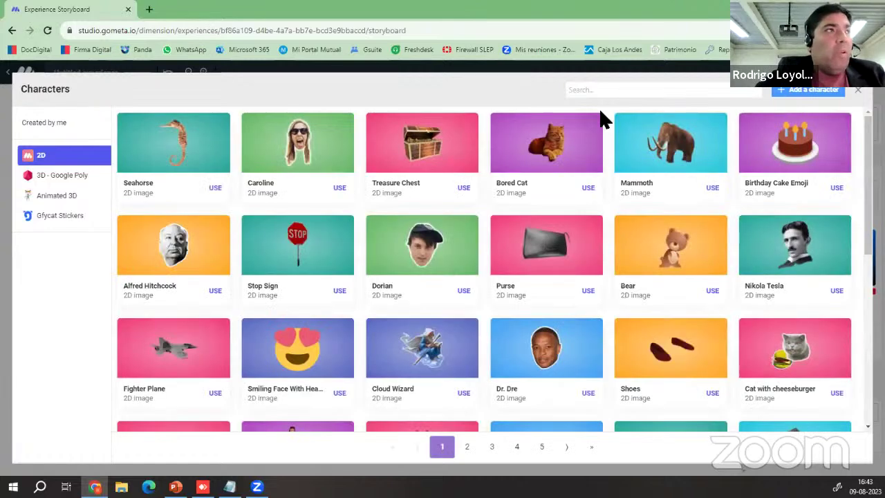
left_click(599, 91)
type("smile")
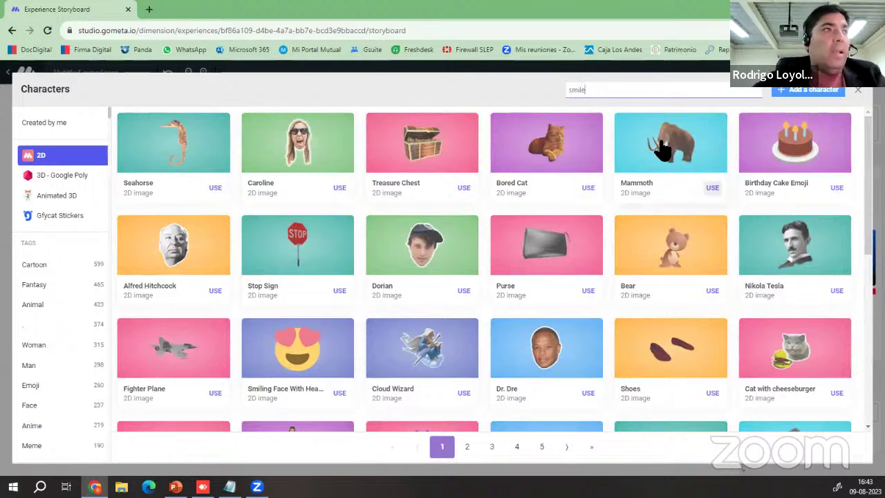
key("Return")
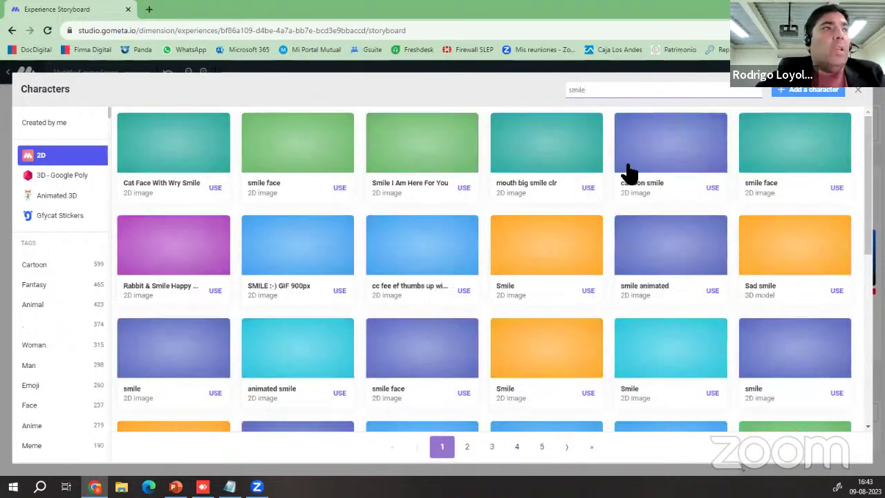
scroll(487, 315, "down", 3)
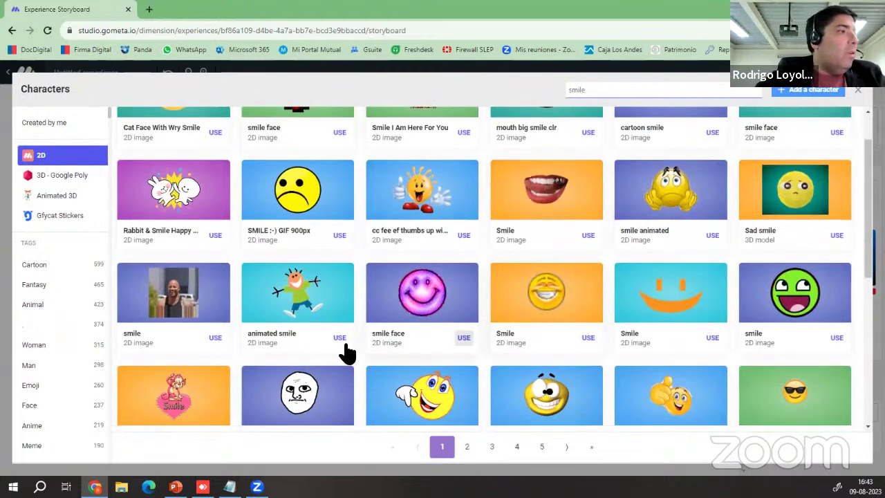
left_click(430, 233)
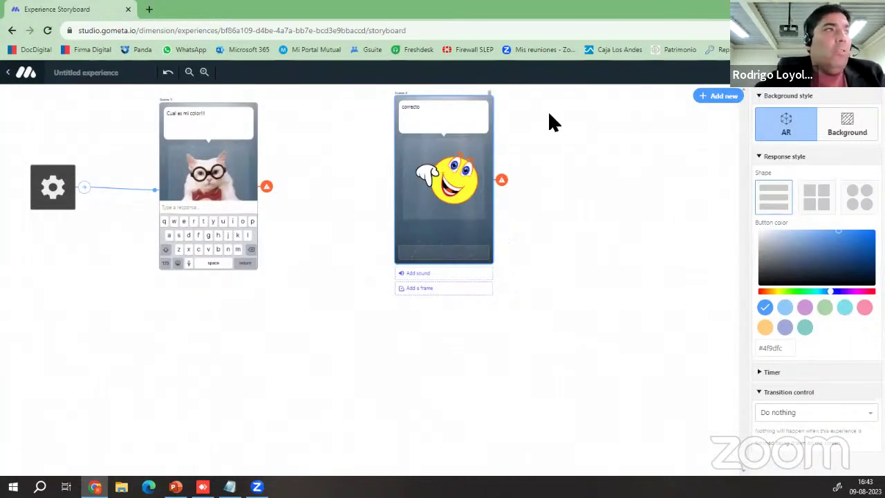
Step: Add a second character scene below the "correcto" scene and give it the dialogue "Incorrecto!!!"
left_click(720, 98)
left_click(185, 222)
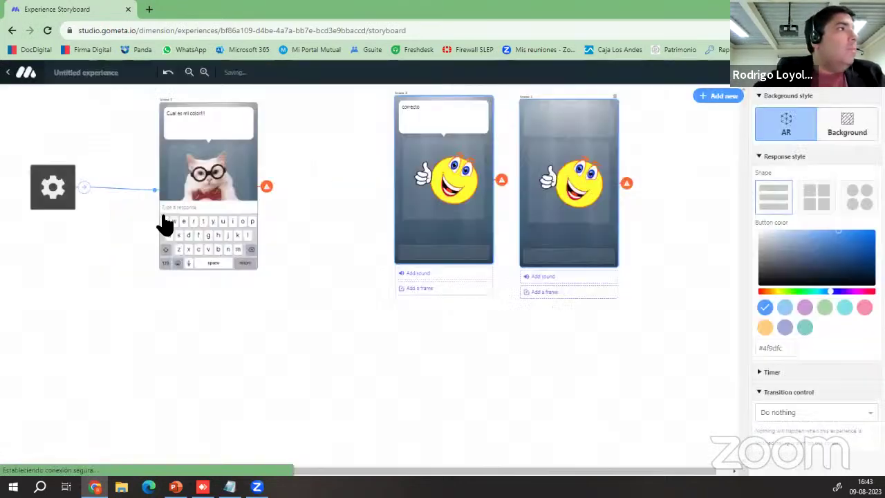
left_click_drag(579, 112, 560, 173)
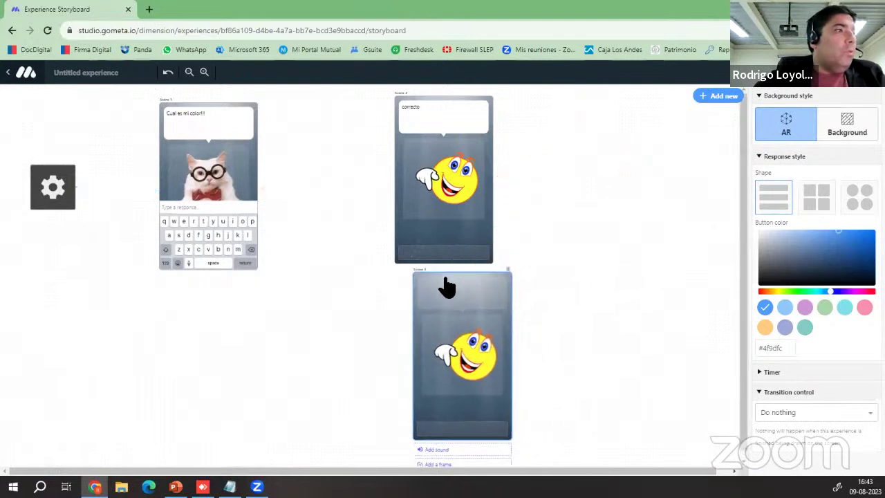
left_click(458, 302)
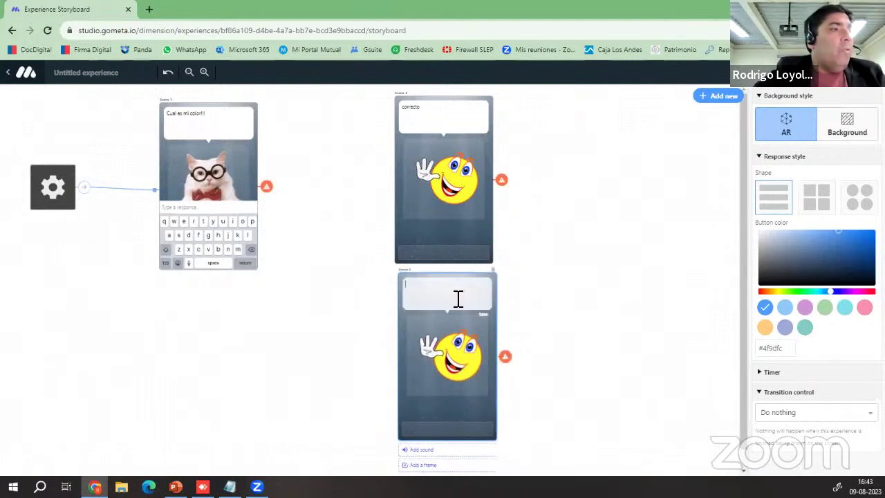
type("Incorrecto")
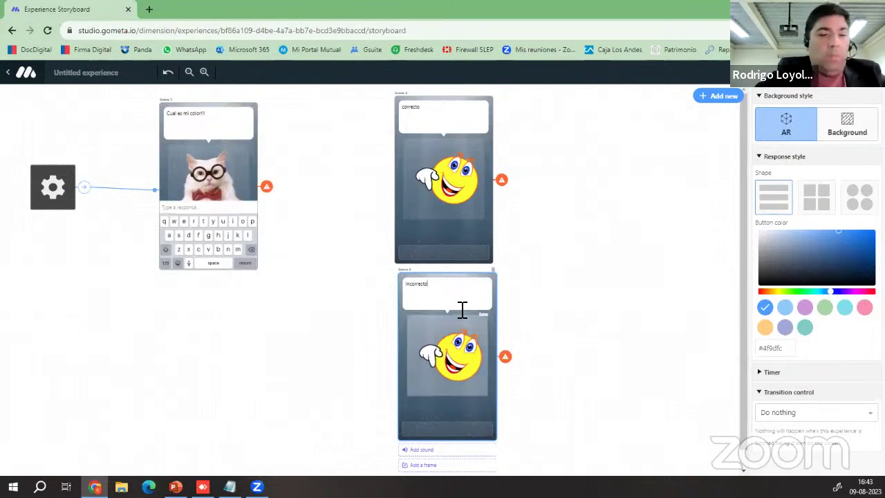
type("!!!")
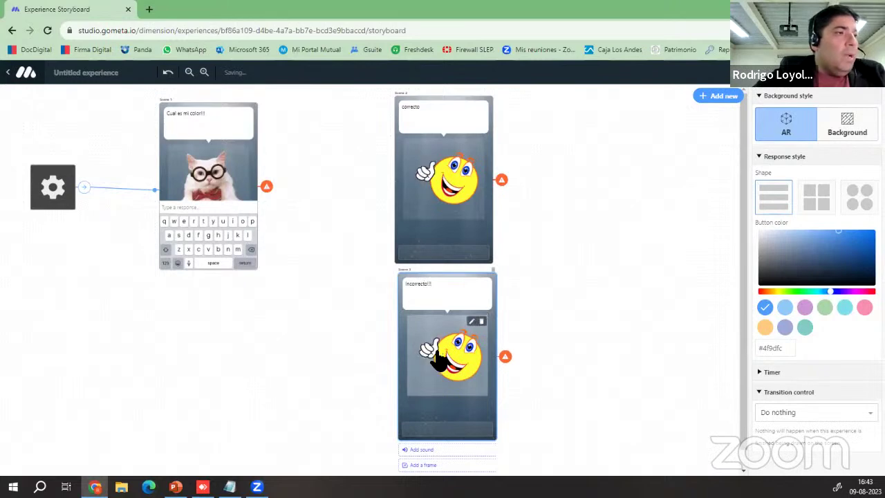
Step: Change the "Incorrecto!!!" scene's character to the sad yellow "smile animated" face
left_click(473, 333)
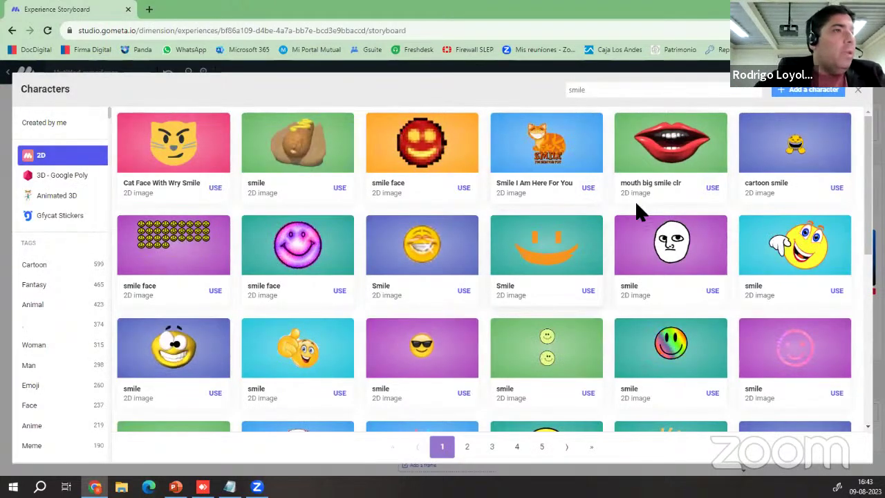
left_click(419, 280)
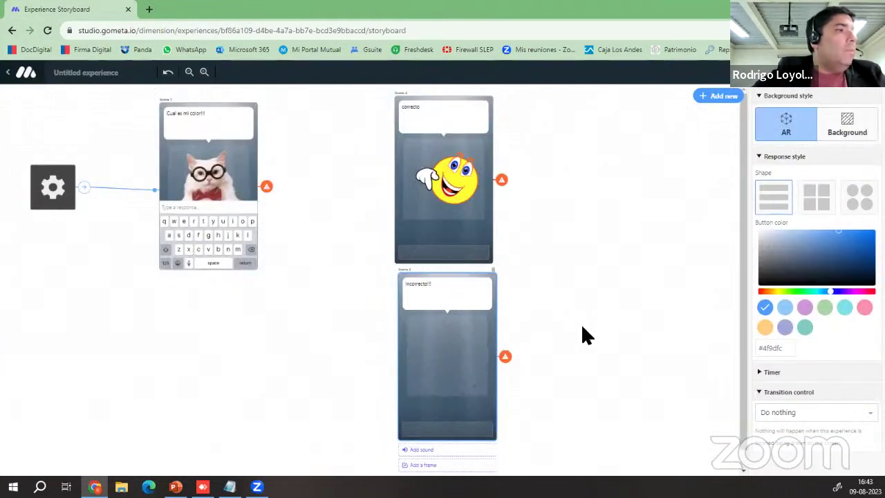
left_click(474, 322)
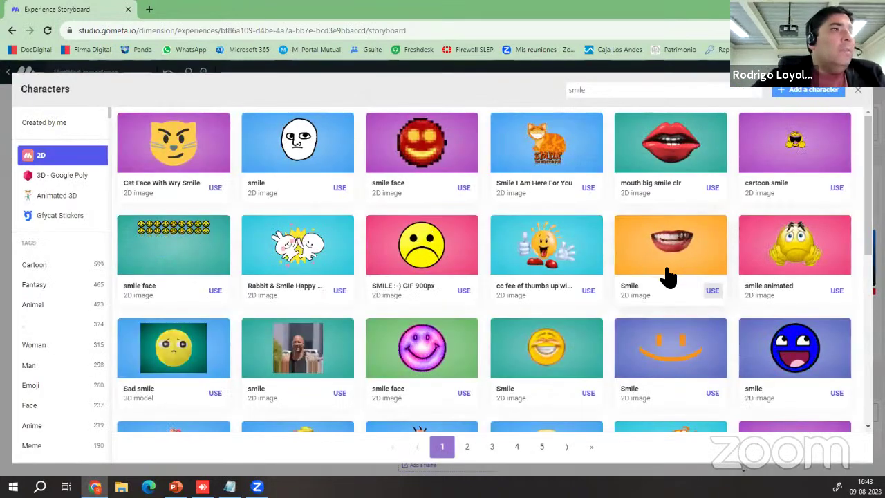
scroll(665, 275, "down", 3)
left_click(801, 197)
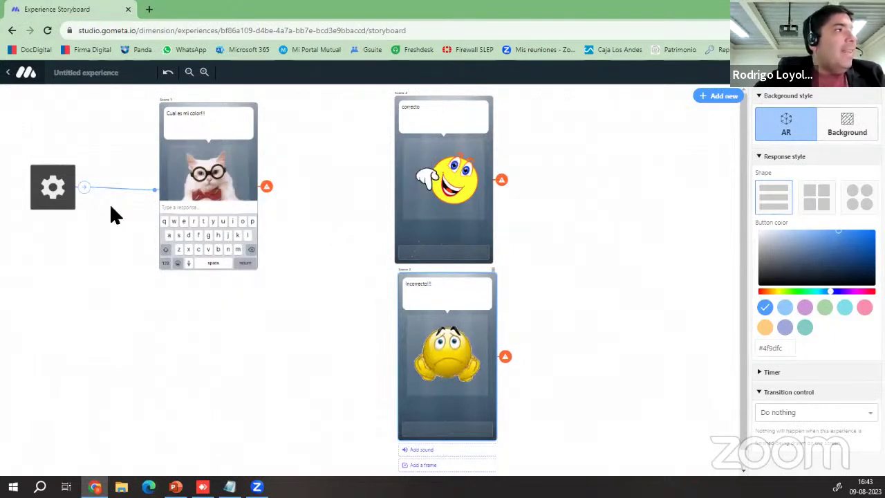
Step: Add a Check Text Response block and place it between the cat text input scene and the "correcto" scene
left_click(720, 95)
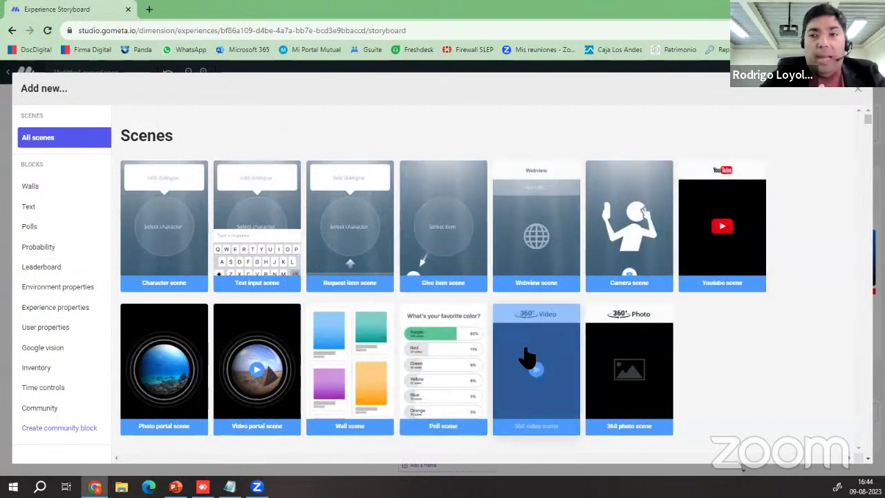
left_click(31, 208)
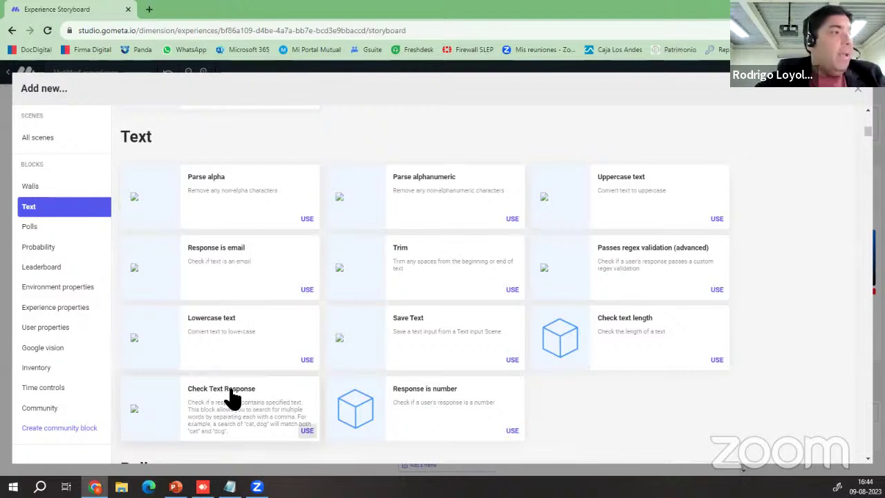
left_click(306, 431)
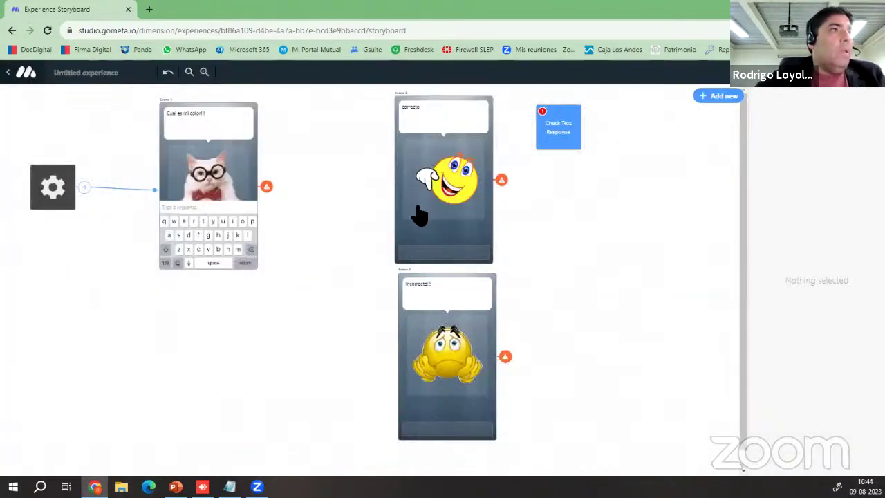
left_click_drag(566, 123, 324, 156)
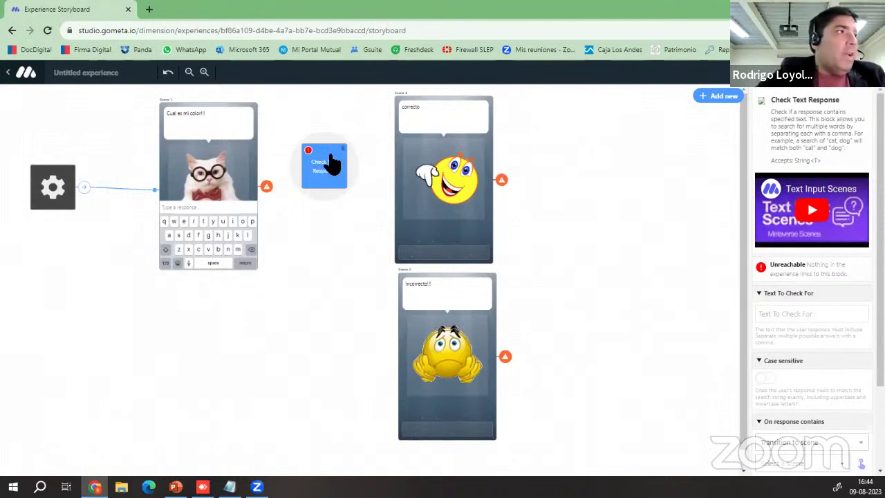
mouse_move(331, 163)
left_mouse_down()
mouse_move(383, 419)
mouse_move(330, 253)
mouse_move(331, 157)
left_mouse_up()
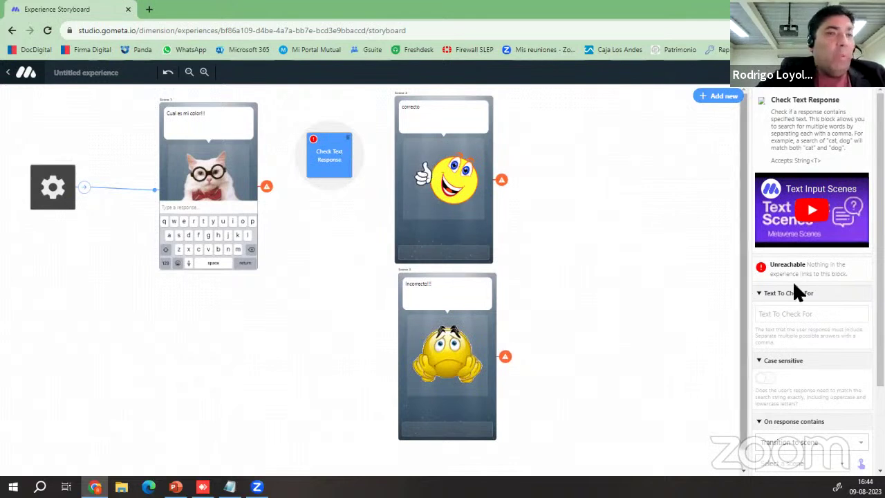
Step: Set the Check Text Response block's text to check for to "blanco, rojo"
left_click(782, 315)
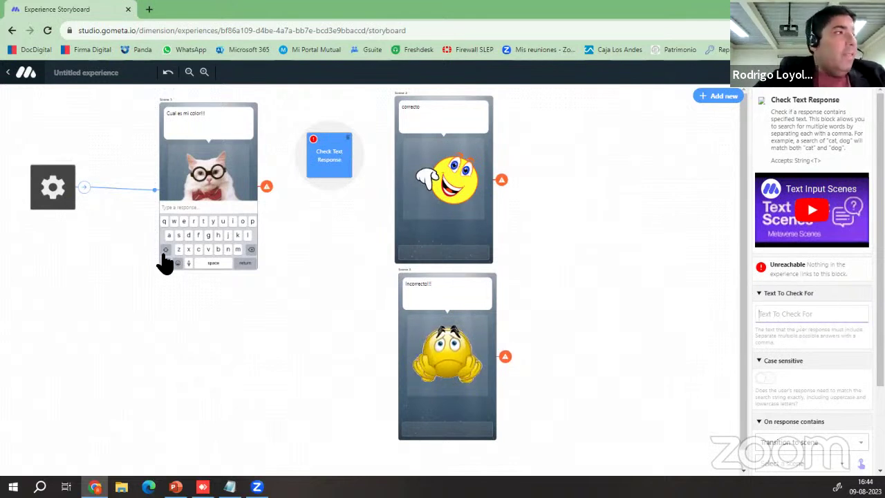
left_click(328, 147)
left_click(326, 161)
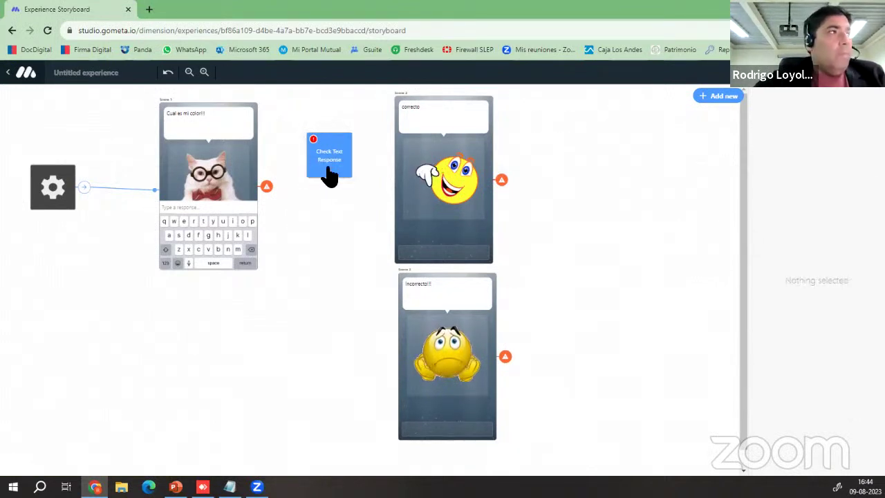
left_click(795, 313)
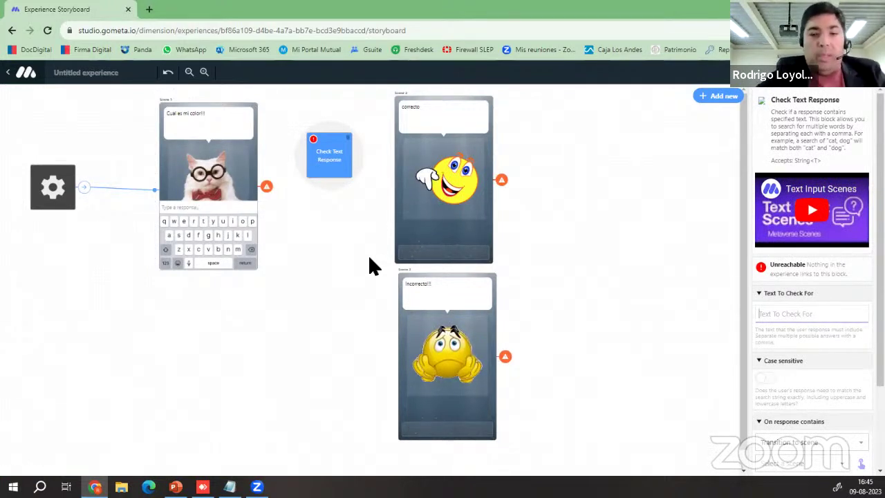
type("blanco,")
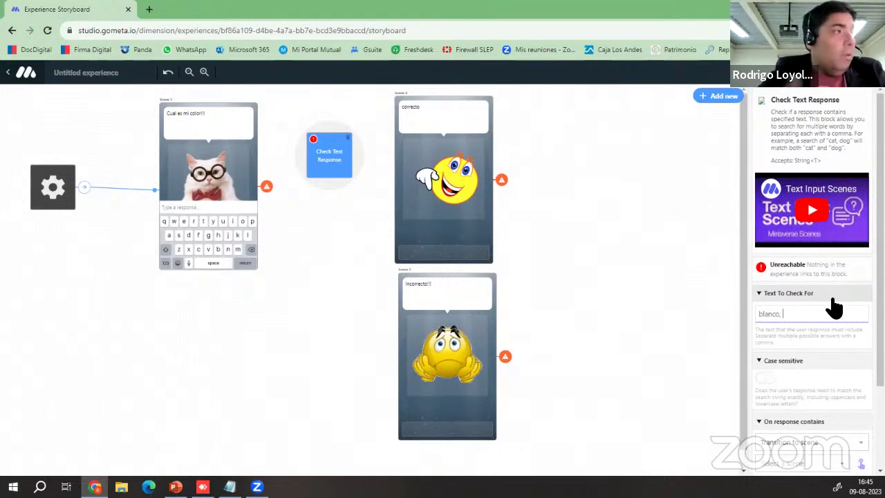
type("roj")
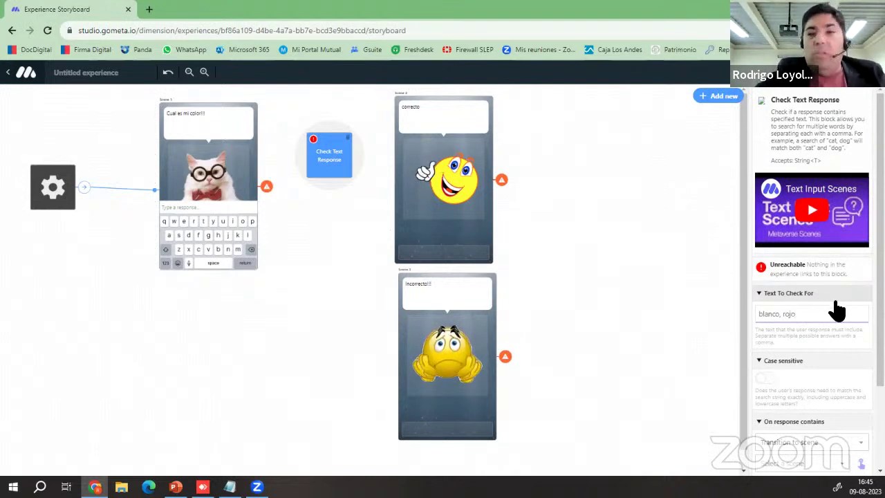
type("o")
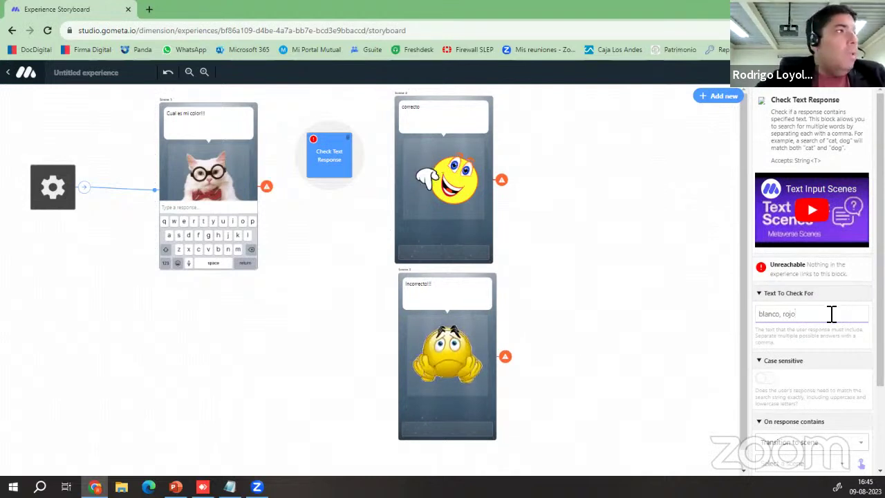
Step: Make the Check Text Response block transition to Scene 2 when the response contains the text
scroll(832, 314, "down", 2)
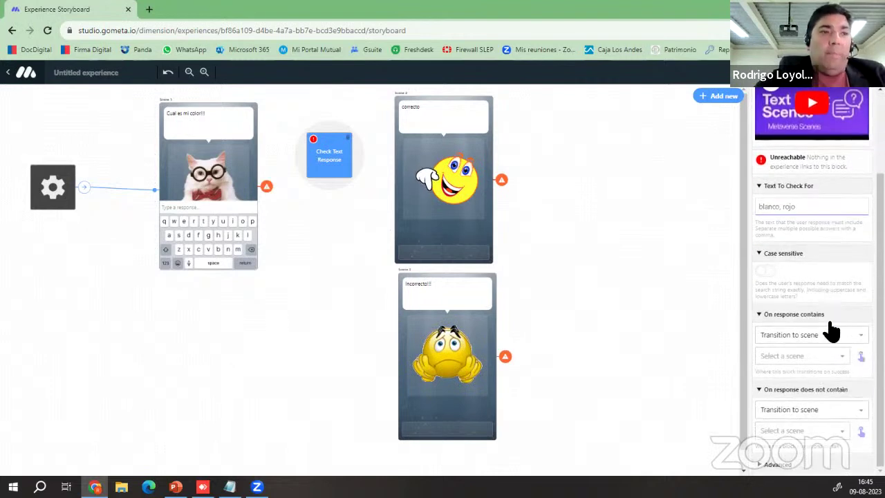
left_click(805, 356)
scroll(795, 294, "up", 2)
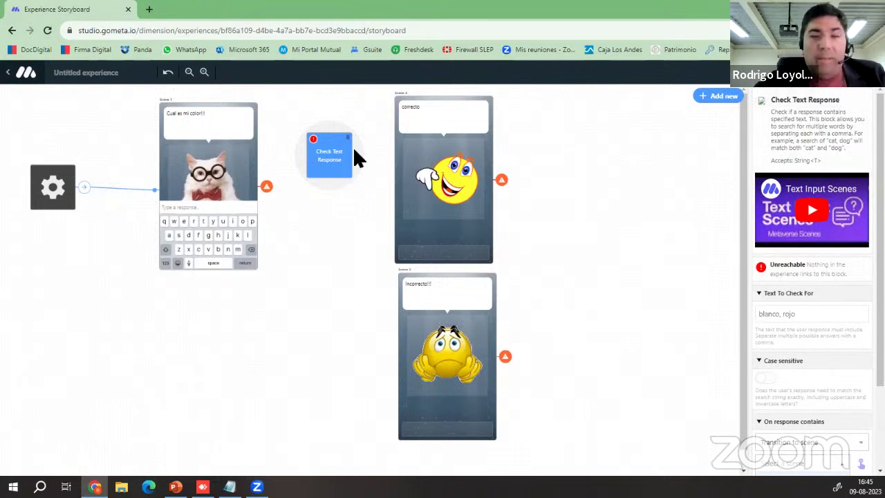
scroll(816, 297, "down", 2)
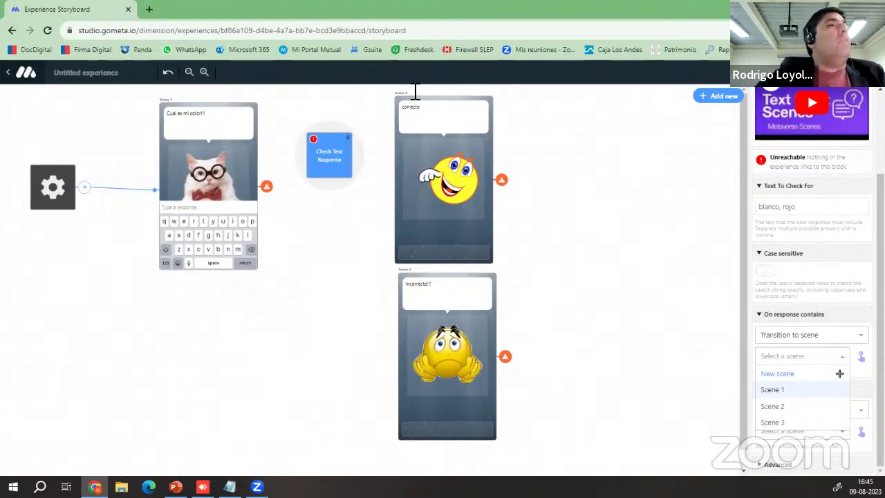
left_click(791, 406)
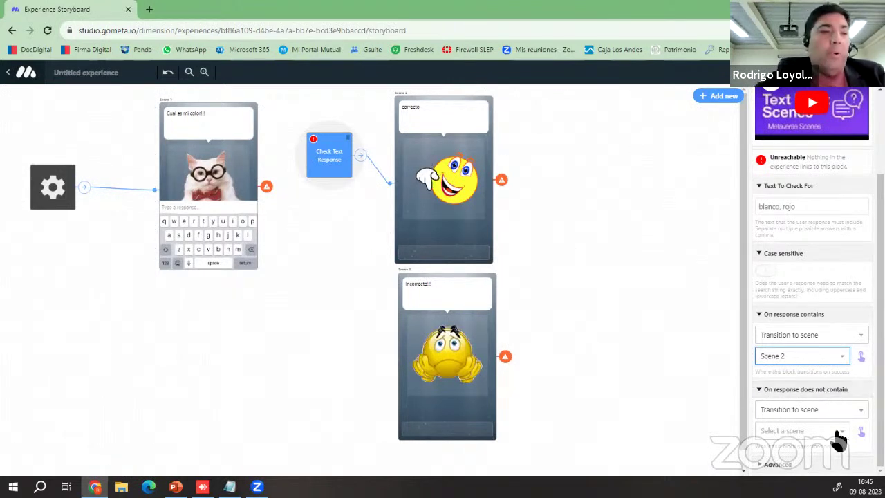
Step: Make the Check Text Response block transition to Scene 3 when the response does not contain the text
left_click(810, 436)
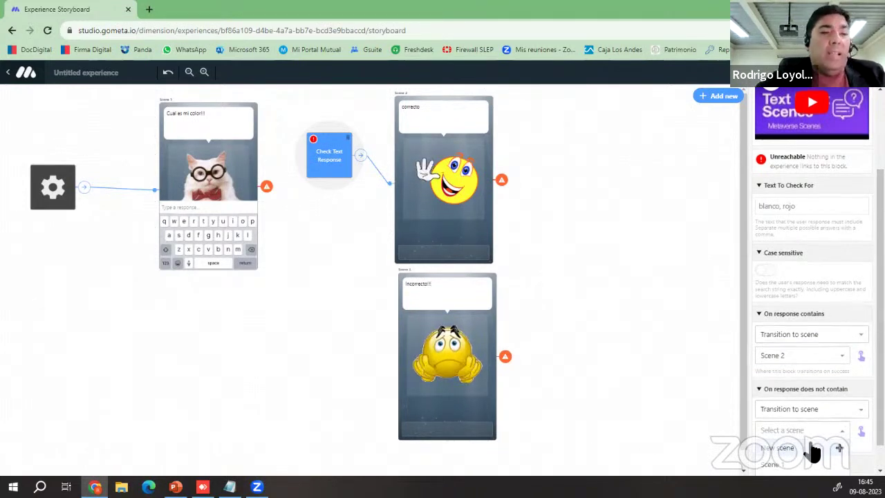
scroll(810, 453, "down", 1)
left_click(798, 468)
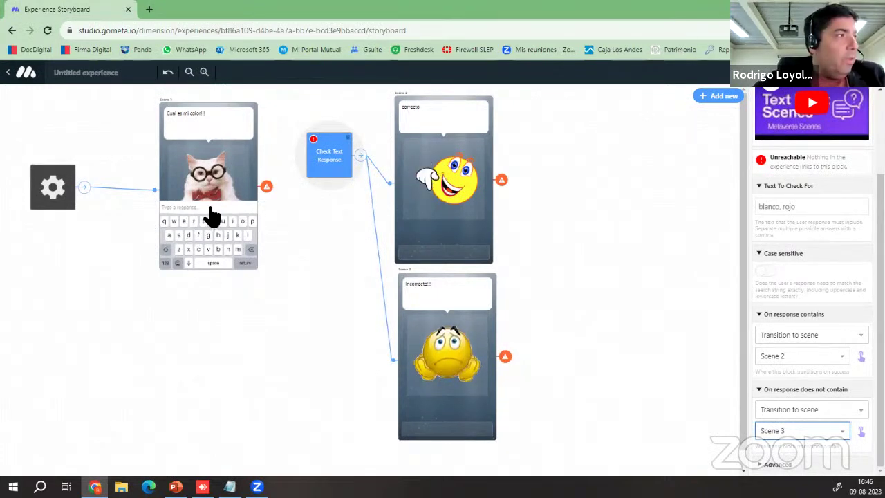
Step: Link the cat scene's text input to the Check Text Response block
left_click(240, 218)
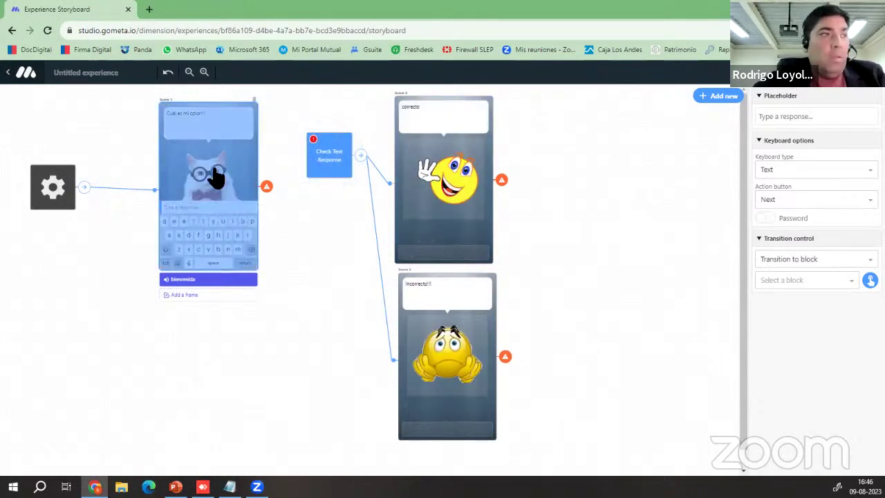
left_click(326, 167)
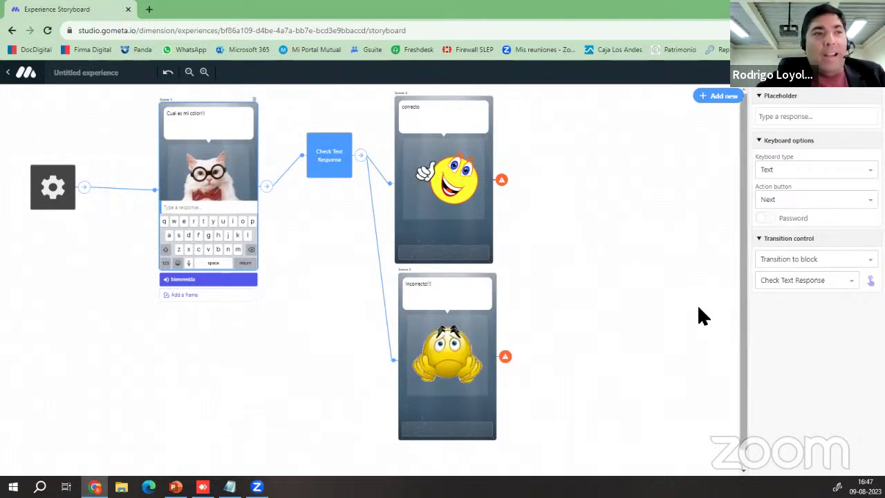
left_click(870, 280)
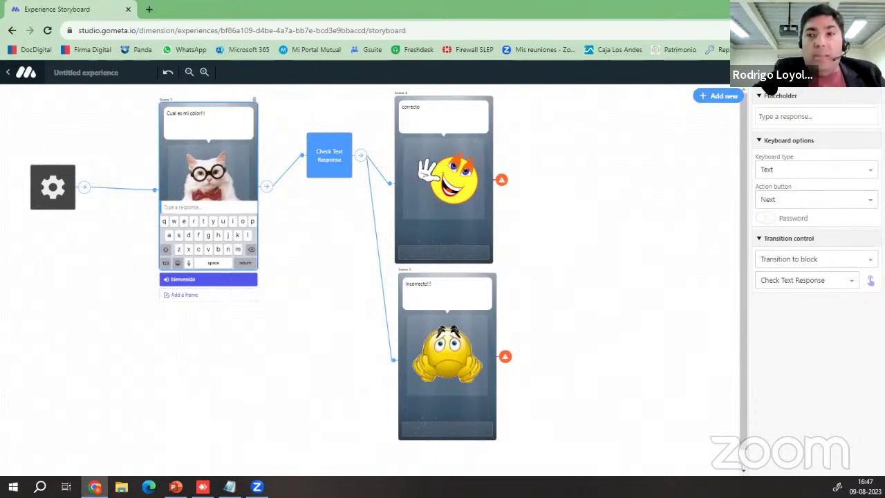
Step: Display the experience's test QR code, switch to the AnyDesk phone view for scanning it, and return to the storyboard in Chrome
left_click(802, 72)
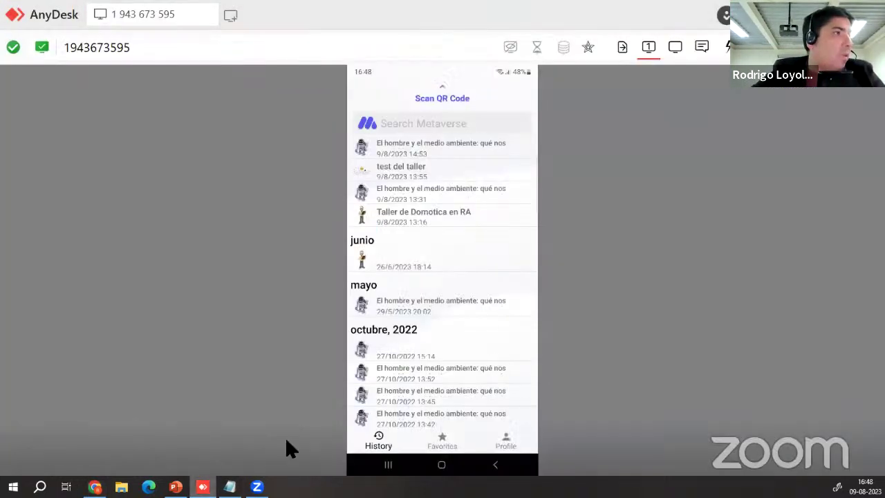
left_click(203, 487)
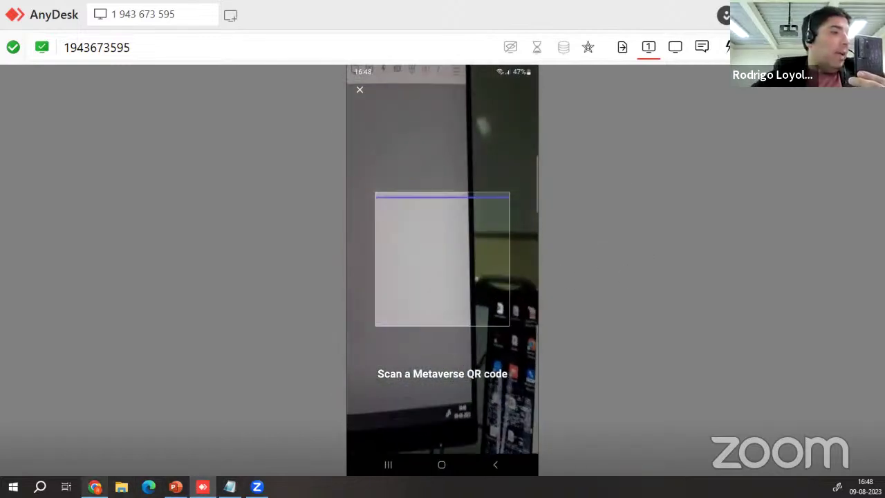
key("alt+Tab")
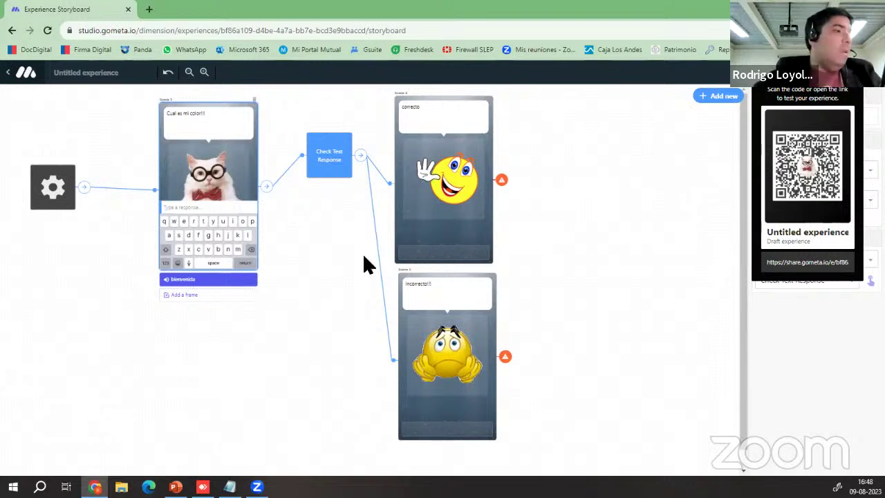
key("alt+Tab")
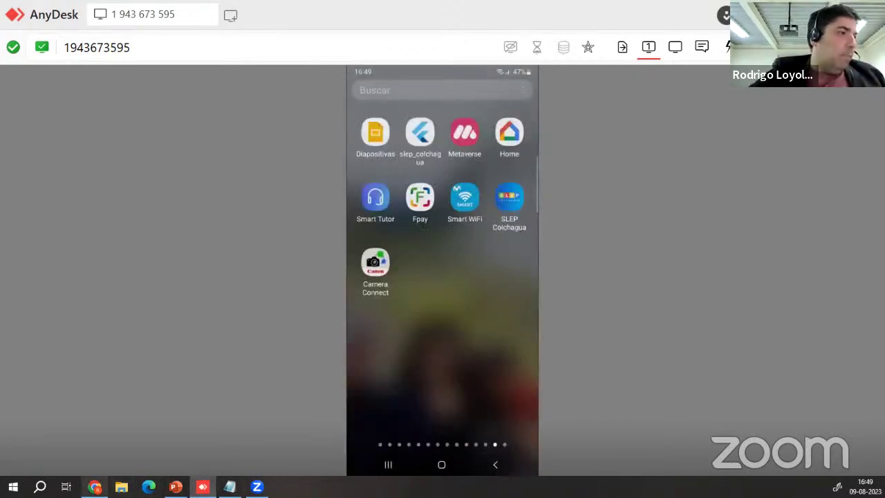
left_click(95, 487)
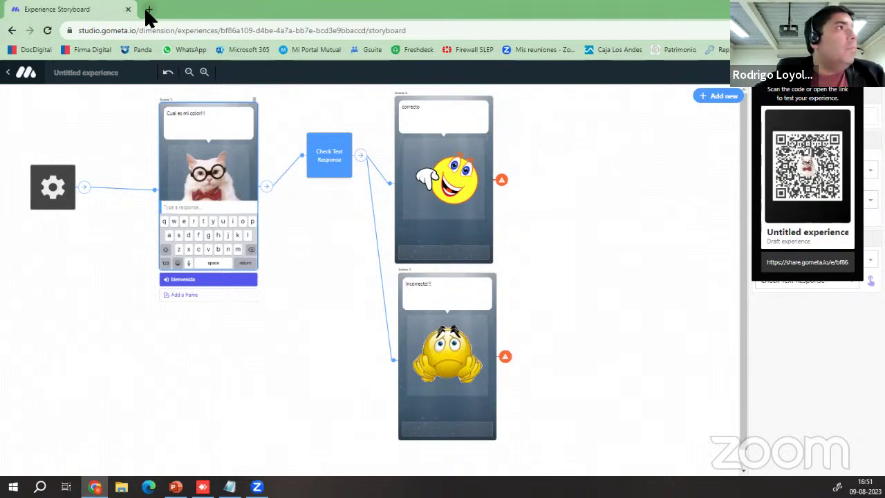
Step: Open the bookmarked "Realidad aumentada-Metaverse" YouTube video in a new tab, copy its URL and close the tab
left_click(149, 9)
left_click(877, 49)
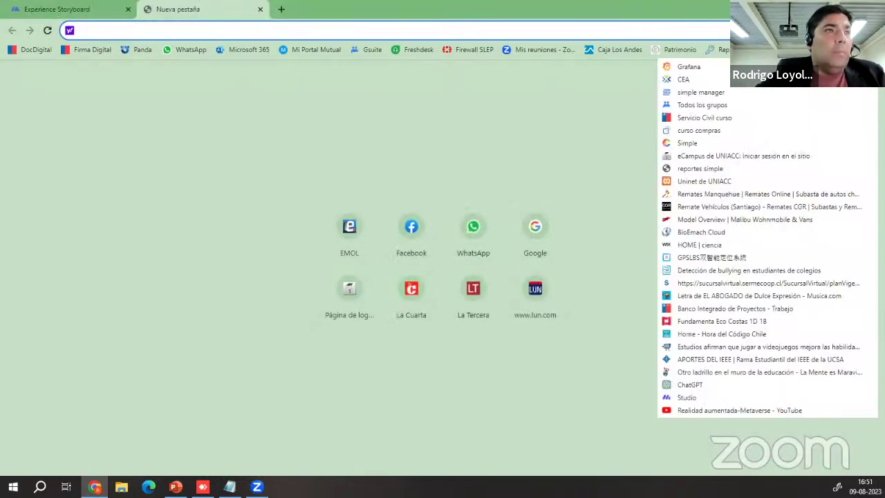
left_click(719, 409)
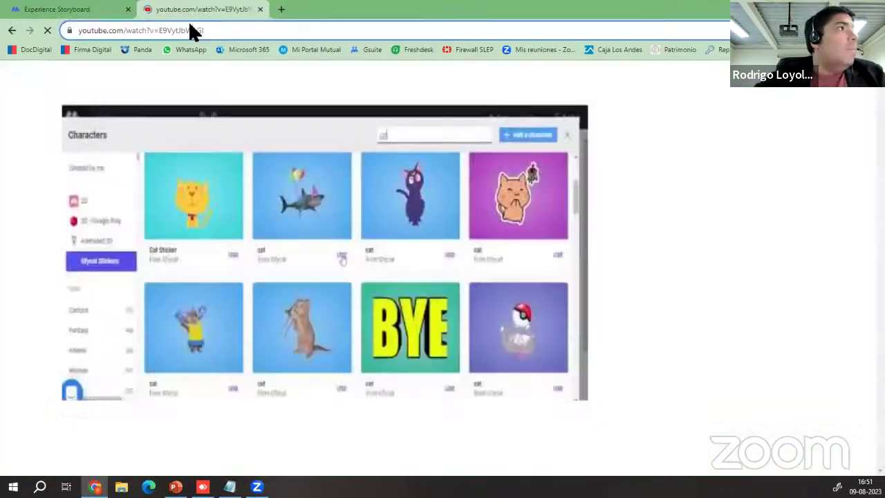
right_click(200, 28)
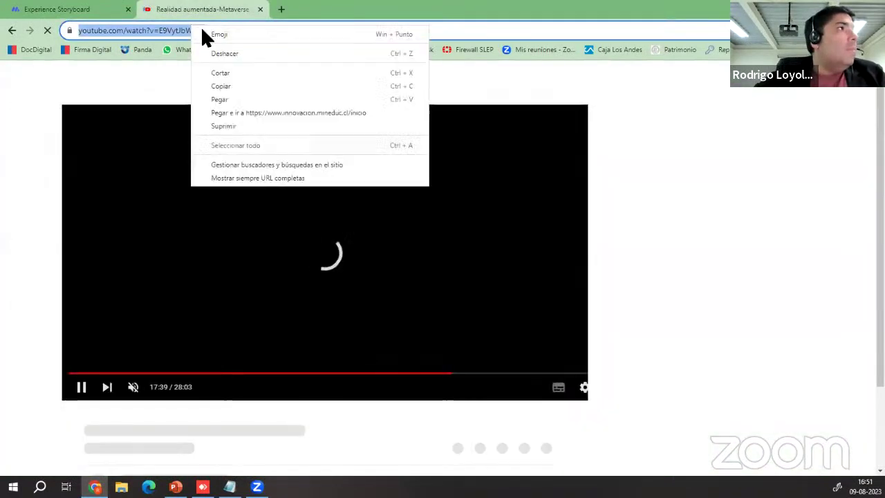
left_click(243, 86)
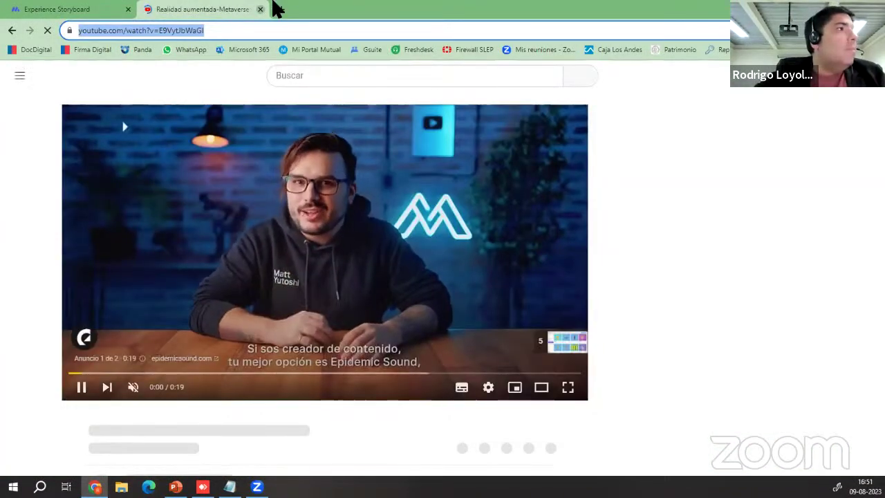
left_click(260, 9)
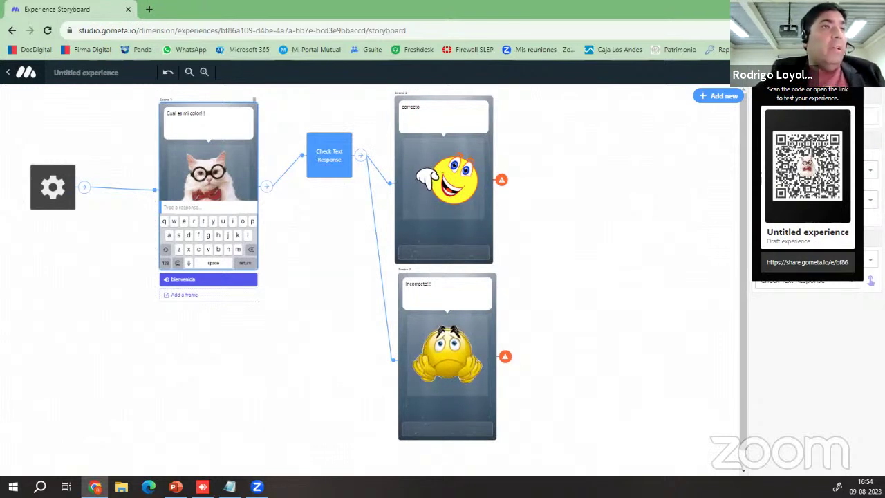
Step: Open the "correcto" scene's character library, show the Animated 3D category and start adding a new character
left_click(443, 176)
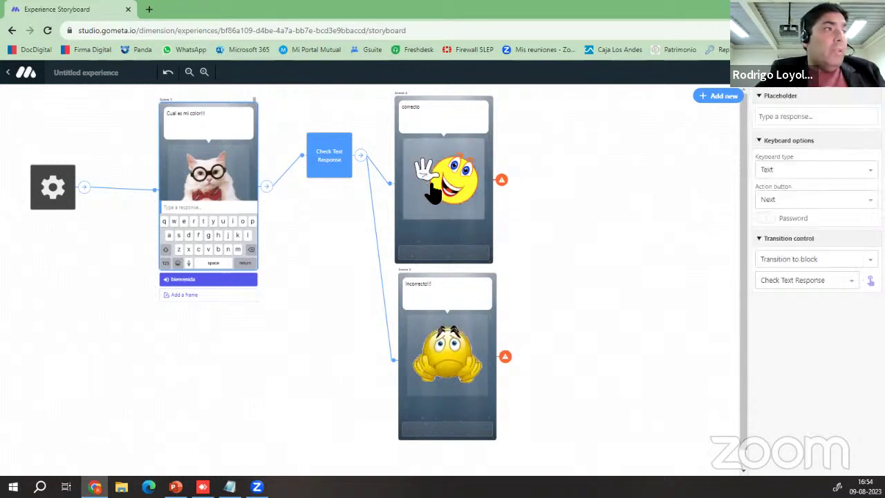
left_click(457, 176)
left_click(470, 145)
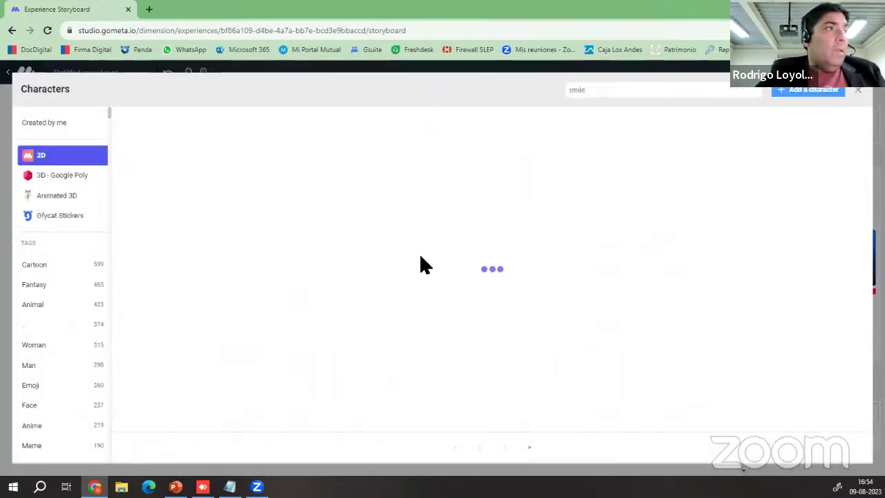
left_click(59, 195)
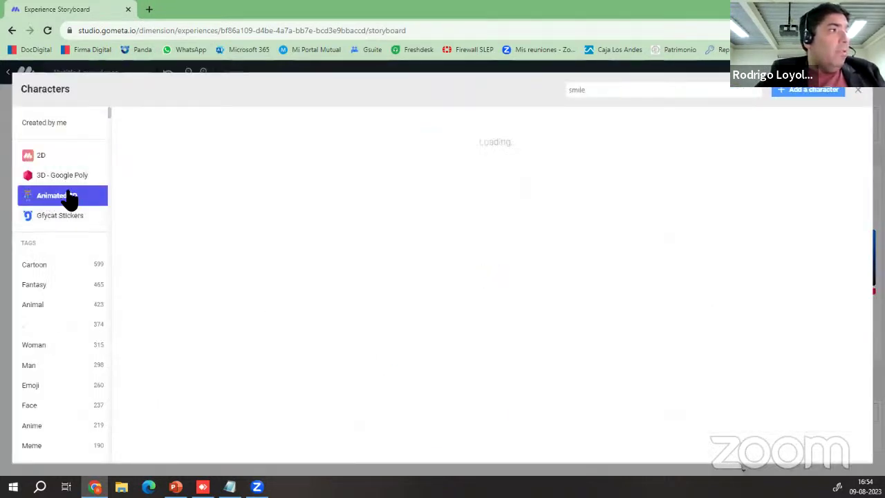
left_click(814, 90)
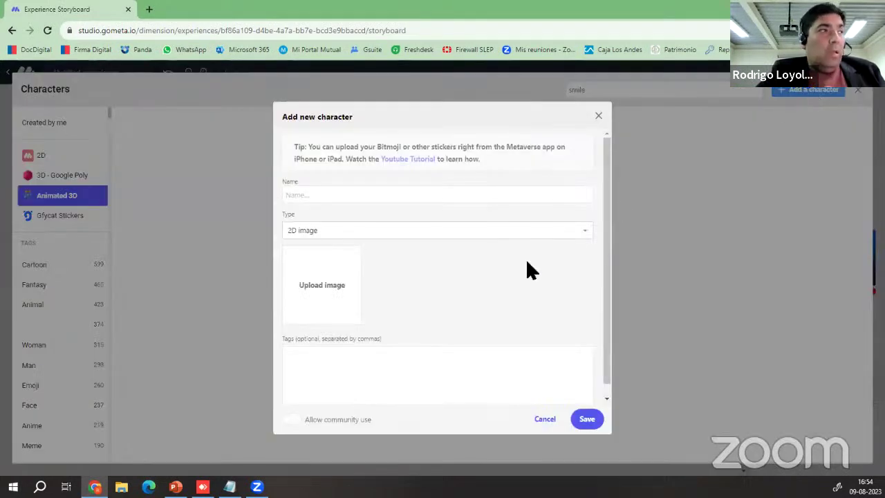
Step: Upload the "unnamed2" image from the Imágenes folder as the new 2D character's picture
left_click(324, 291)
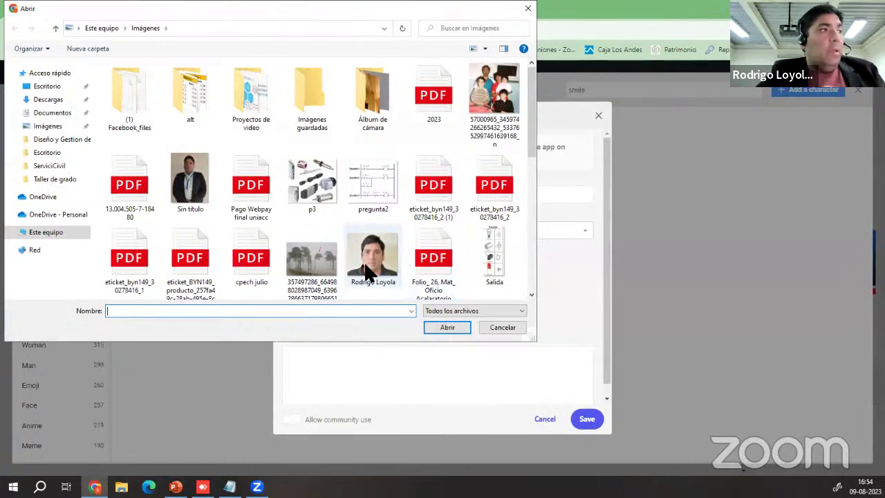
left_click(317, 198)
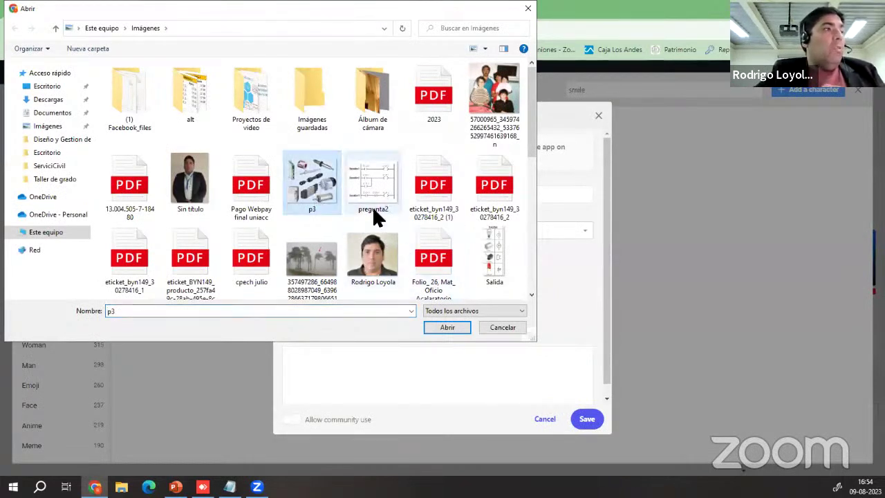
scroll(484, 266, "down", 2)
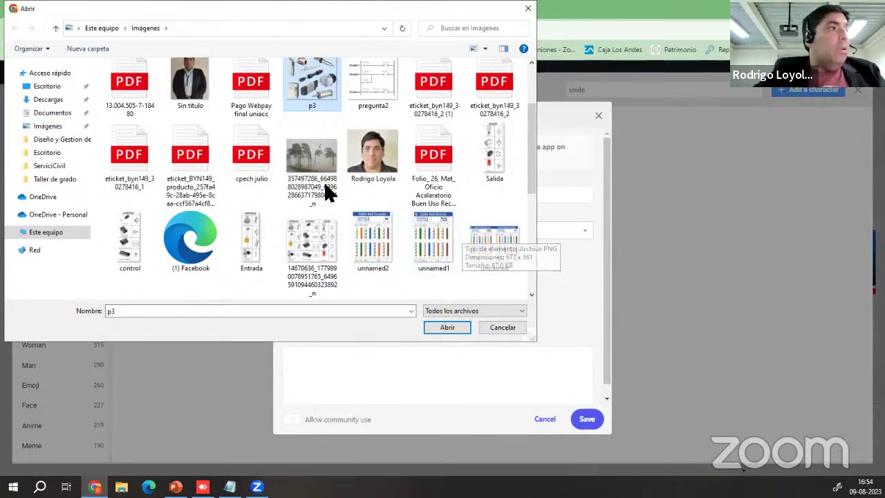
scroll(388, 235, "up", 2)
left_click(359, 185)
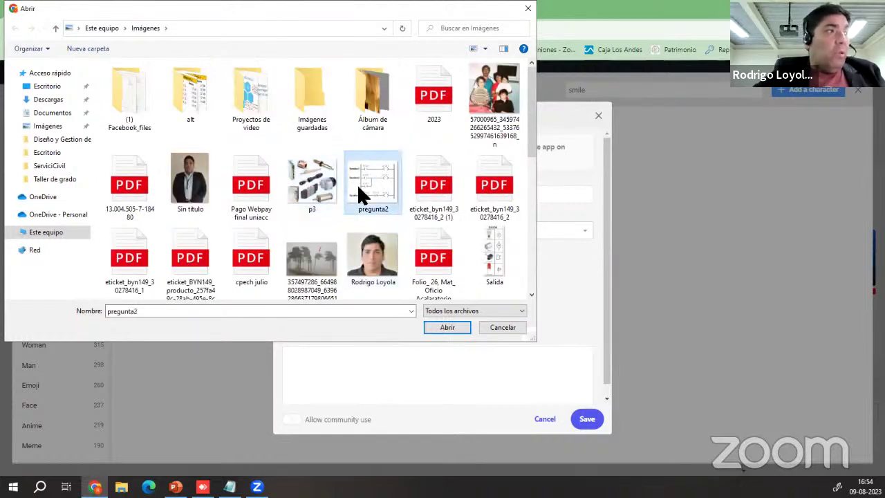
scroll(433, 258, "down", 3)
left_click(364, 163)
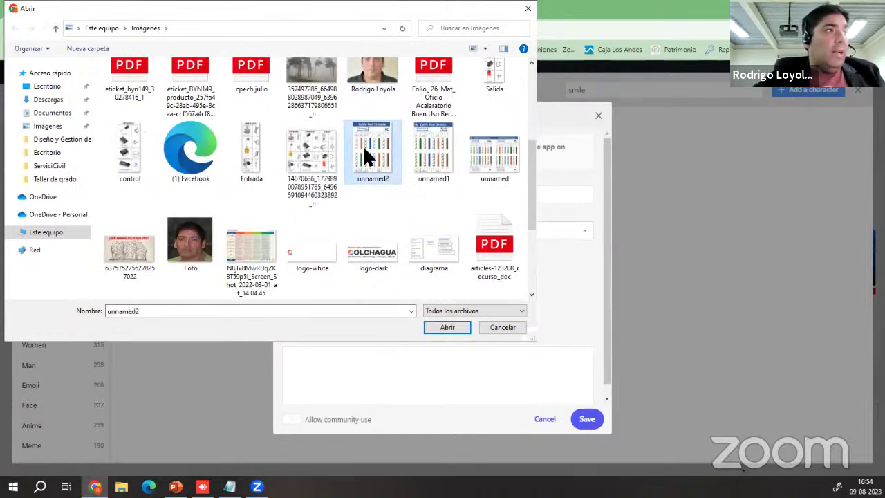
left_click(447, 327)
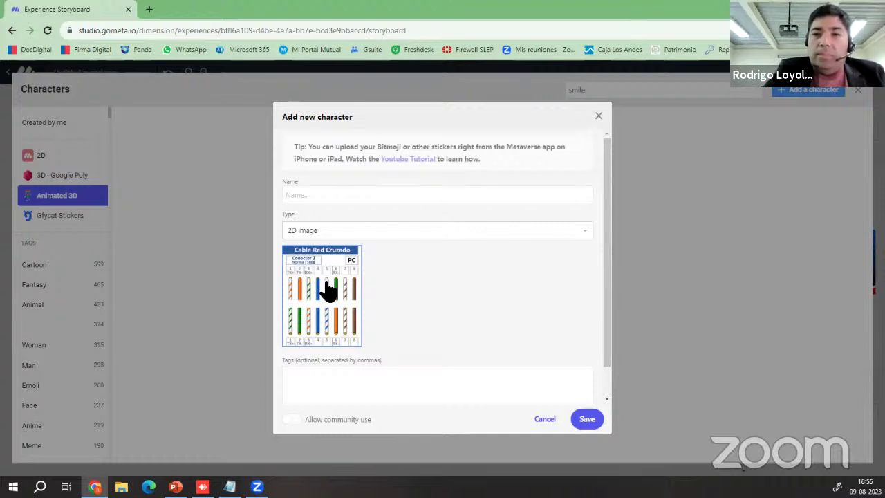
Step: Cancel the new character, close the character library and leave the cat quiz storyboard for the studio's experience page
left_click(545, 418)
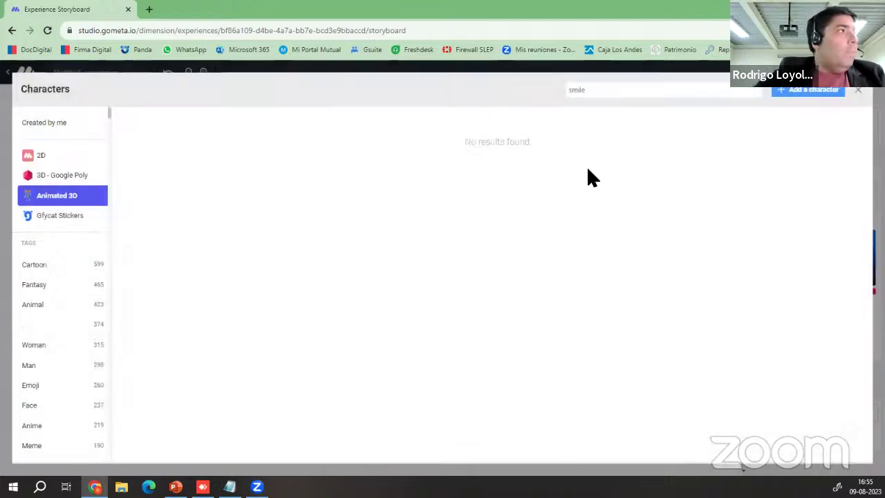
left_click(858, 91)
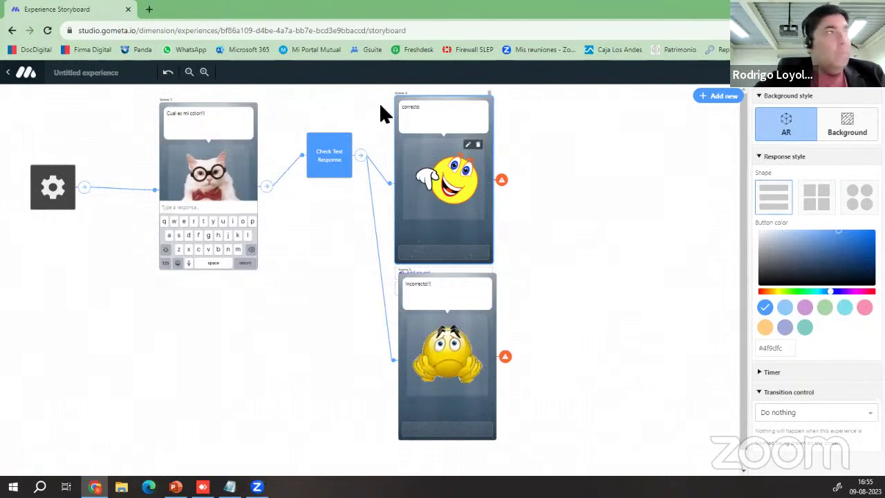
left_click(9, 72)
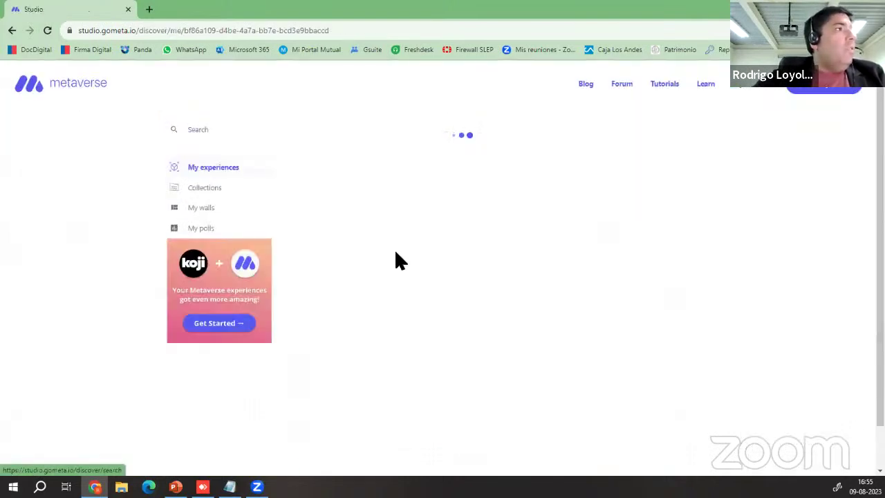
left_click(209, 209)
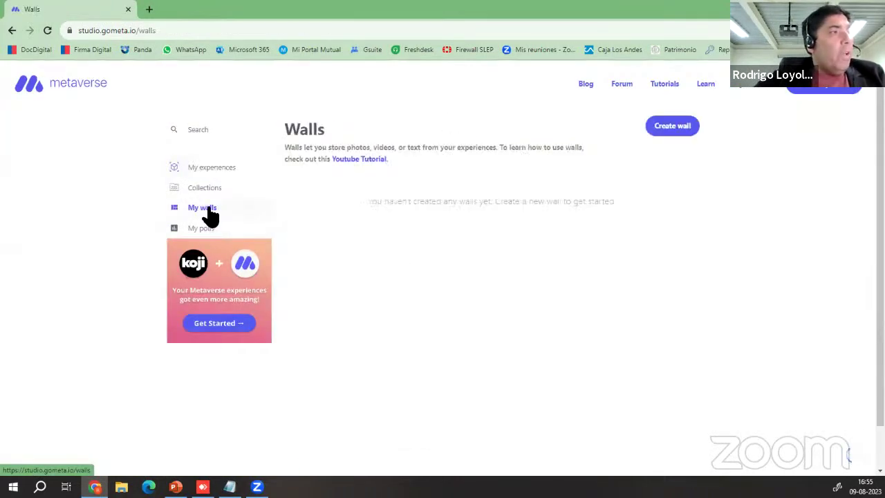
left_click(681, 127)
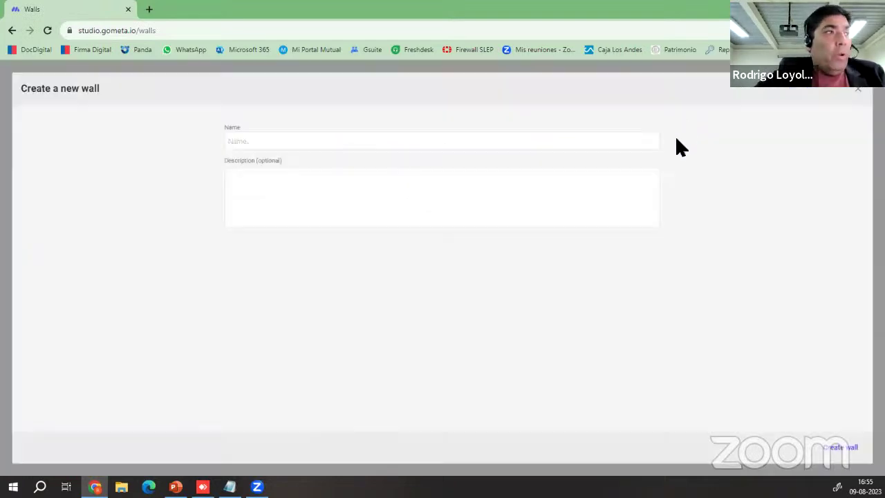
left_click(264, 143)
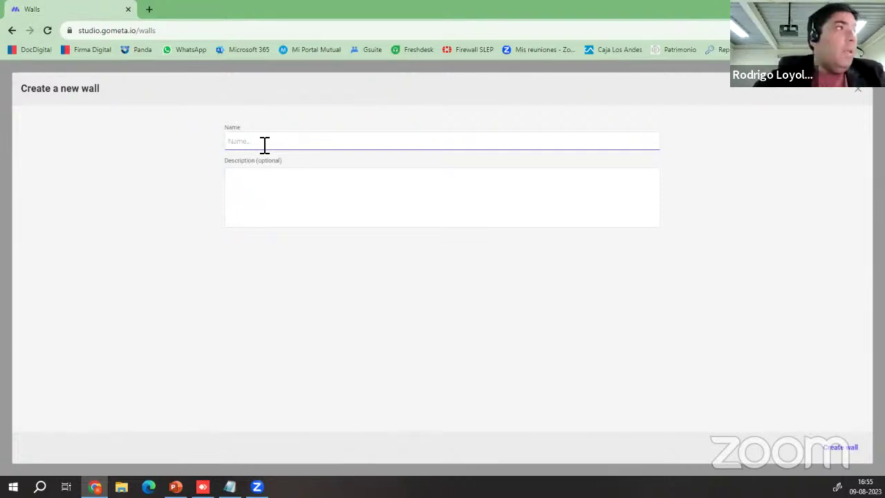
left_click(857, 90)
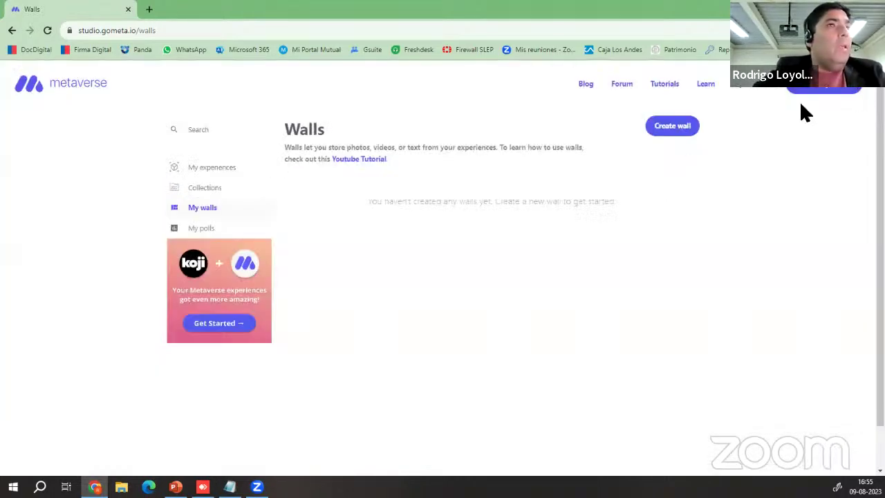
Step: Create a new experience and add a camera scene to its storyboard
key("alt+Left")
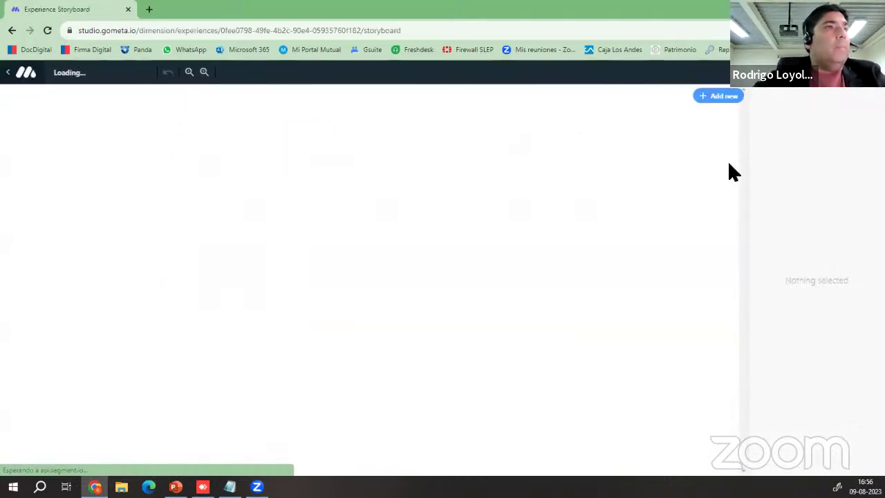
left_click(707, 99)
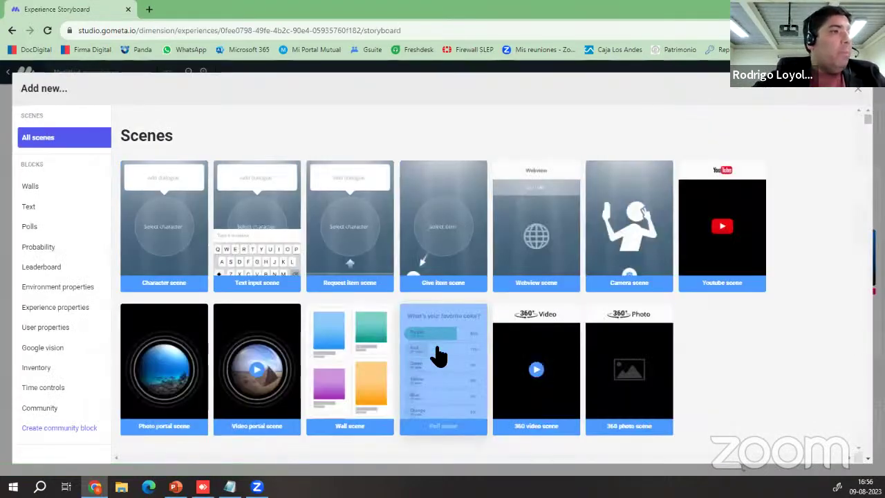
left_click(624, 249)
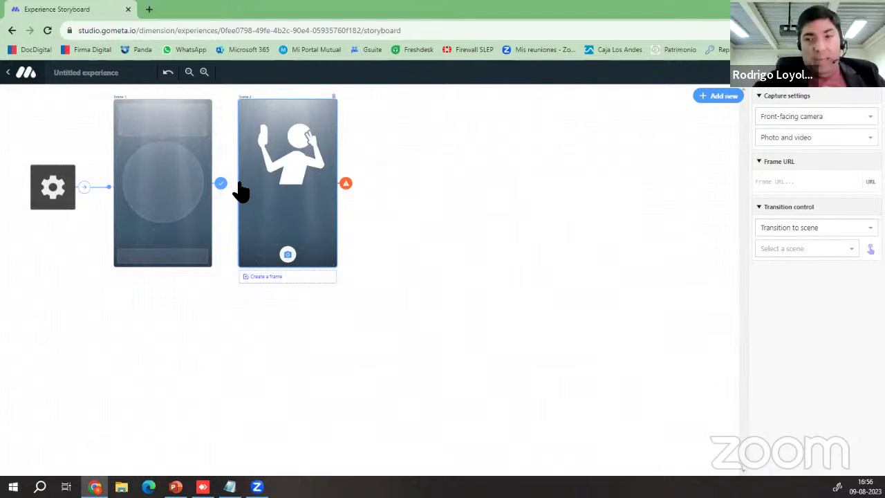
Step: Return to the studio's walls and start a new wall named "evidencia fotografica"
left_click(72, 110)
left_click(202, 208)
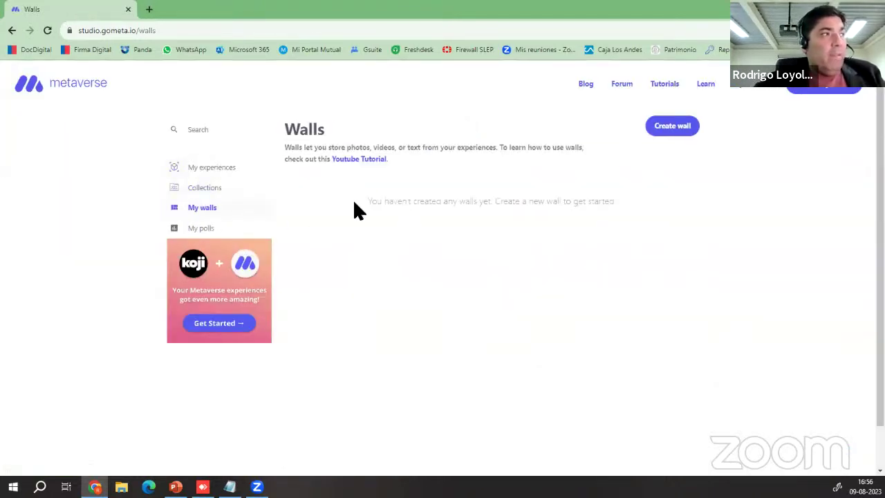
left_click(673, 129)
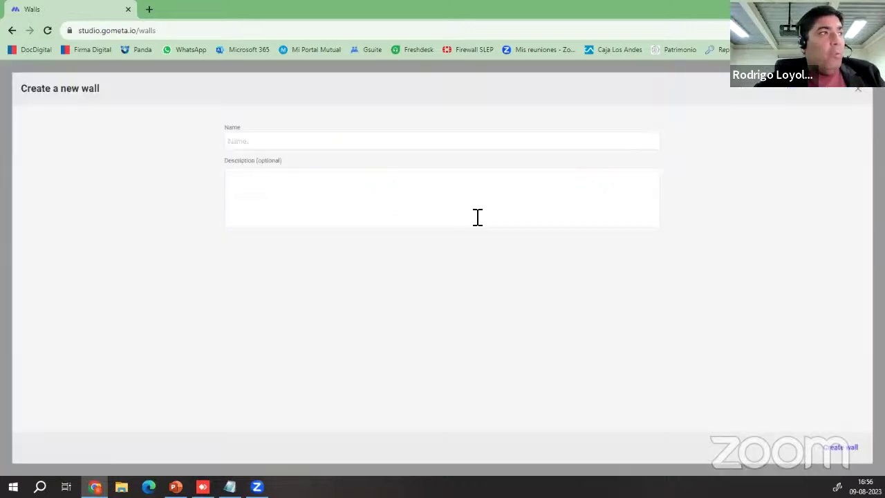
left_click(274, 145)
type("evo")
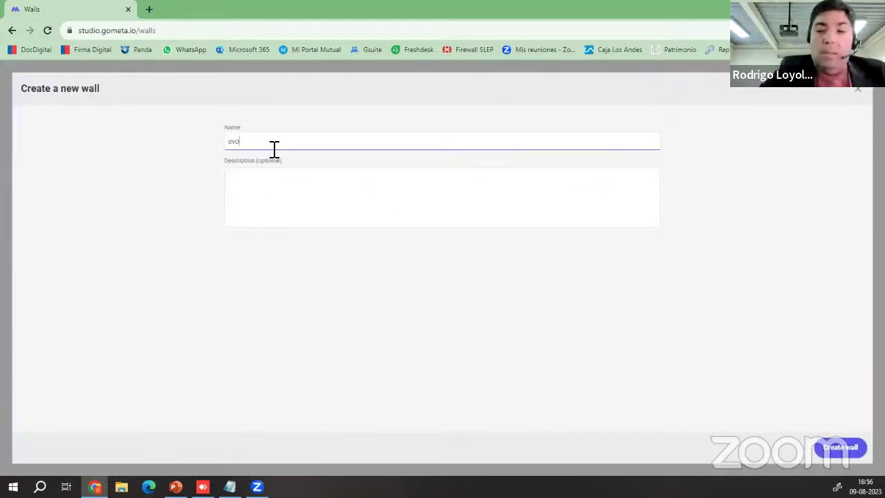
key("BackSpace")
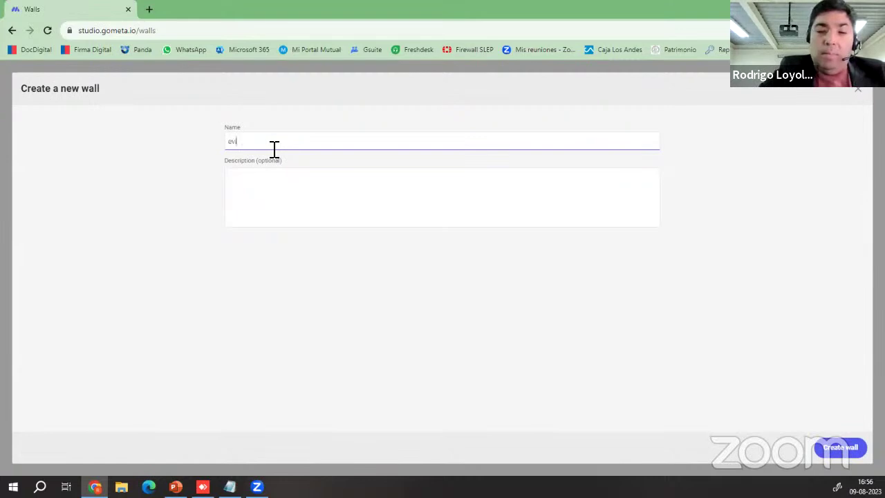
type("idencia fo")
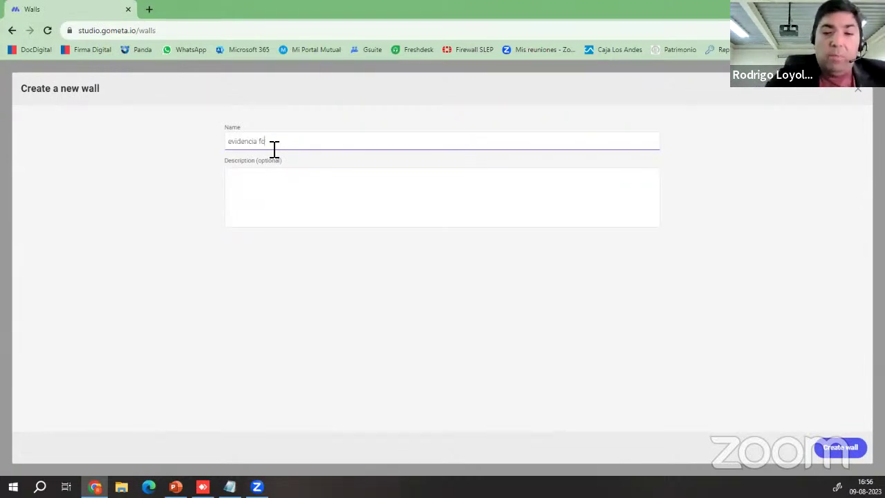
type("fqtesf")
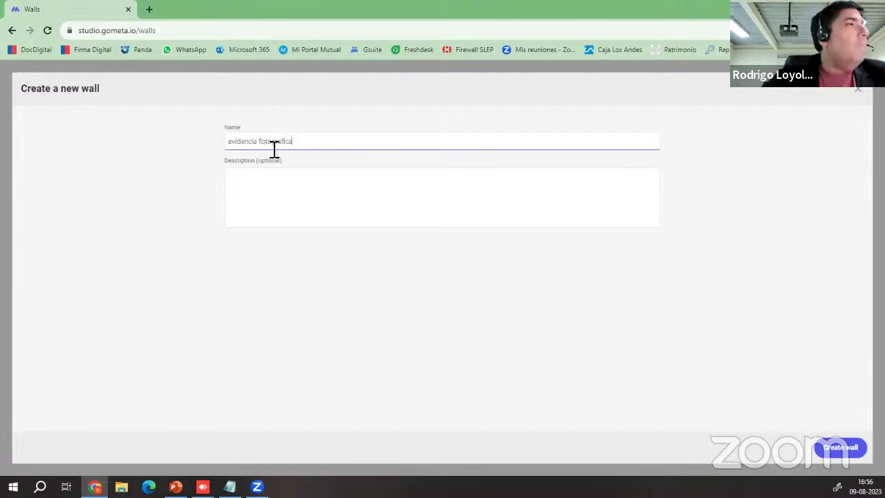
Step: Set the wall's description to "ejemplo" and create the wall
left_click(273, 185)
type("gagaga")
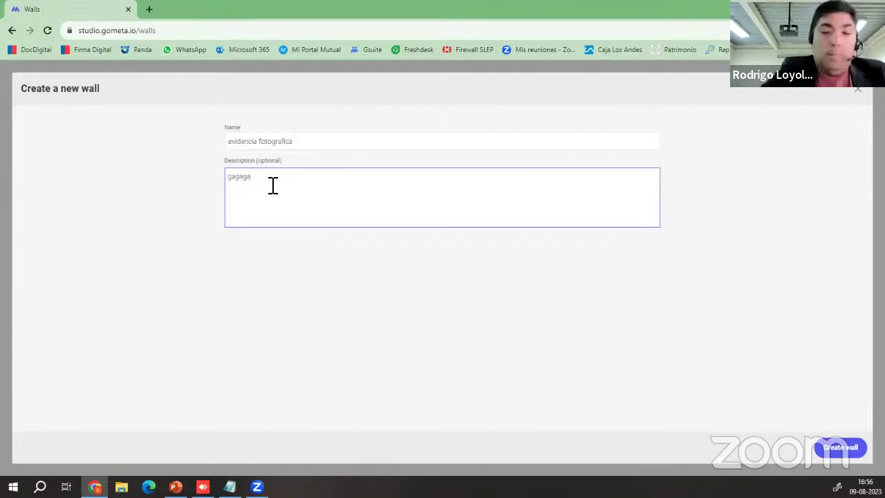
key("BackSpace")
key("BackSpace")
key("BackSpace")
key("BackSpace")
key("BackSpace")
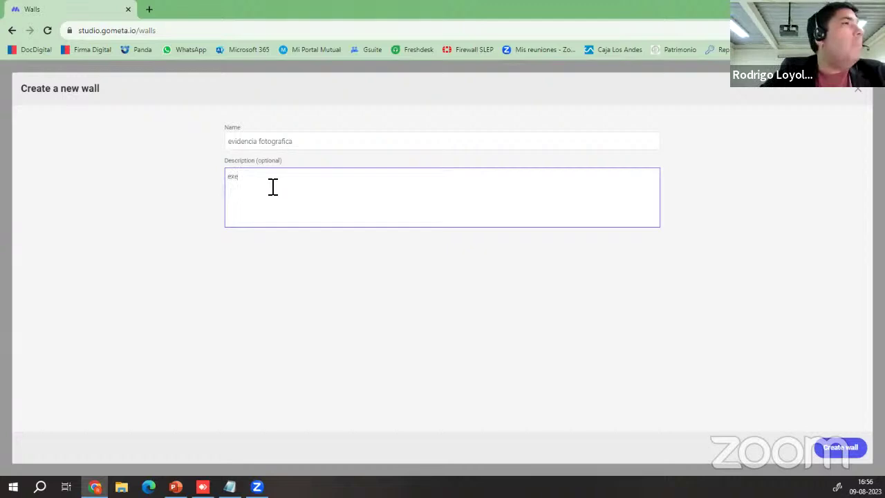
type("ejempl")
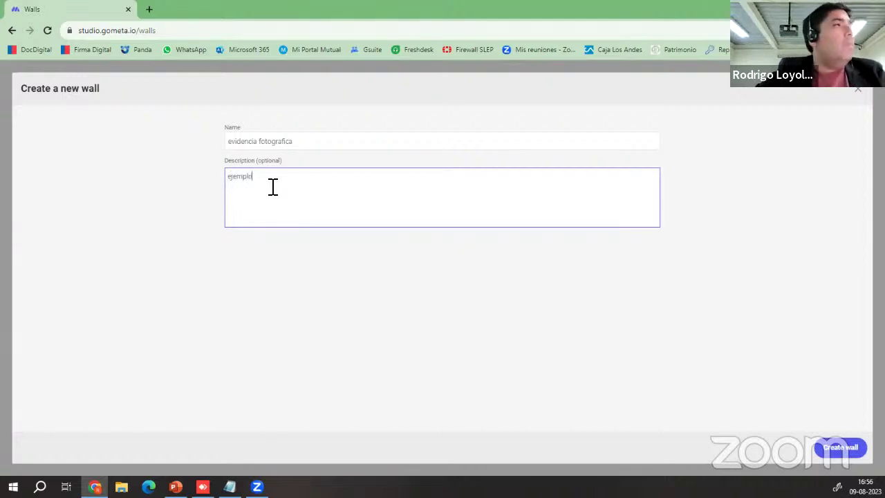
type("o")
left_click(840, 447)
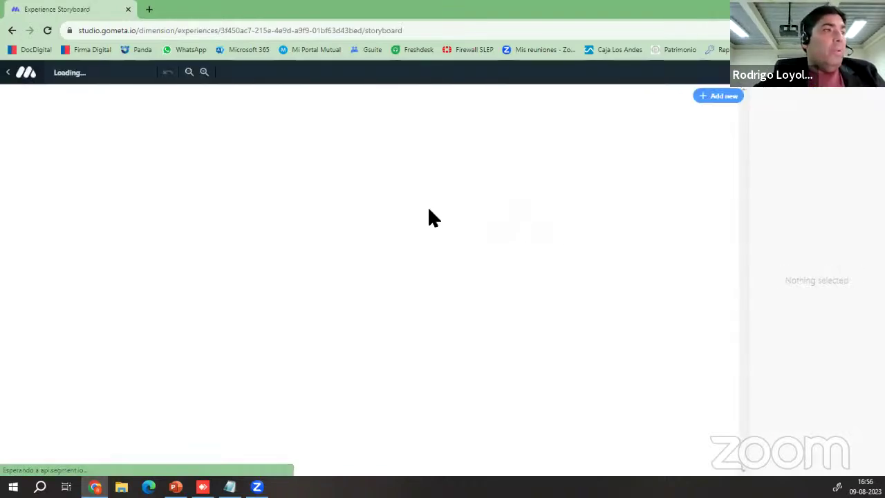
Step: Add a camera scene to another new experience and return to that experience's details page
left_click(720, 96)
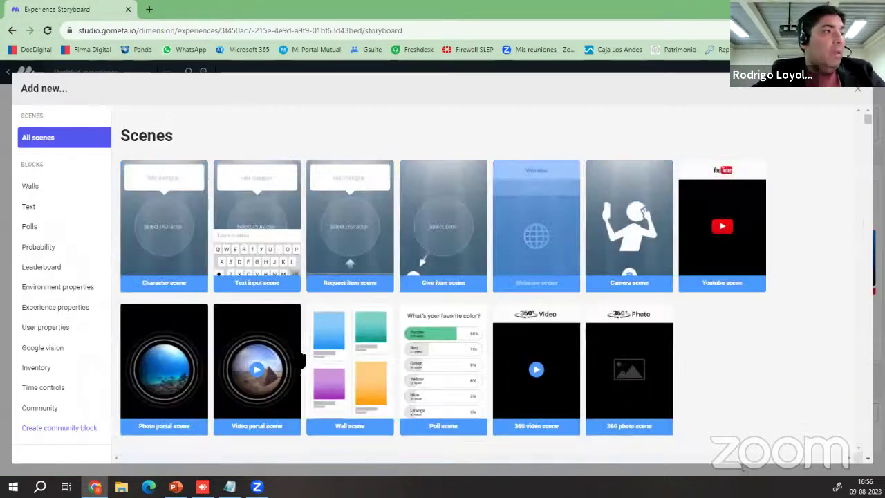
left_click(633, 228)
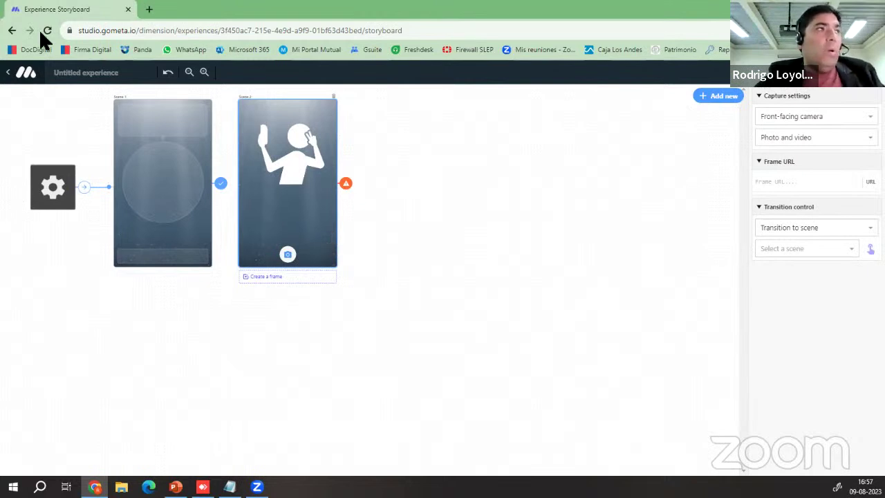
left_click(9, 74)
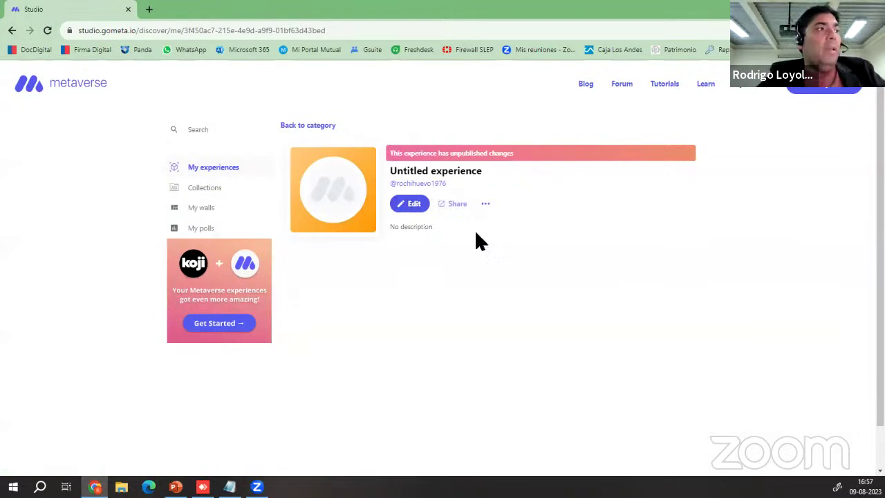
Step: Reopen the experience for editing, display its test QR code and go back to its details page
left_click(414, 202)
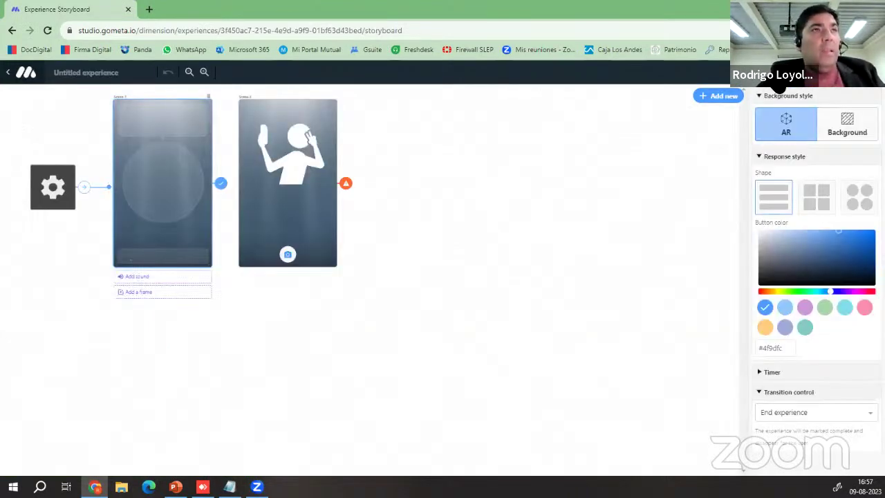
left_click(808, 72)
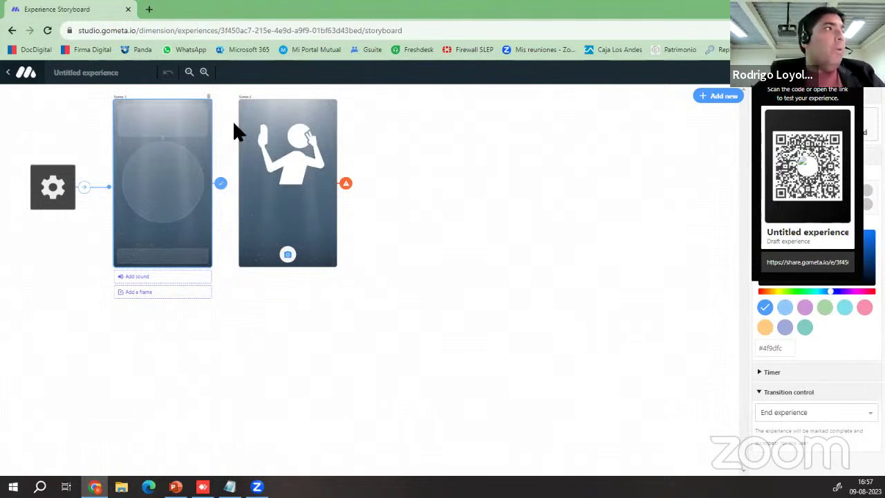
left_click(11, 32)
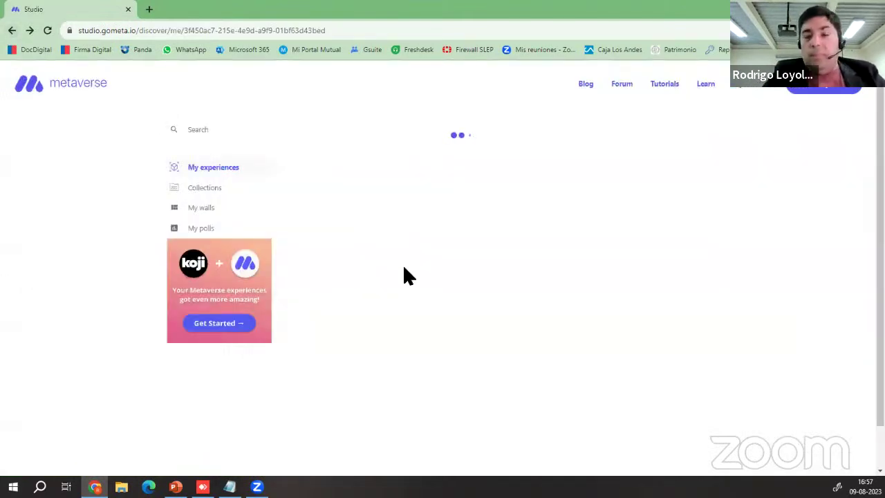